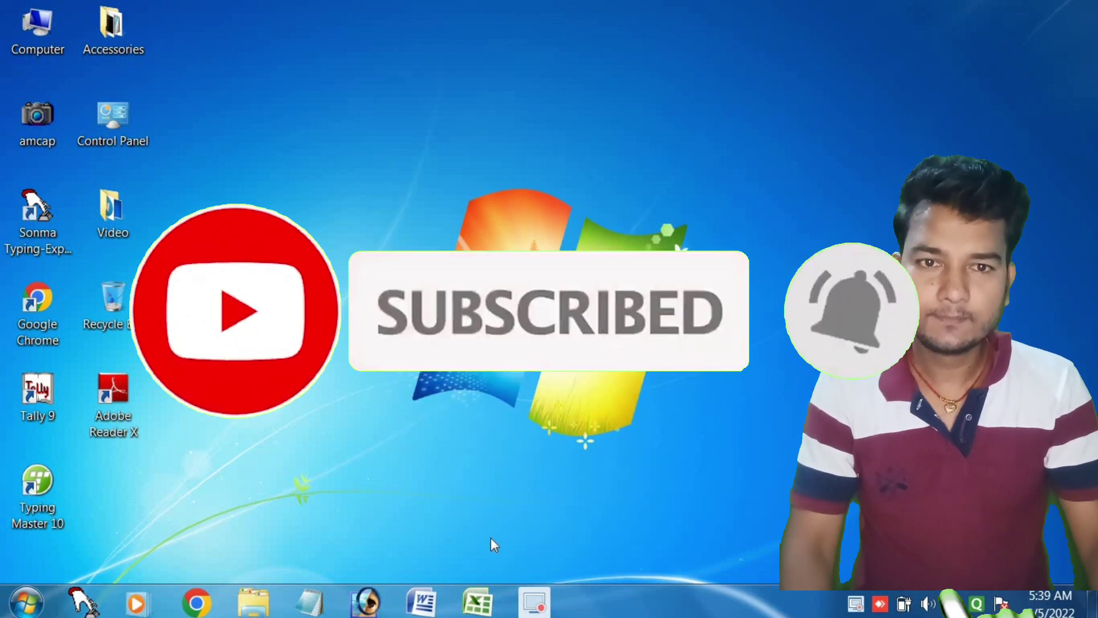
Step: Launch Excel, maximize its window, and go to the Insert tab
{"action": "left_click", "coordinate": [489, 603]}
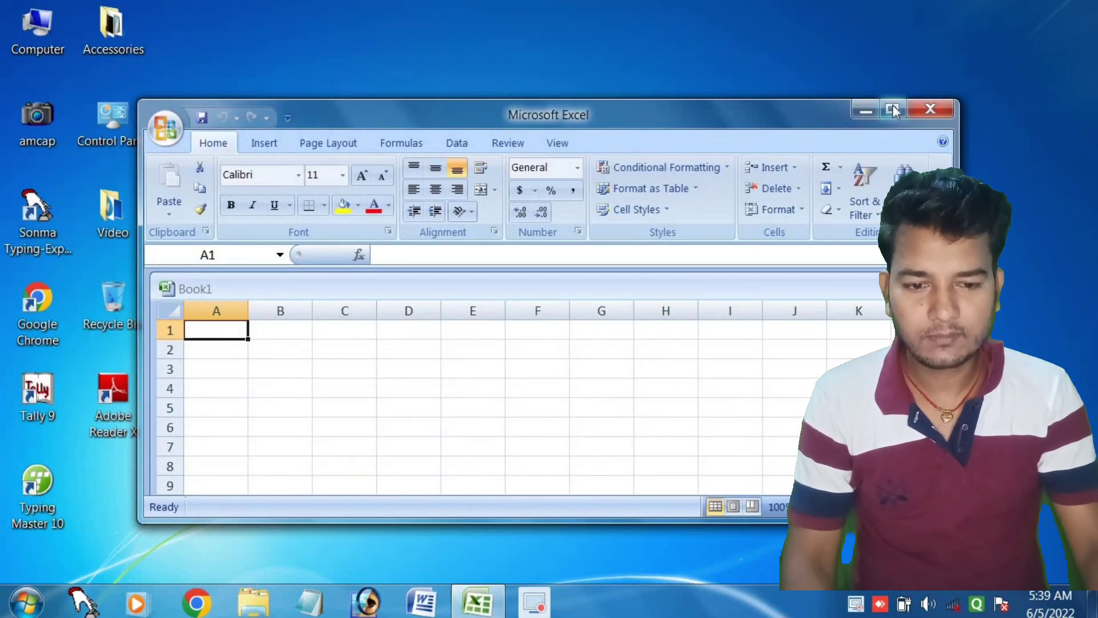
{"action": "left_click", "coordinate": [892, 109]}
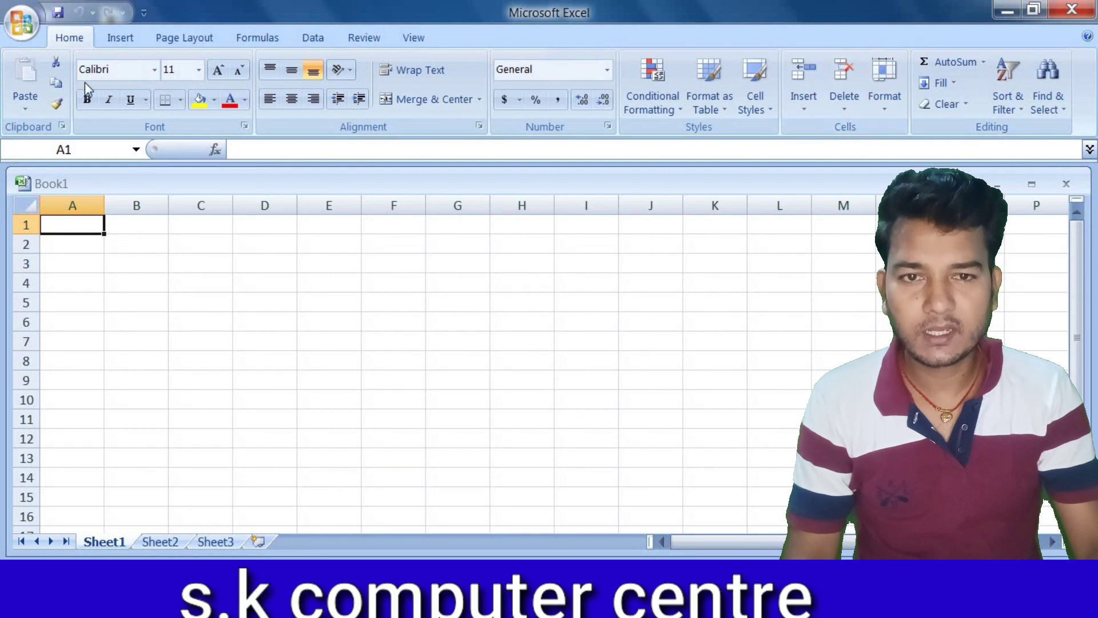
{"action": "left_click", "coordinate": [142, 41]}
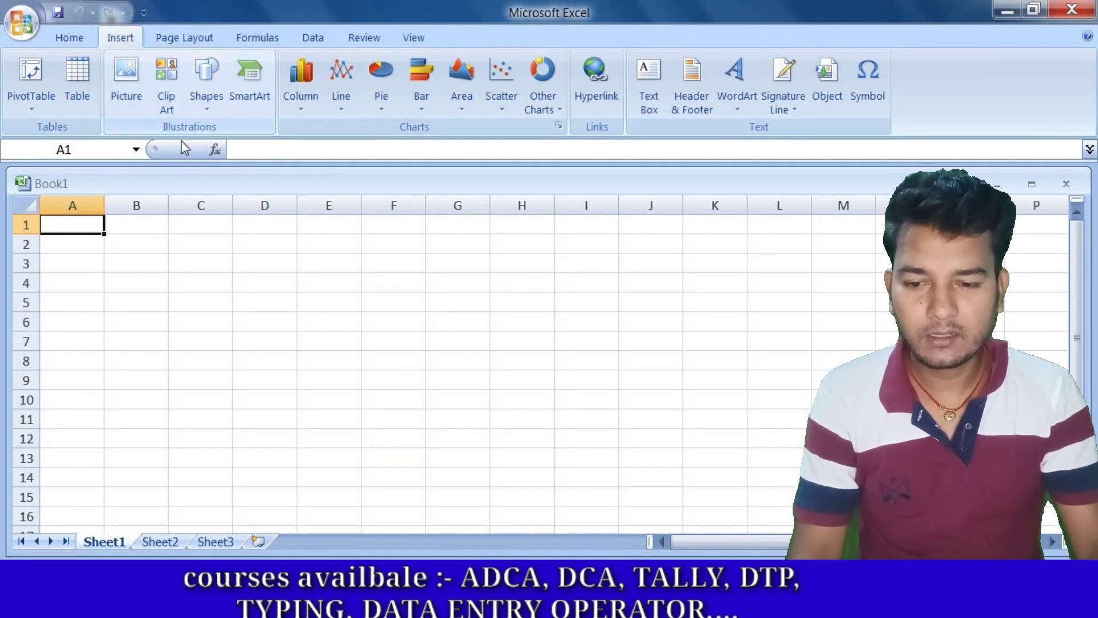
Step: Select cell E5 and bring up the Insert Picture dialog
{"action": "left_click", "coordinate": [295, 313]}
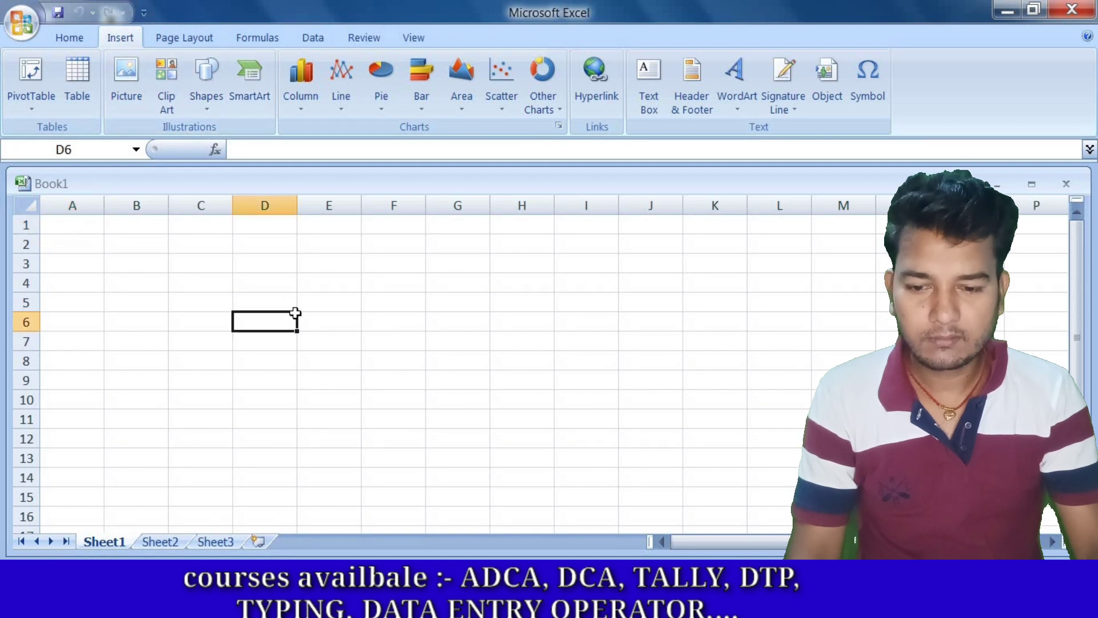
{"action": "left_click", "coordinate": [352, 306]}
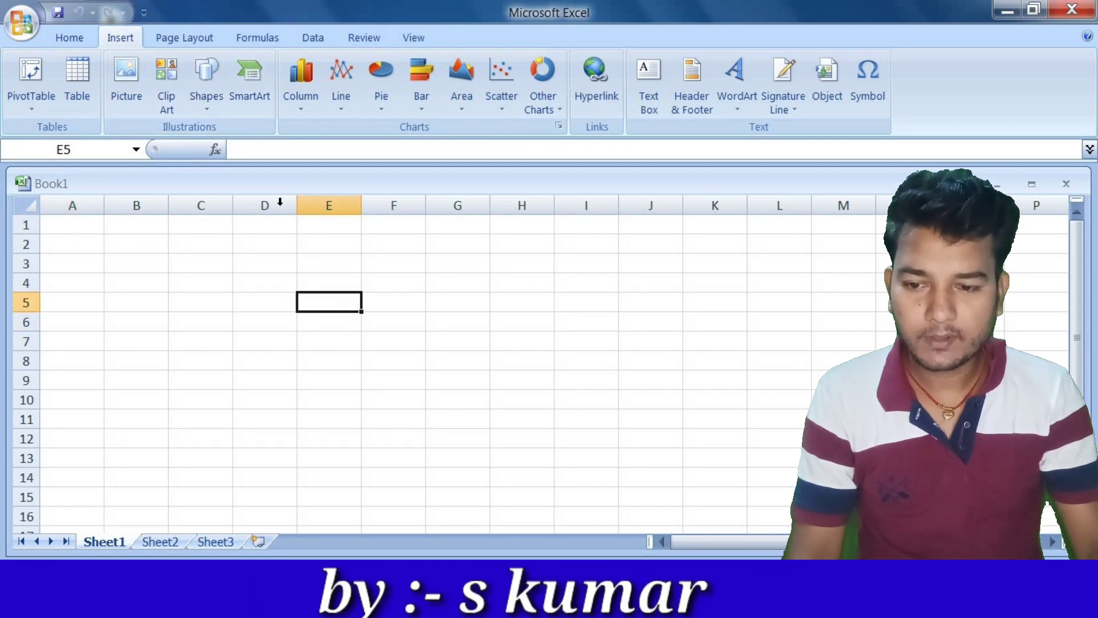
{"action": "left_click", "coordinate": [136, 93]}
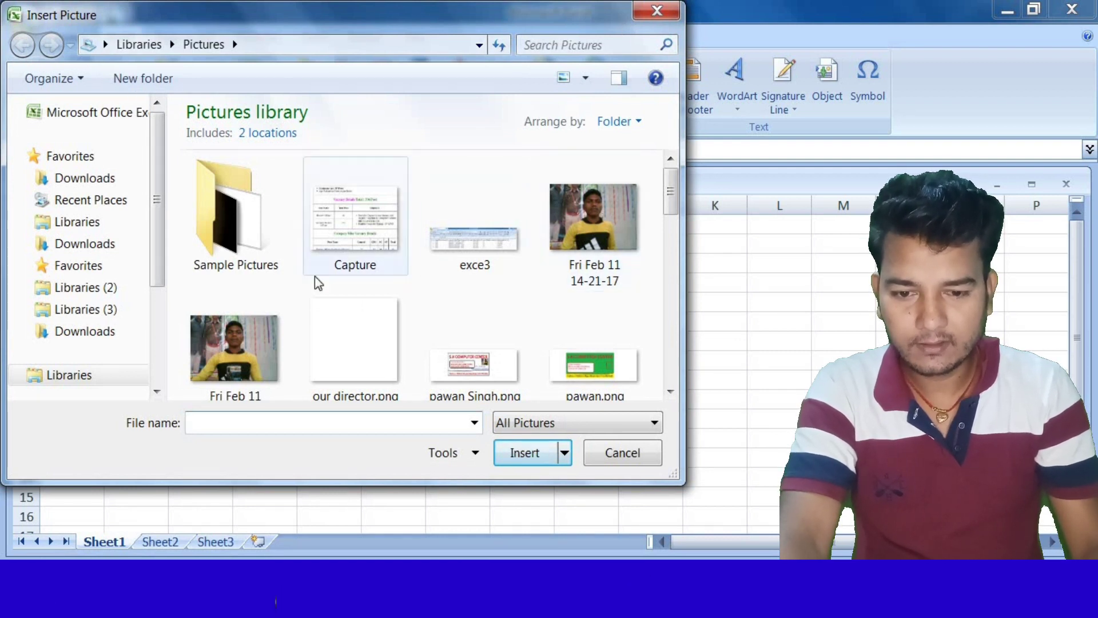
Step: Browse to Local Disk (E:) and open the dtp pic download folder
{"action": "left_click", "coordinate": [602, 228]}
{"action": "scroll", "coordinate": [601, 228], "scroll_direction": "down", "scroll_amount": 5}
{"action": "scroll", "coordinate": [601, 229], "scroll_direction": "down", "scroll_amount": 2}
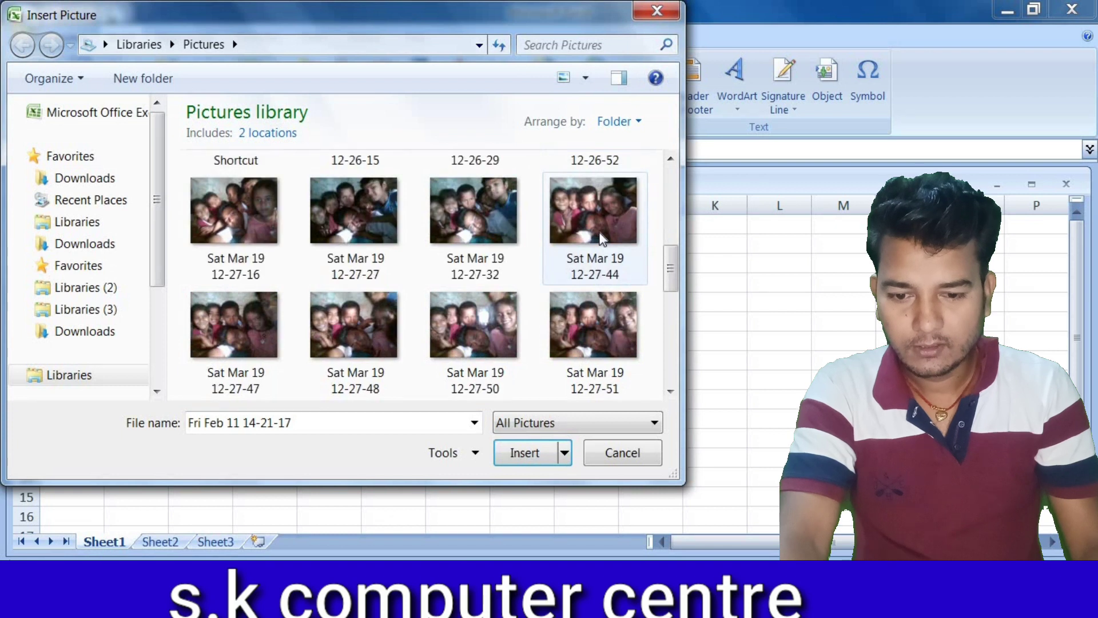
{"action": "scroll", "coordinate": [602, 235], "scroll_direction": "down", "scroll_amount": 5}
{"action": "scroll", "coordinate": [602, 235], "scroll_direction": "up", "scroll_amount": 2}
{"action": "scroll", "coordinate": [602, 236], "scroll_direction": "up", "scroll_amount": 10}
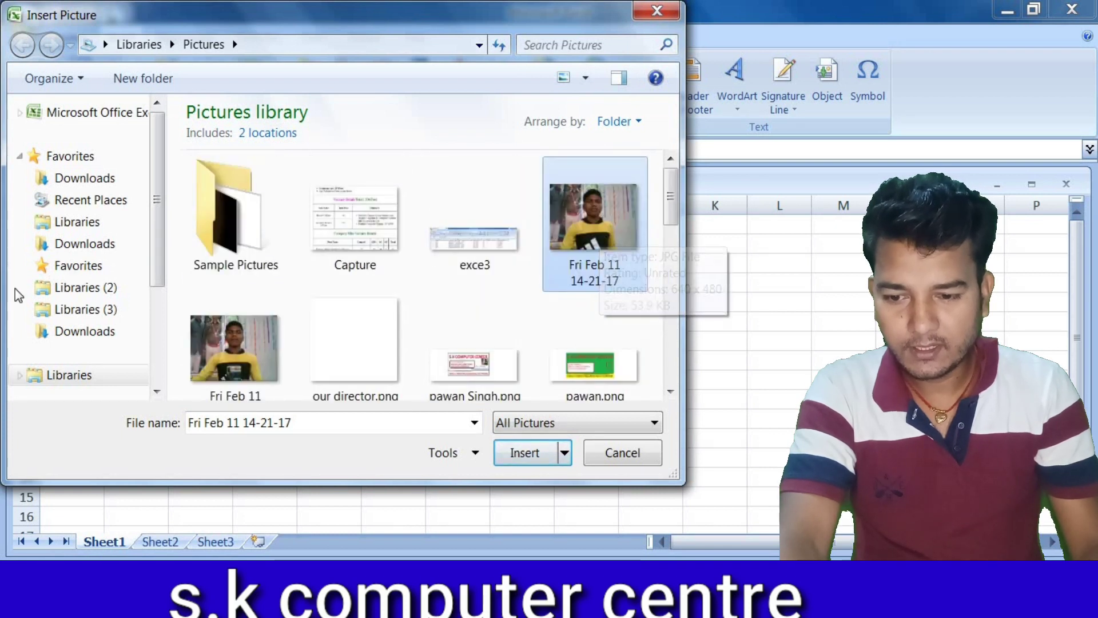
{"action": "left_click", "coordinate": [93, 338]}
{"action": "scroll", "coordinate": [95, 332], "scroll_direction": "down", "scroll_amount": 3}
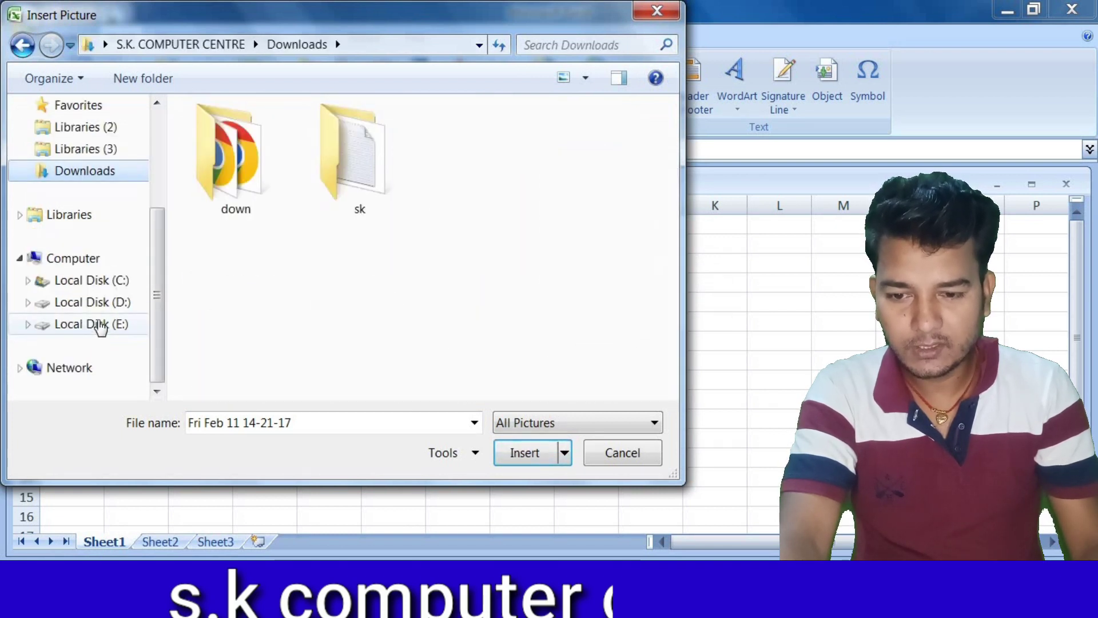
{"action": "left_click", "coordinate": [98, 324]}
{"action": "left_click", "coordinate": [372, 203]}
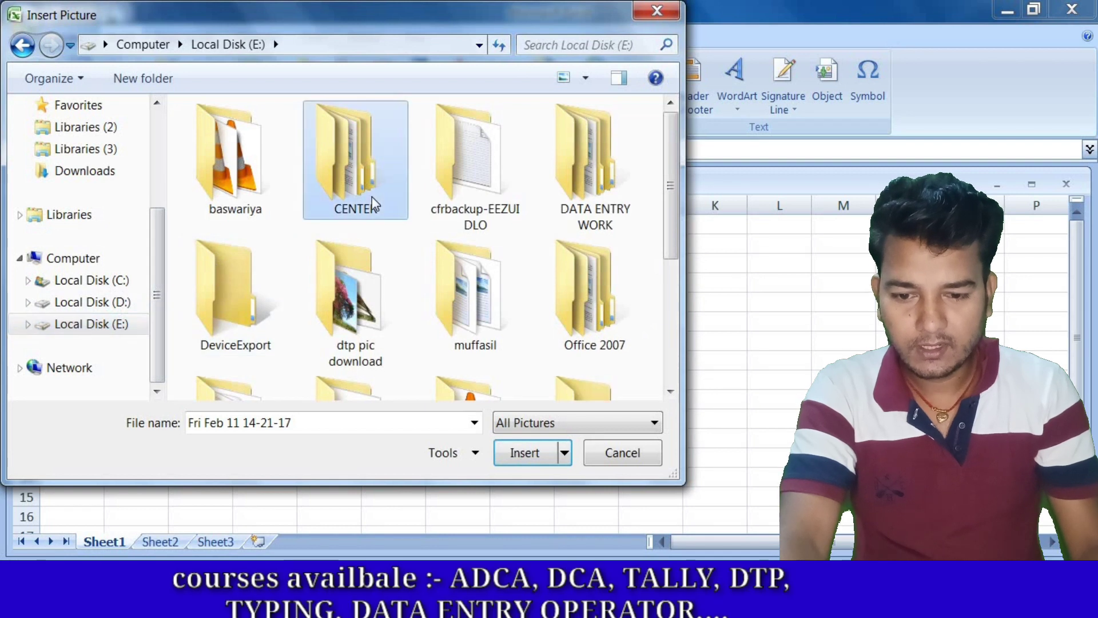
{"action": "left_click", "coordinate": [353, 328]}
{"action": "scroll", "coordinate": [387, 289], "scroll_direction": "down", "scroll_amount": 3}
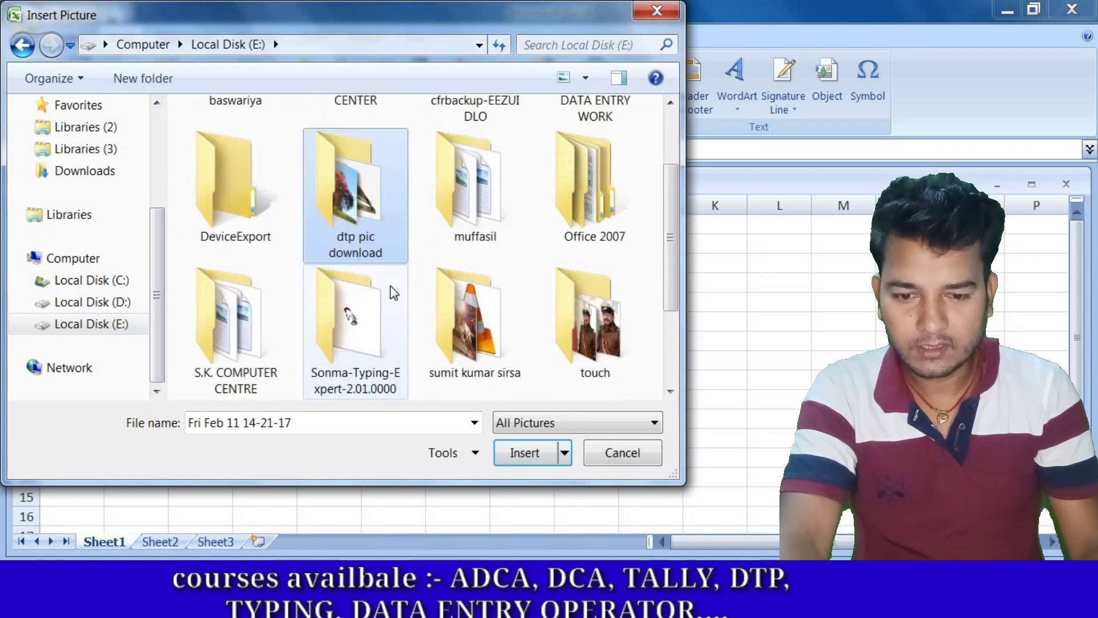
{"action": "scroll", "coordinate": [387, 290], "scroll_direction": "down", "scroll_amount": 3}
{"action": "scroll", "coordinate": [392, 291], "scroll_direction": "up", "scroll_amount": 3}
{"action": "scroll", "coordinate": [393, 293], "scroll_direction": "down", "scroll_amount": 2}
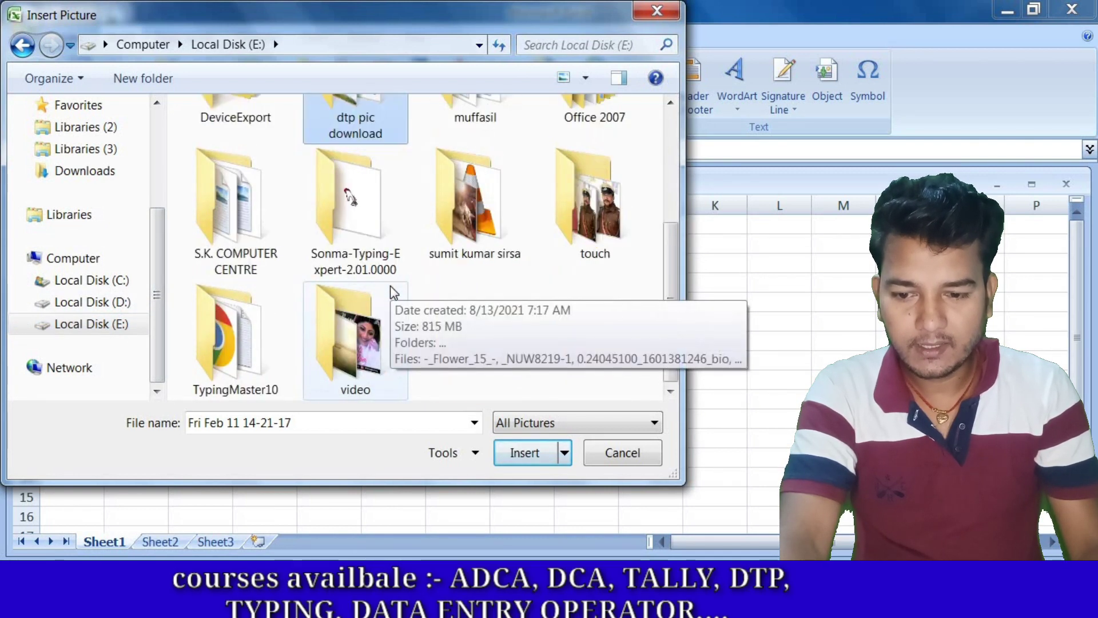
{"action": "scroll", "coordinate": [390, 292], "scroll_direction": "up", "scroll_amount": 2}
{"action": "scroll", "coordinate": [391, 291], "scroll_direction": "up", "scroll_amount": 3}
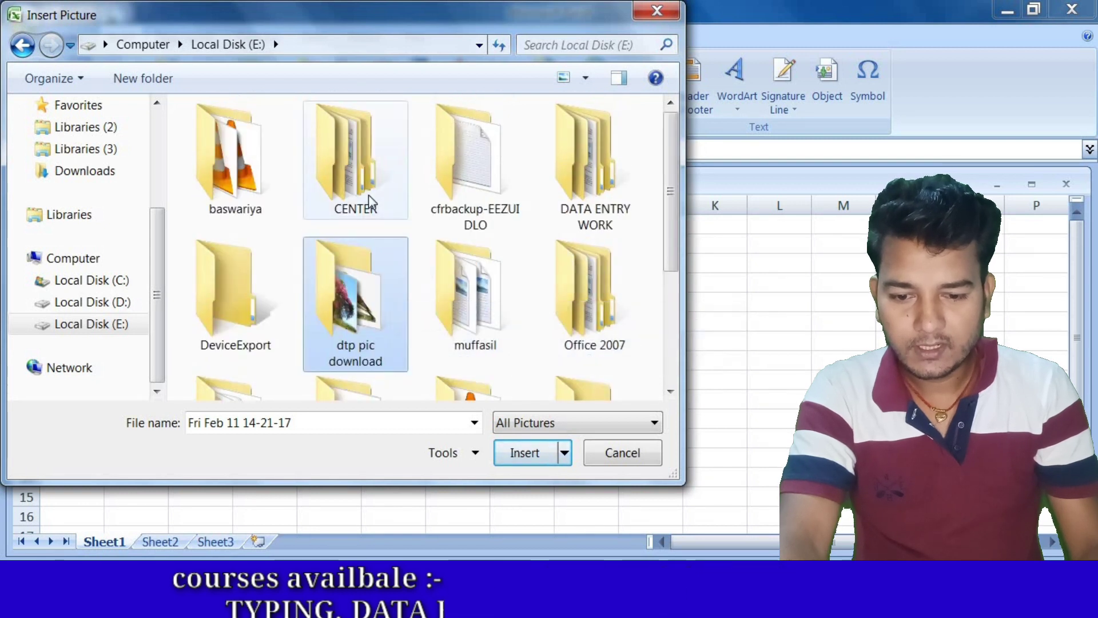
{"action": "left_click", "coordinate": [525, 453]}
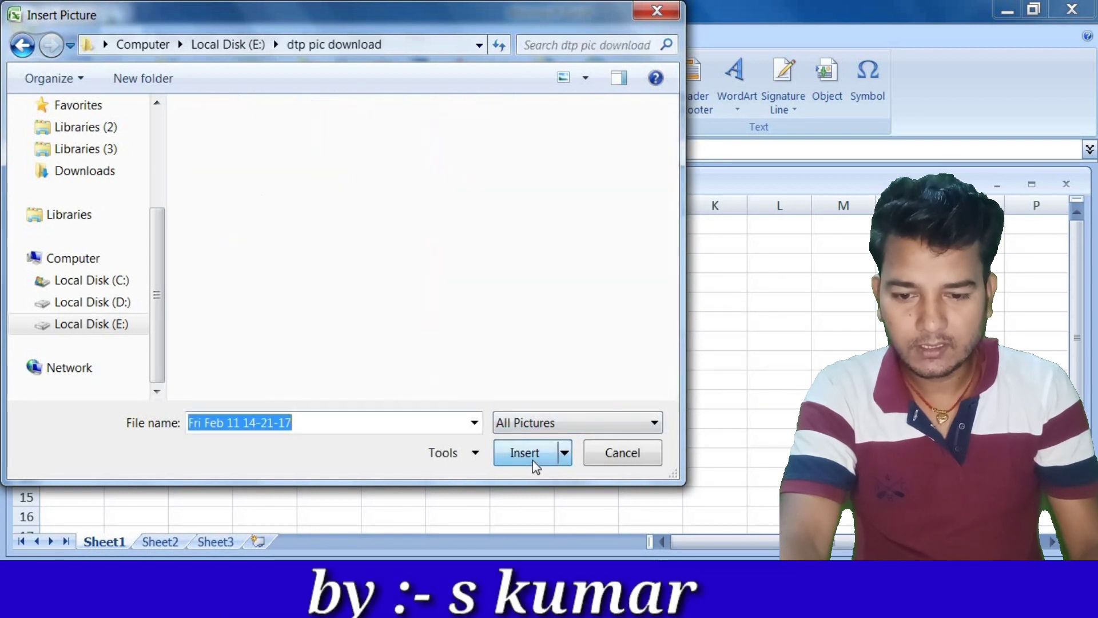
Step: Look through the images and insert the orange butterfly picture
{"action": "left_click", "coordinate": [320, 329]}
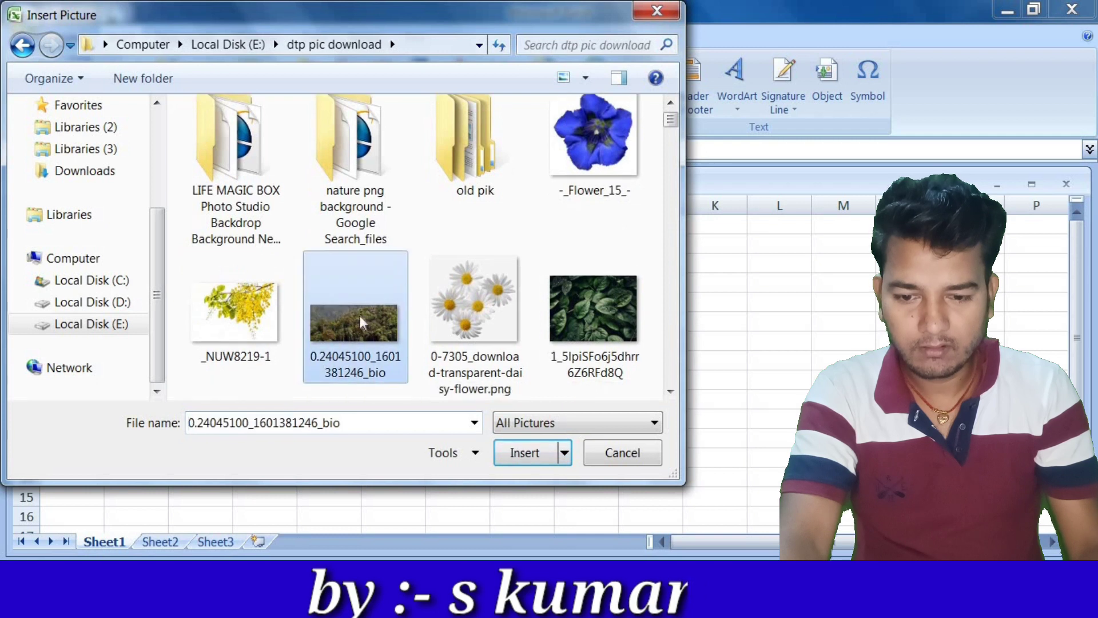
{"action": "scroll", "coordinate": [362, 321], "scroll_direction": "down", "scroll_amount": 5}
{"action": "scroll", "coordinate": [368, 319], "scroll_direction": "down", "scroll_amount": 2}
{"action": "scroll", "coordinate": [370, 320], "scroll_direction": "down", "scroll_amount": 1}
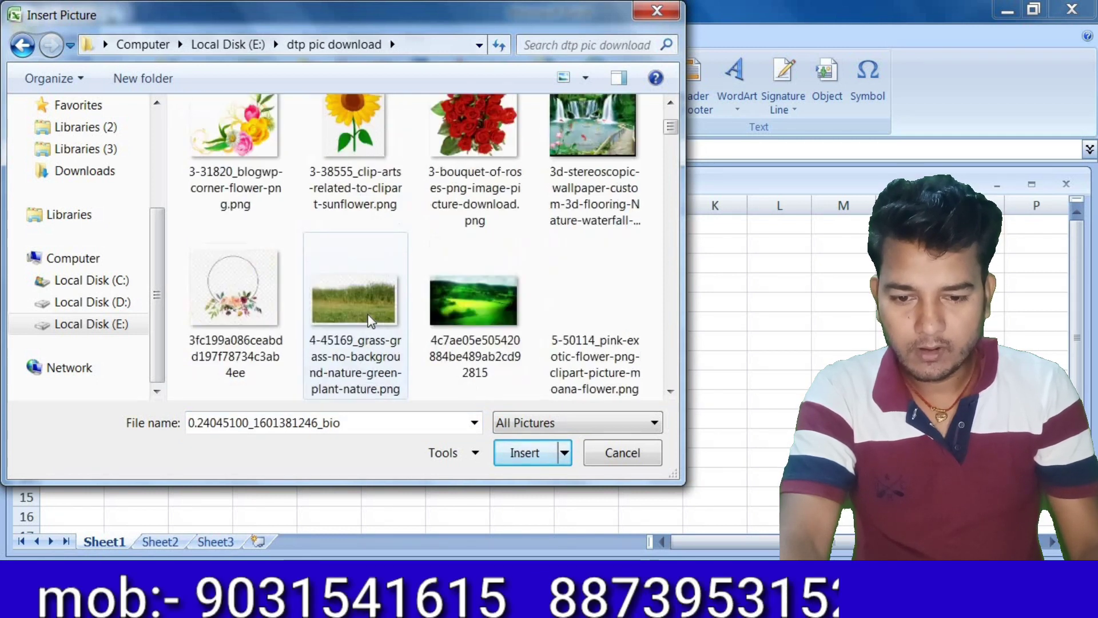
{"action": "left_click", "coordinate": [613, 306]}
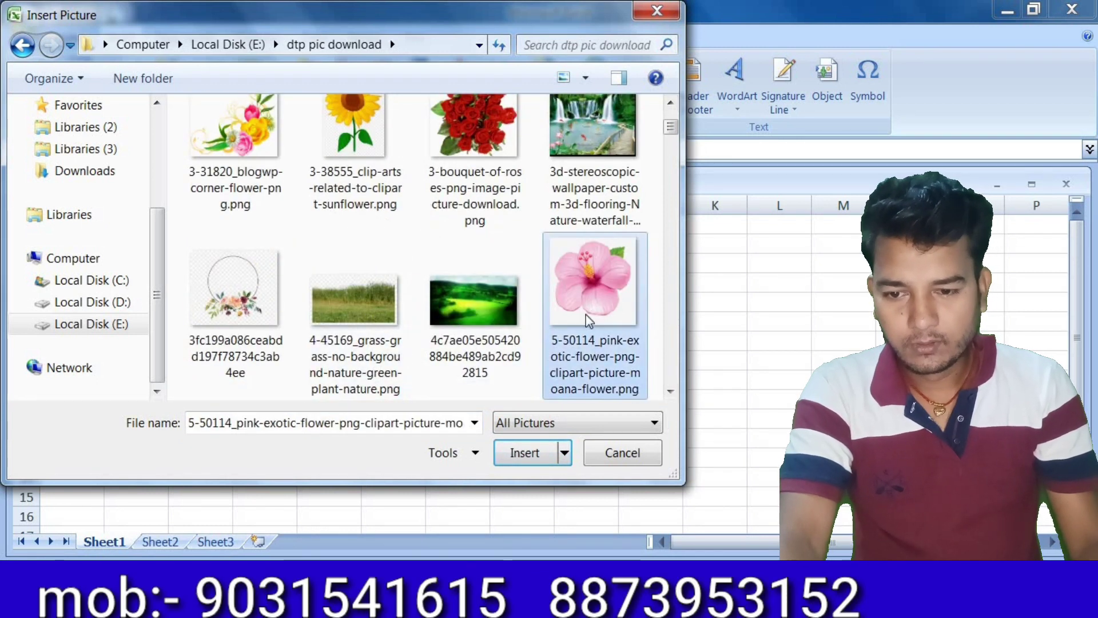
{"action": "left_click", "coordinate": [354, 134]}
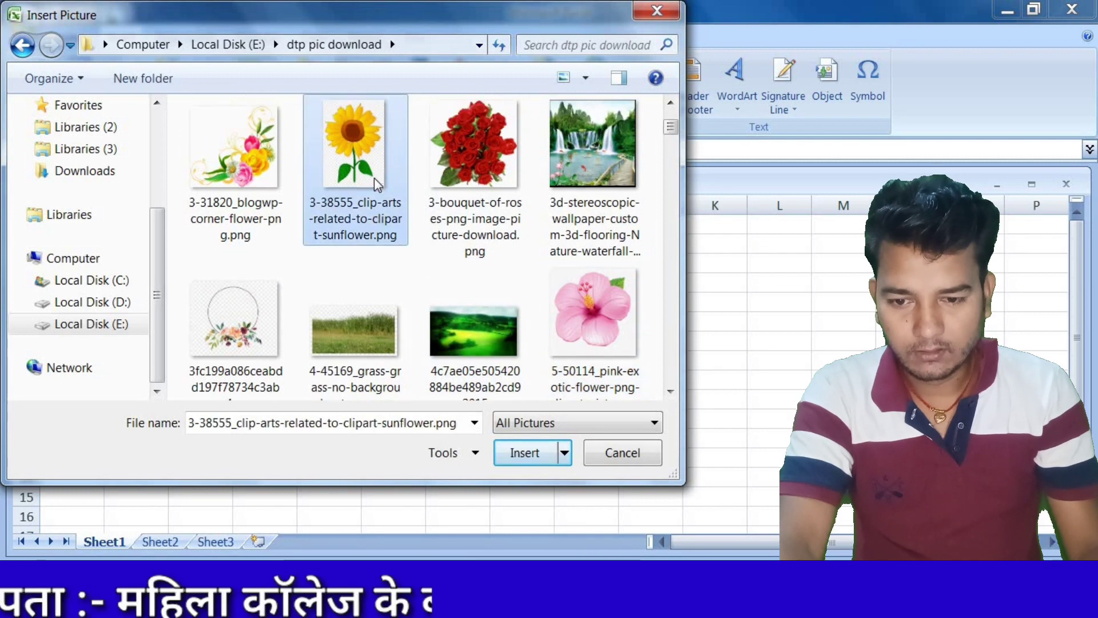
{"action": "scroll", "coordinate": [516, 224], "scroll_direction": "down", "scroll_amount": 2}
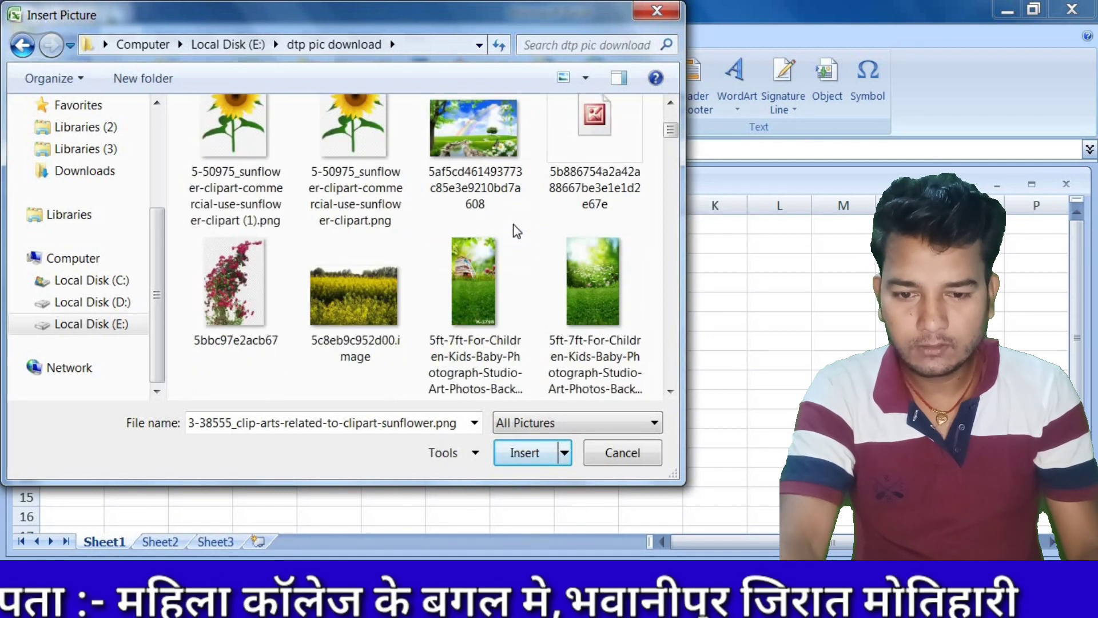
{"action": "scroll", "coordinate": [517, 231], "scroll_direction": "down", "scroll_amount": 2}
{"action": "scroll", "coordinate": [516, 231], "scroll_direction": "up", "scroll_amount": 1}
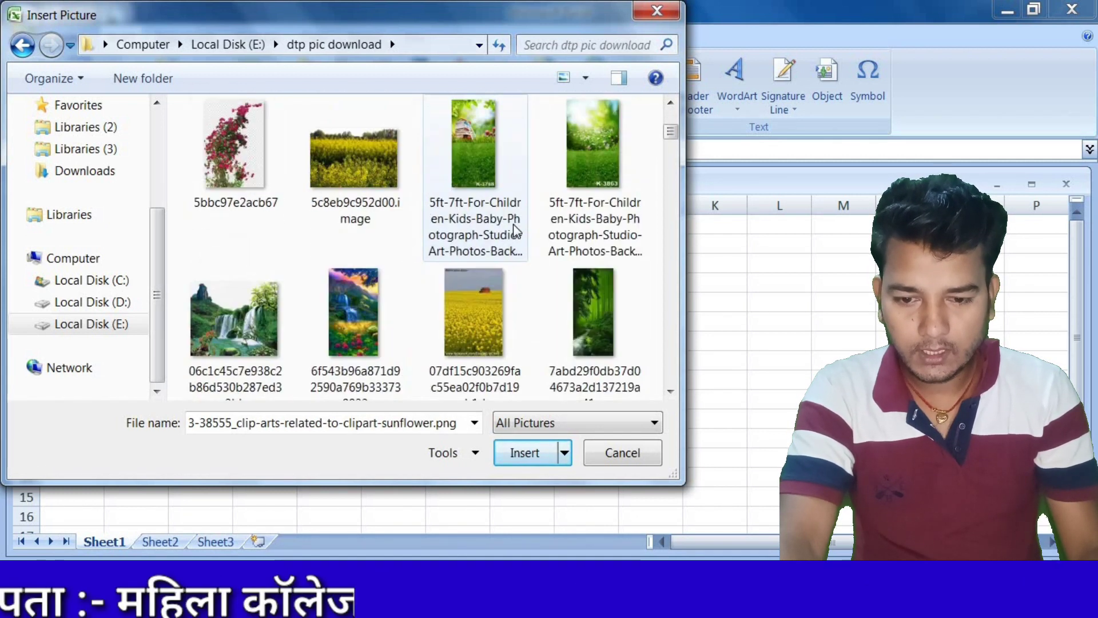
{"action": "scroll", "coordinate": [516, 231], "scroll_direction": "down", "scroll_amount": 1}
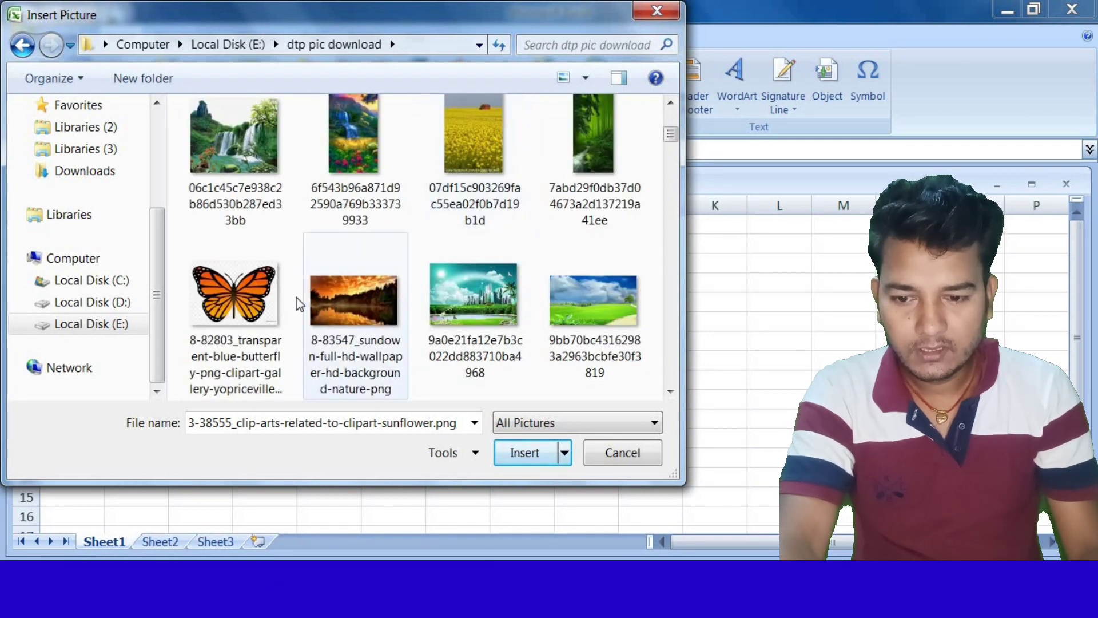
{"action": "left_click", "coordinate": [234, 309]}
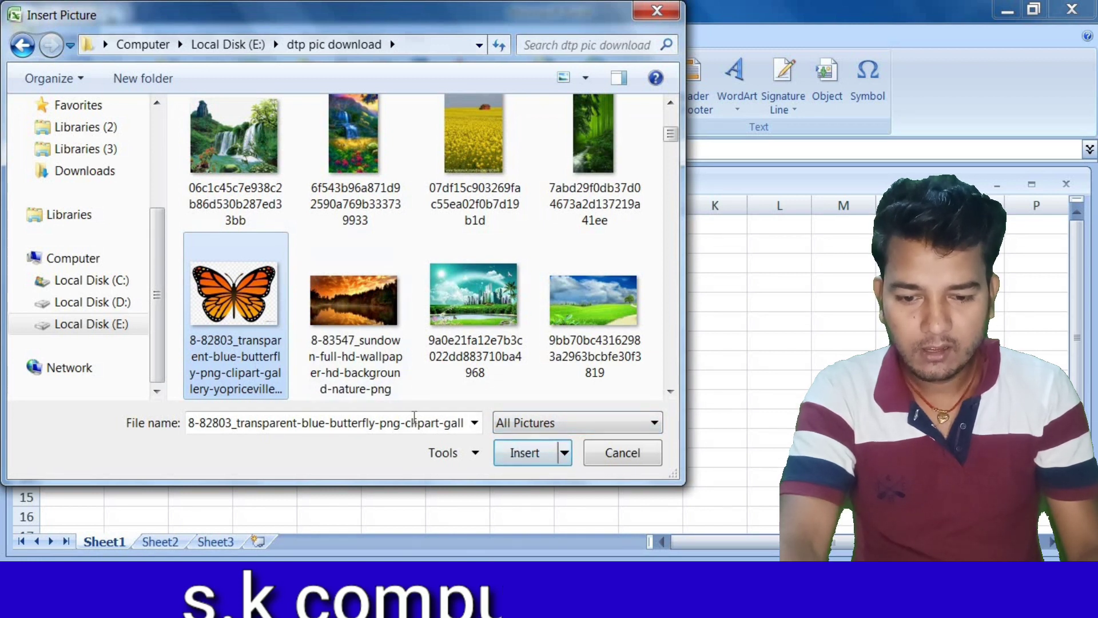
{"action": "left_click", "coordinate": [529, 454]}
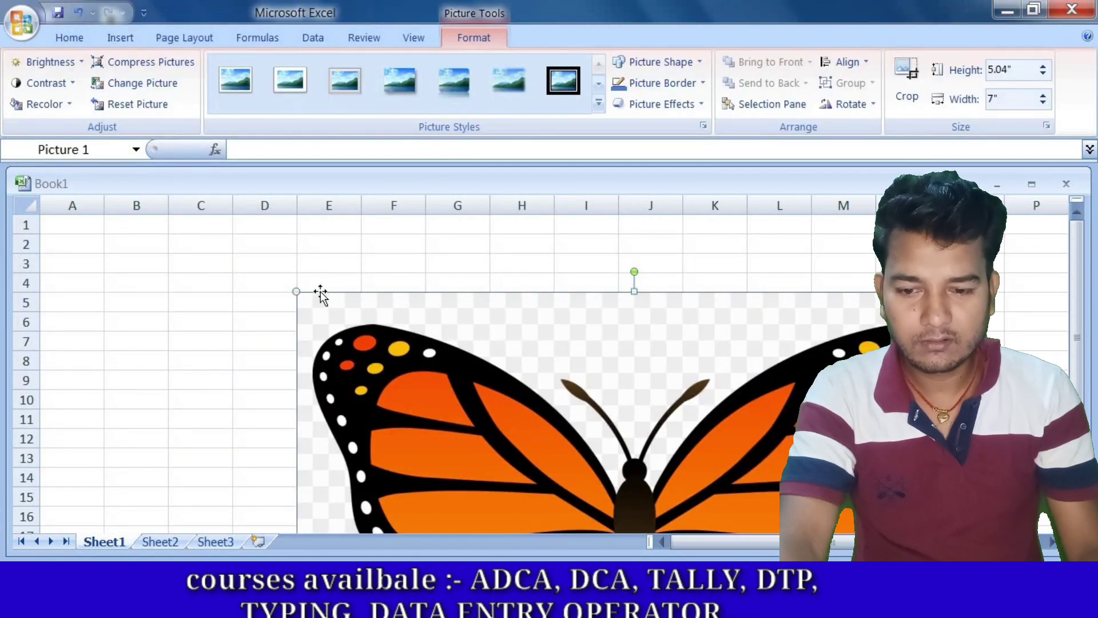
Step: Shrink the butterfly to 2.89" by 2.08" and move it over columns C–G
{"action": "left_click_drag", "start_coordinate": [296, 291], "coordinate": [561, 484]}
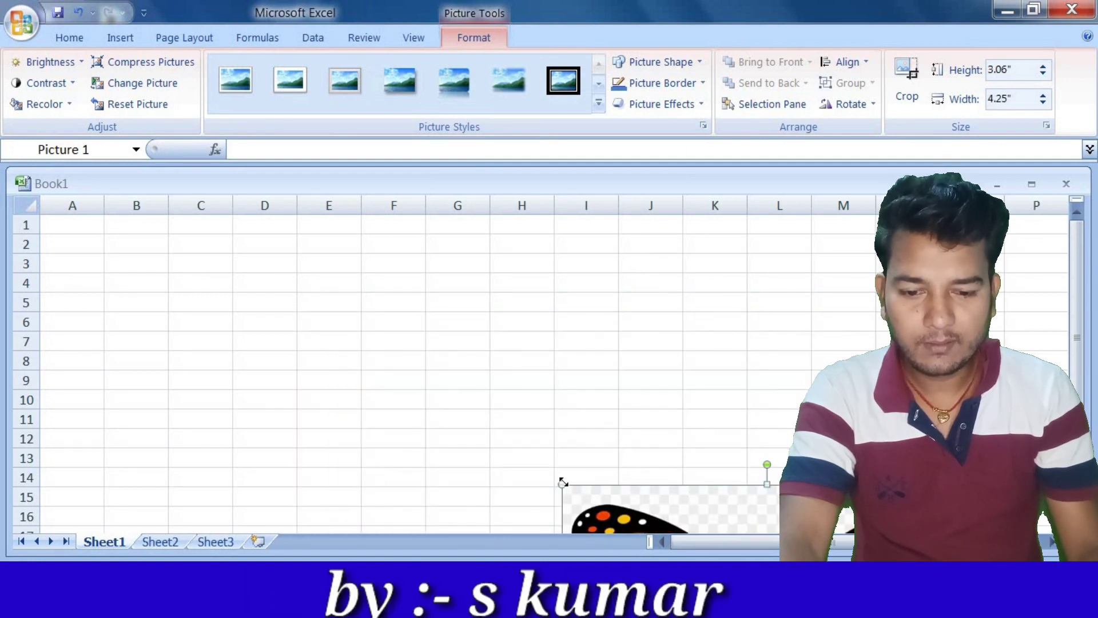
{"action": "left_click_drag", "start_coordinate": [679, 526], "coordinate": [730, 369]}
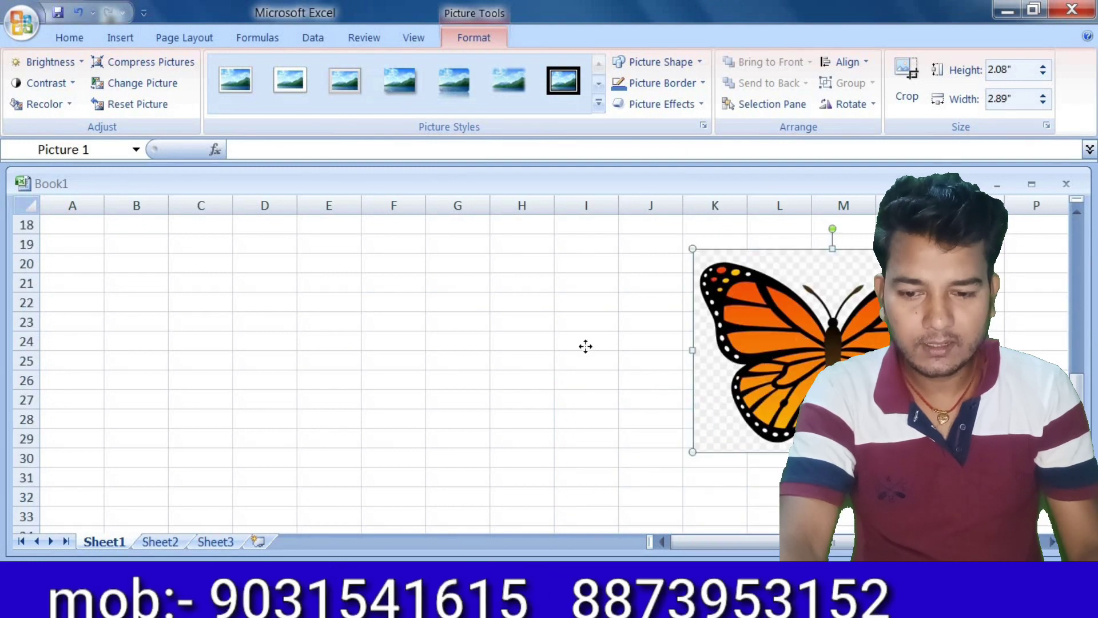
{"action": "left_click_drag", "start_coordinate": [731, 368], "coordinate": [249, 368]}
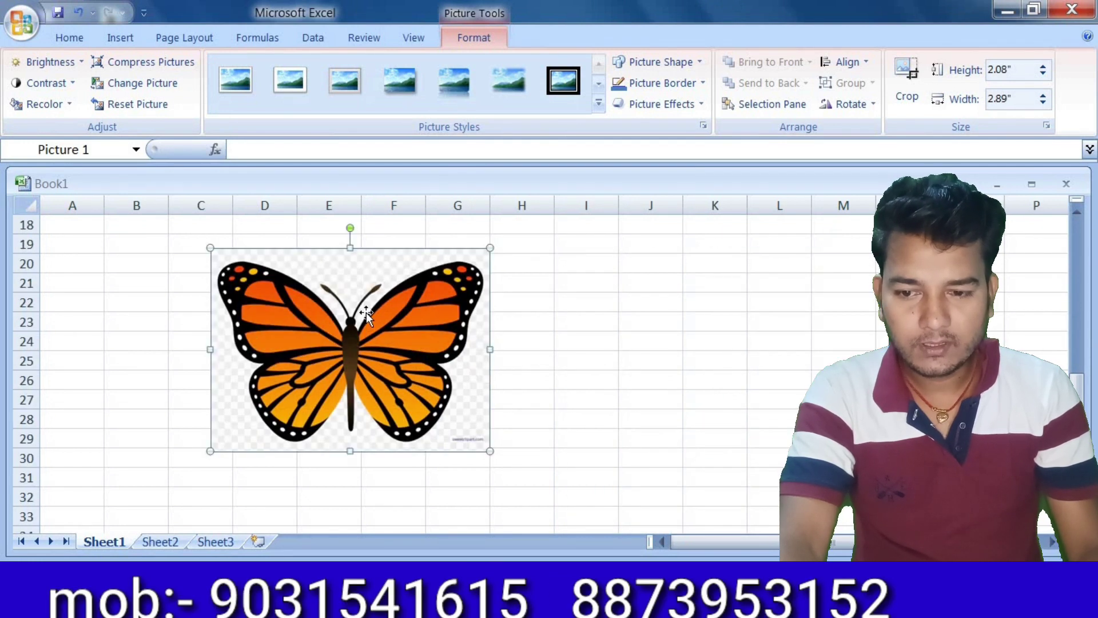
Step: Swap the picture for the yellow flower, then for the red butterfly image
{"action": "left_click", "coordinate": [156, 86]}
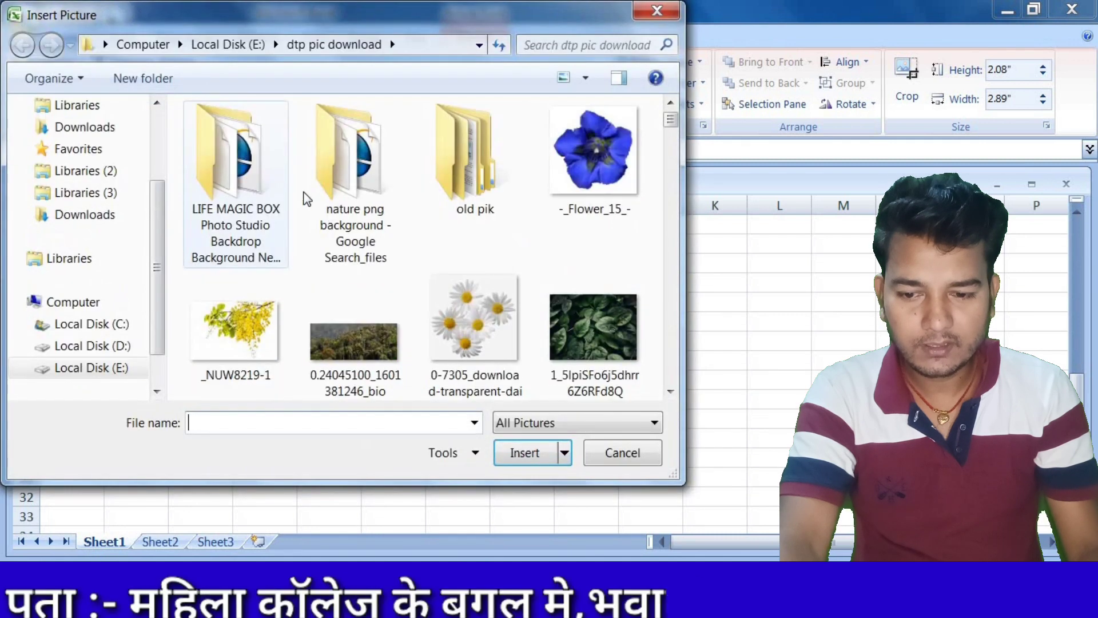
{"action": "double_click", "coordinate": [252, 324]}
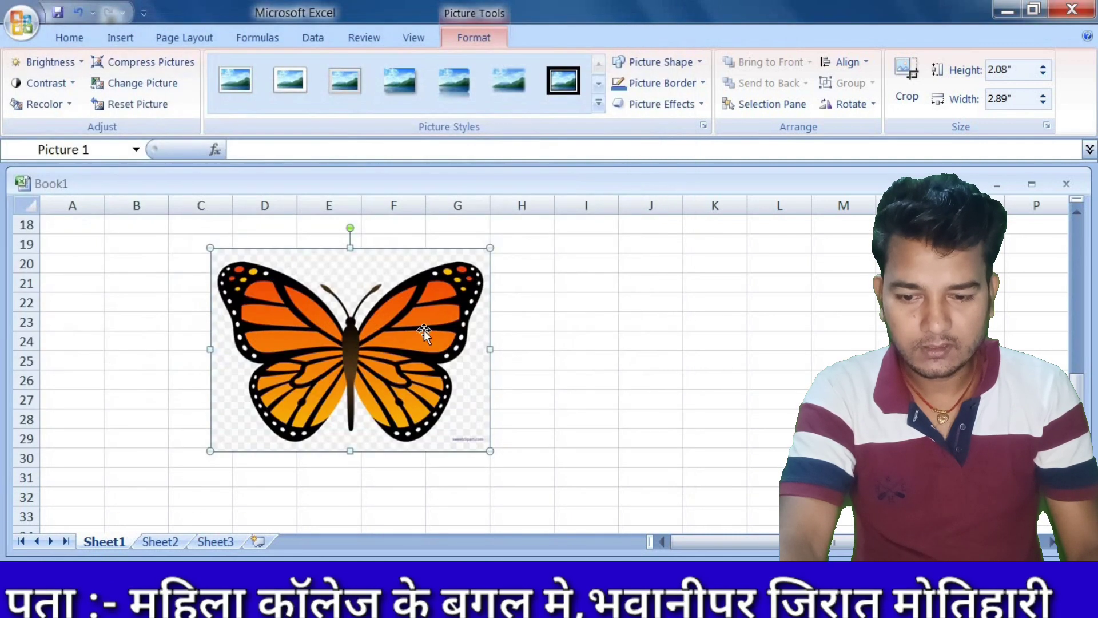
{"action": "left_click", "coordinate": [160, 86]}
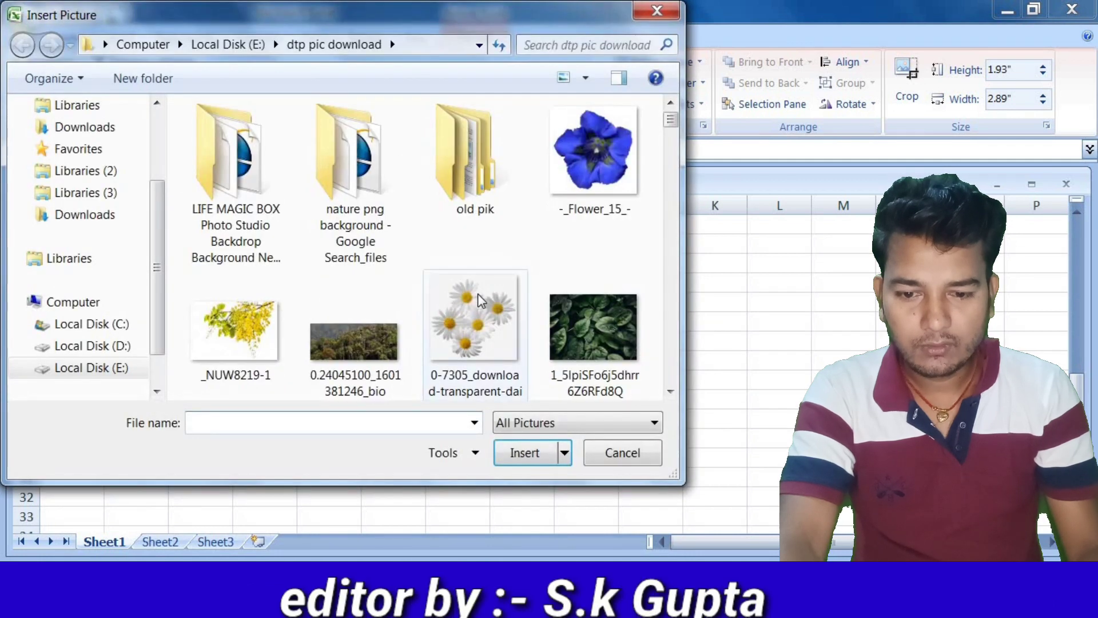
{"action": "left_click", "coordinate": [478, 294]}
{"action": "scroll", "coordinate": [478, 296], "scroll_direction": "down", "scroll_amount": 3}
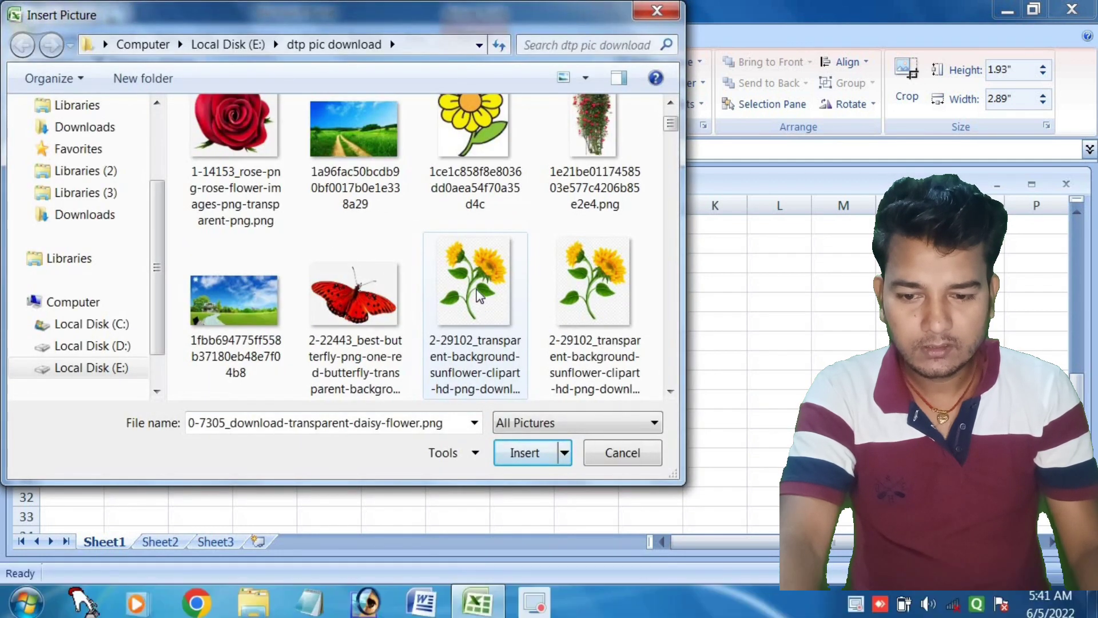
{"action": "left_click", "coordinate": [397, 300]}
{"action": "double_click", "coordinate": [396, 300]}
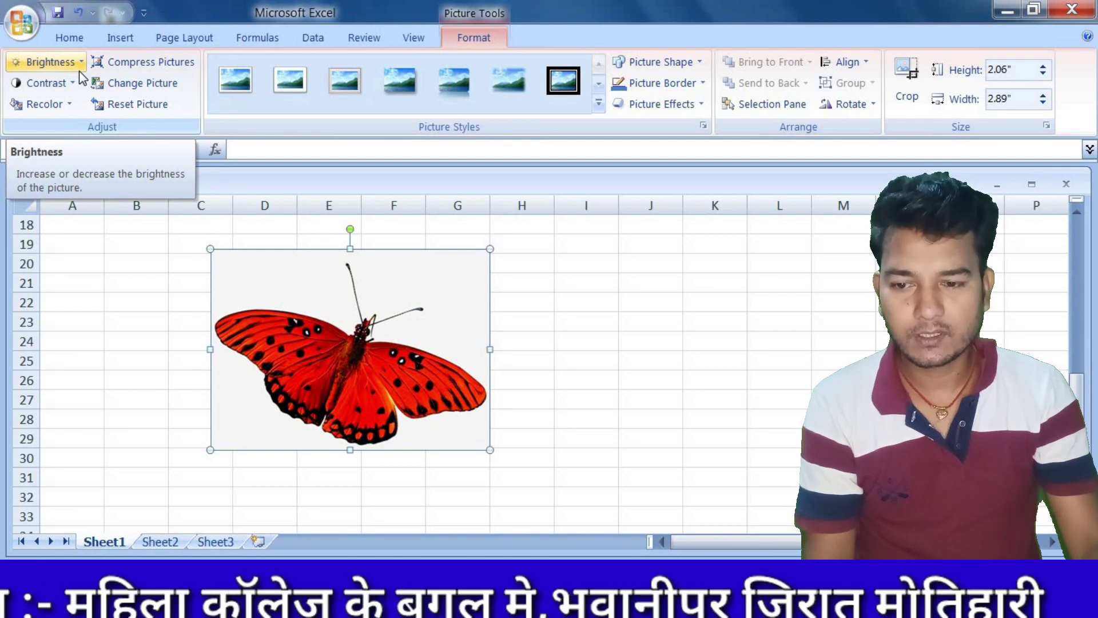
{"action": "left_click", "coordinate": [79, 71]}
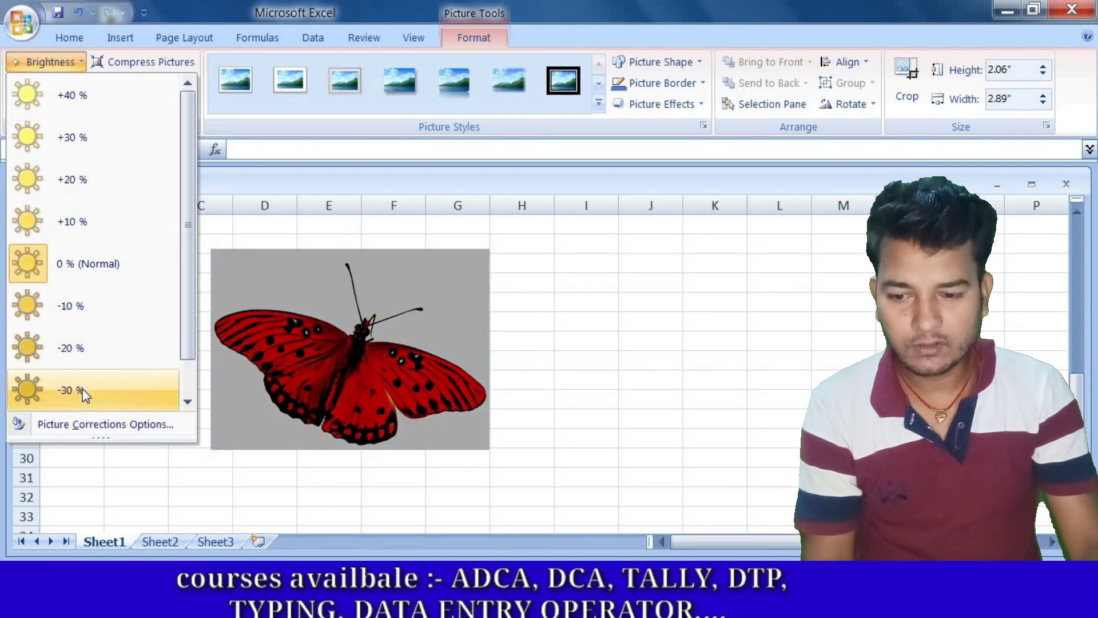
{"action": "left_click", "coordinate": [90, 432]}
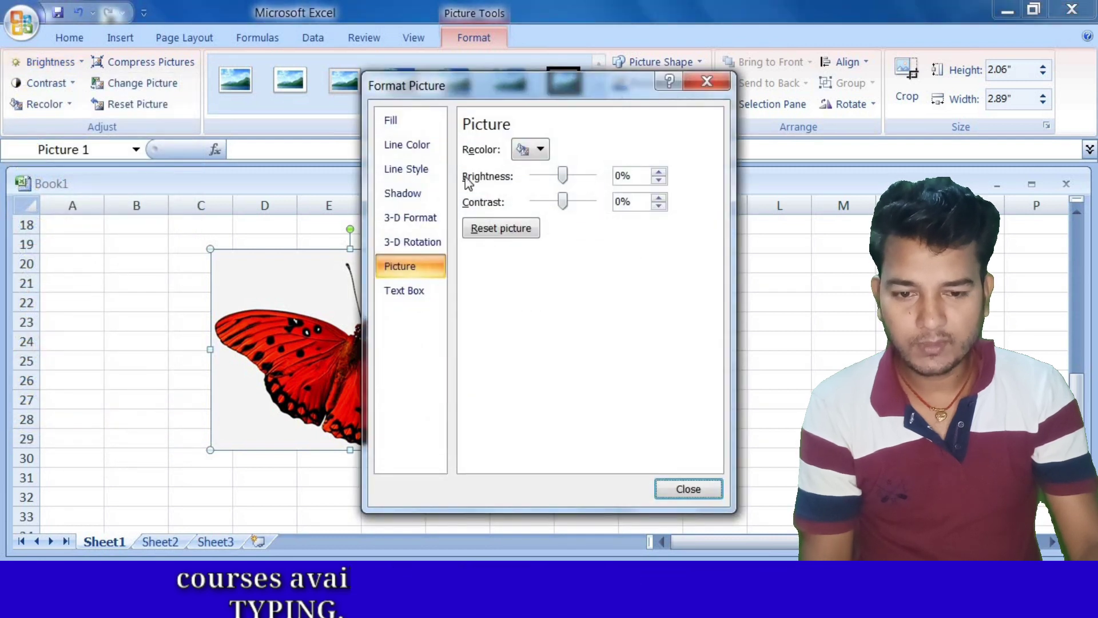
{"action": "left_click", "coordinate": [708, 85]}
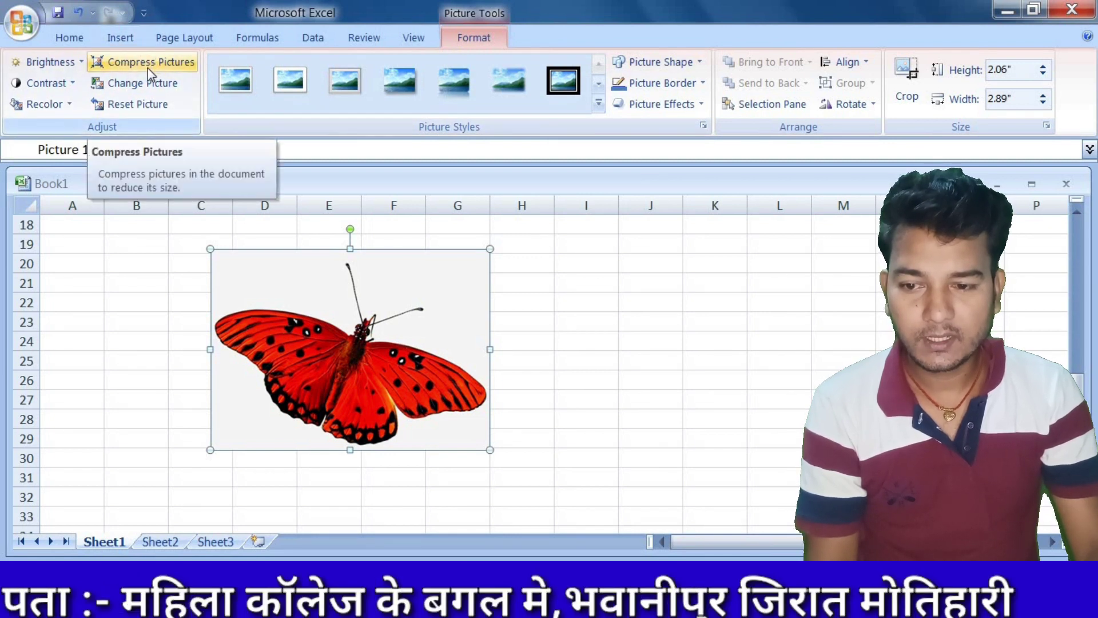
{"action": "left_click", "coordinate": [51, 83]}
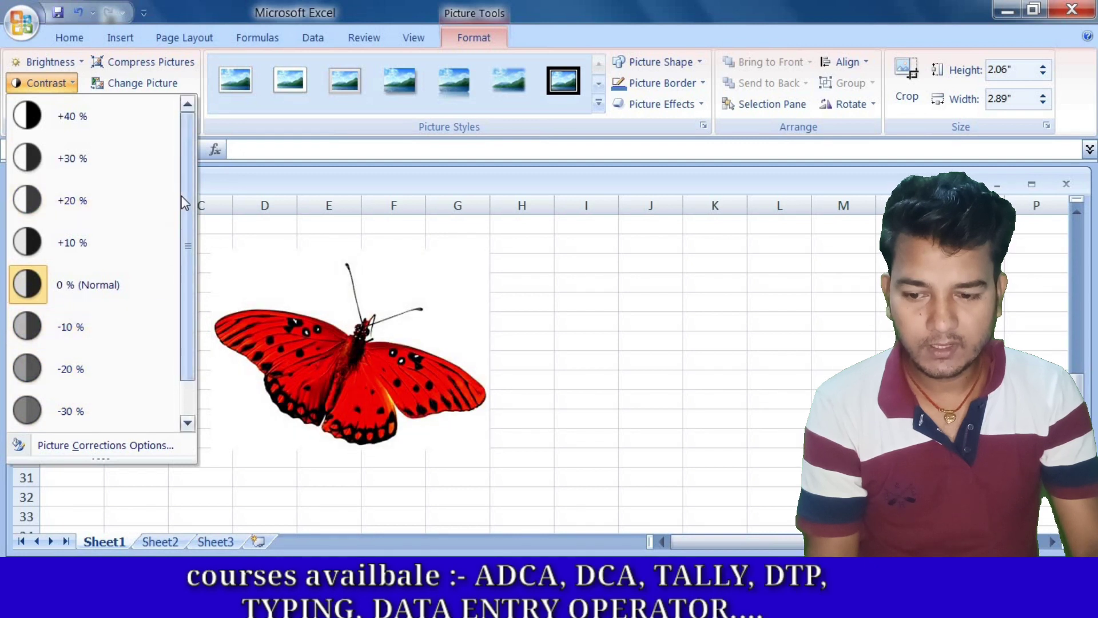
{"action": "scroll", "coordinate": [188, 270], "scroll_direction": "down", "scroll_amount": 1}
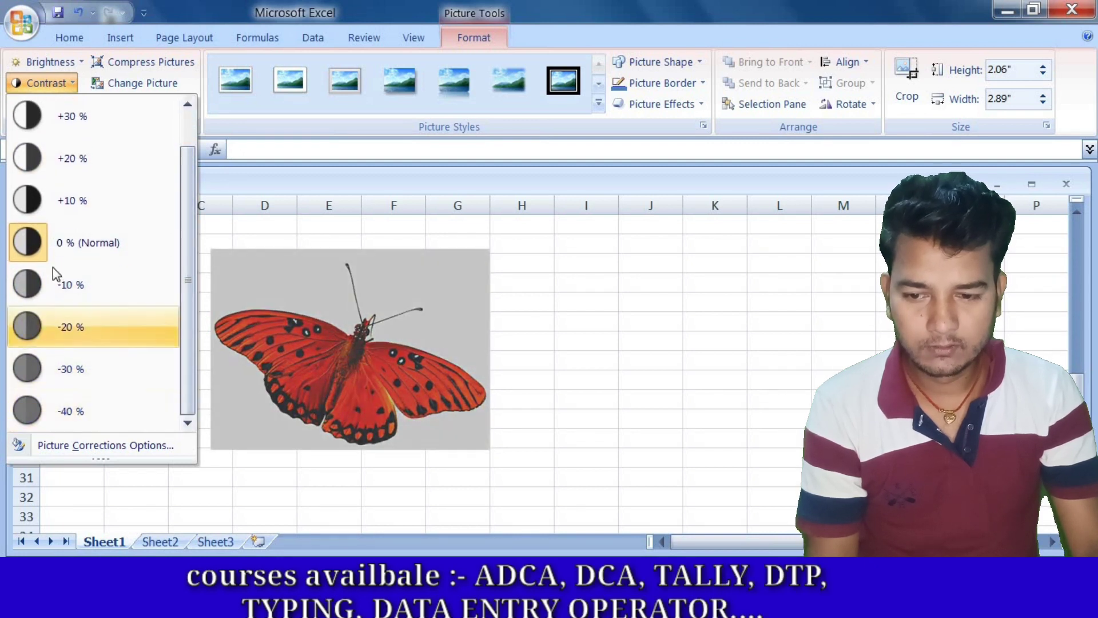
{"action": "scroll", "coordinate": [190, 206], "scroll_direction": "up", "scroll_amount": 1}
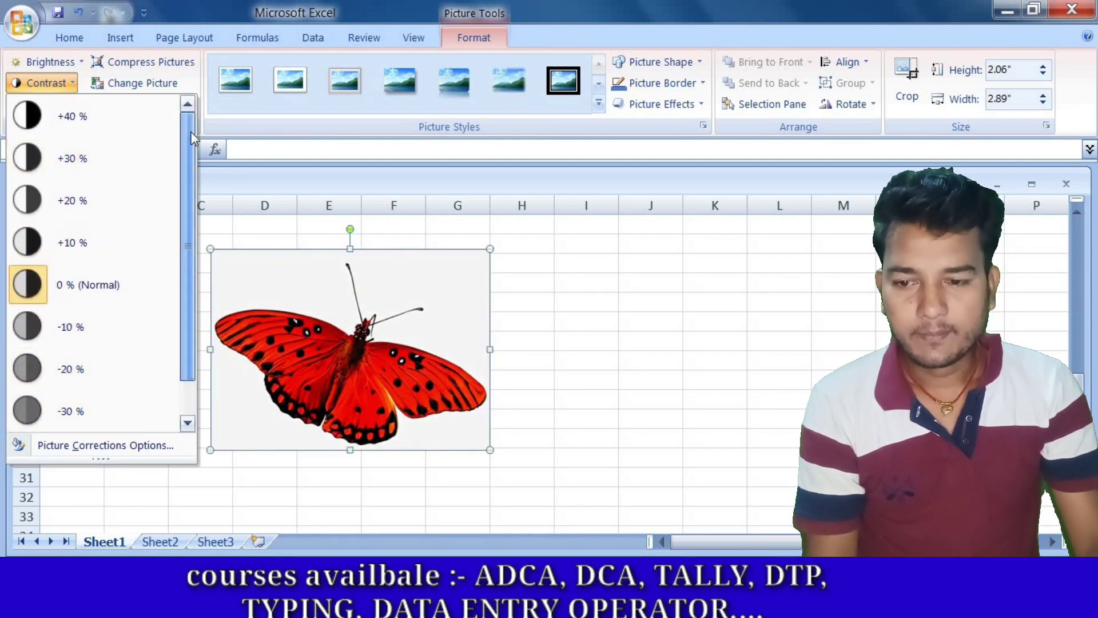
{"action": "left_click", "coordinate": [74, 84]}
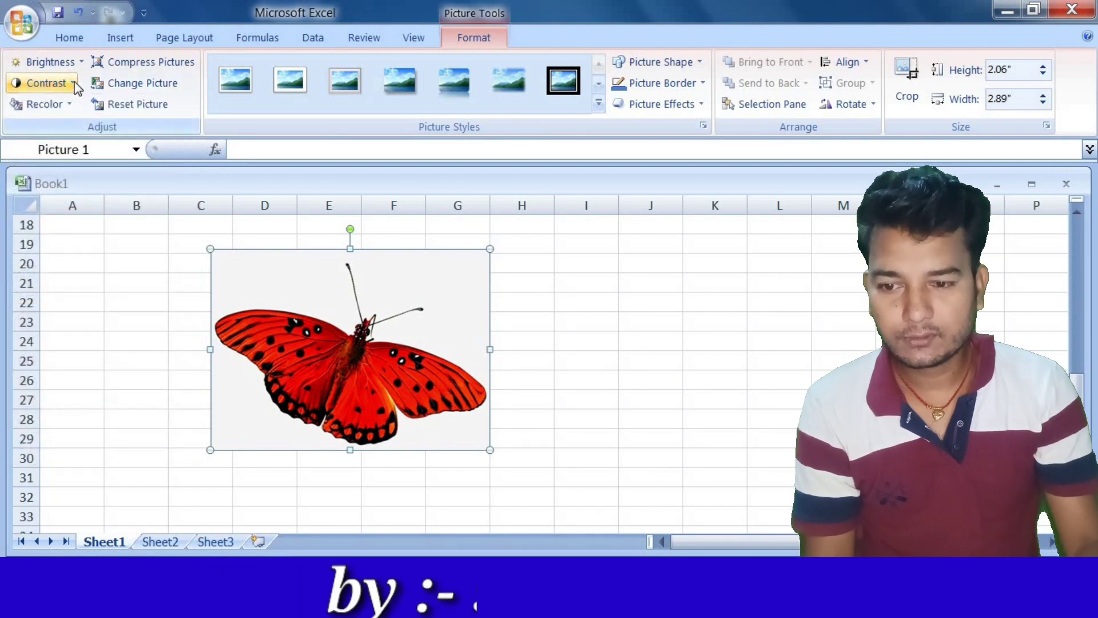
Step: Recolour the butterfly with the light orange Light Variation
{"action": "left_click", "coordinate": [26, 104]}
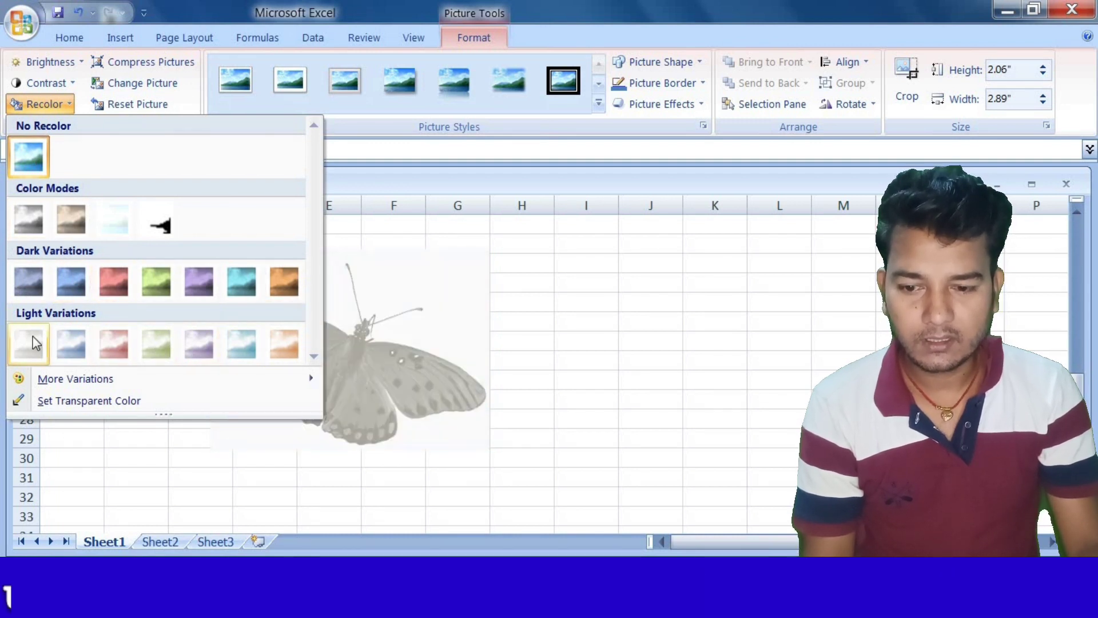
{"action": "left_click", "coordinate": [286, 351]}
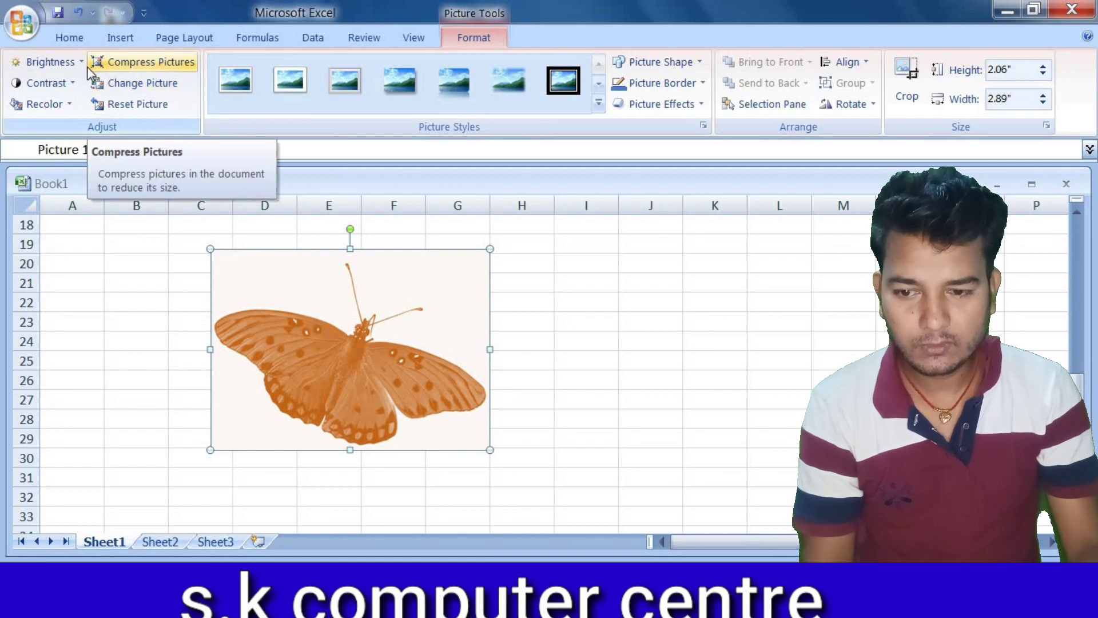
Step: Replace the butterfly with the yellow cartoon flower, reset it to 1" by 0.81", and start another Change Picture
{"action": "left_click", "coordinate": [158, 87]}
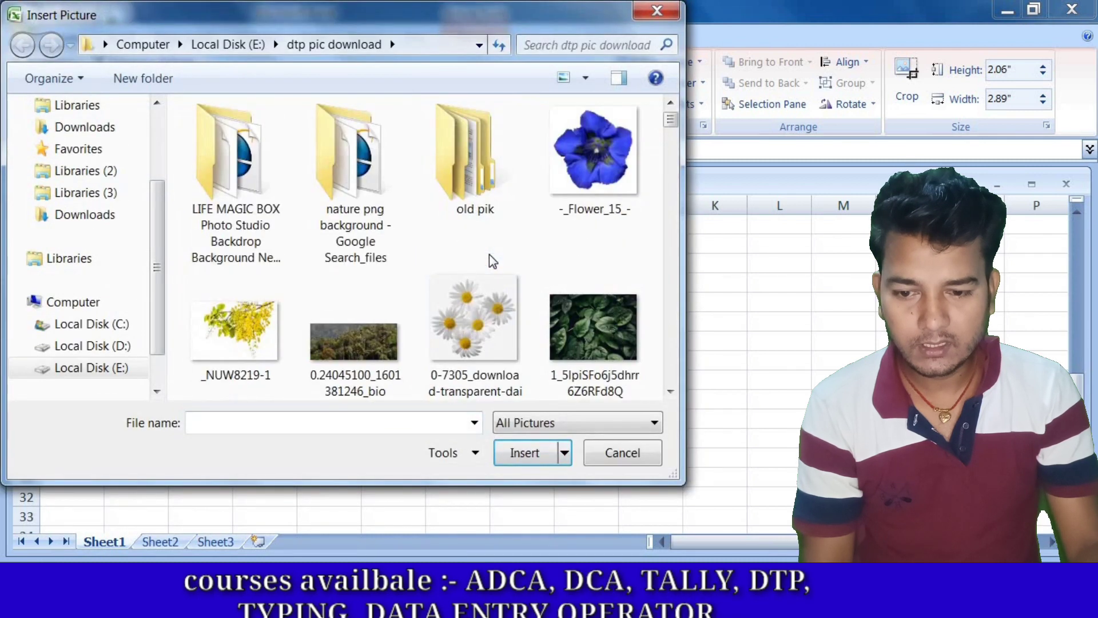
{"action": "scroll", "coordinate": [489, 253], "scroll_direction": "down", "scroll_amount": 2}
{"action": "scroll", "coordinate": [489, 254], "scroll_direction": "down", "scroll_amount": 2}
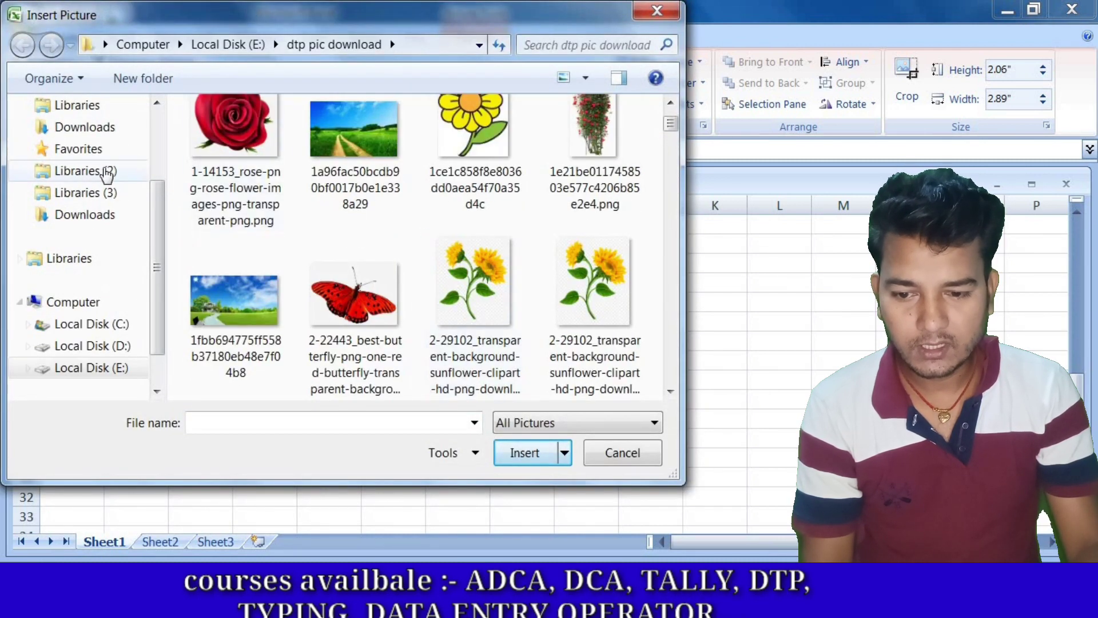
{"action": "left_click", "coordinate": [254, 303]}
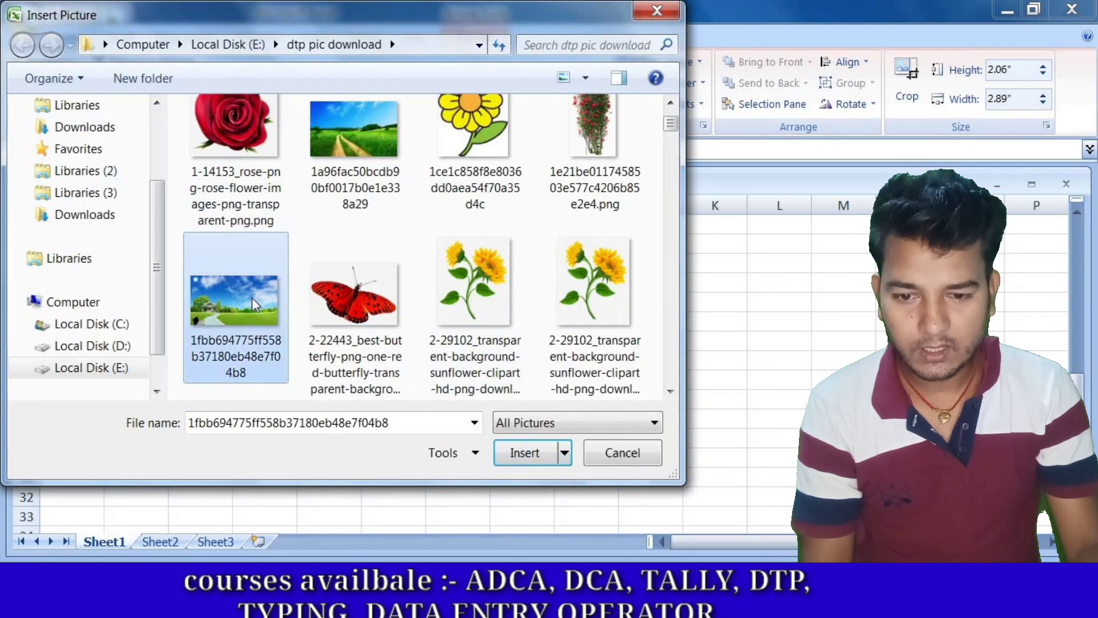
{"action": "left_click", "coordinate": [472, 131]}
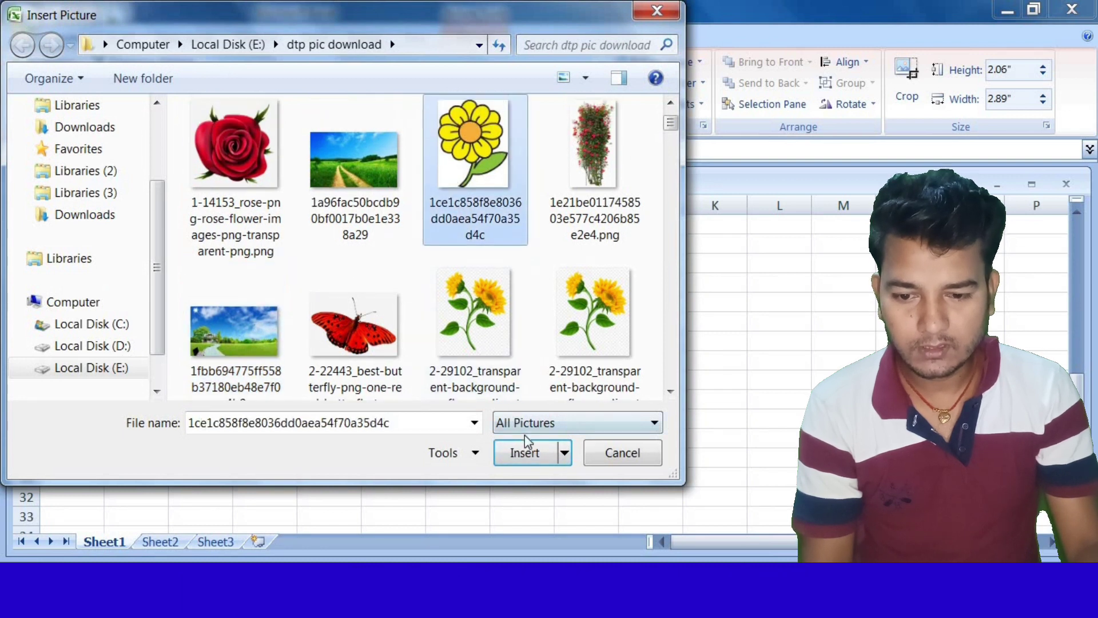
{"action": "left_click", "coordinate": [525, 451]}
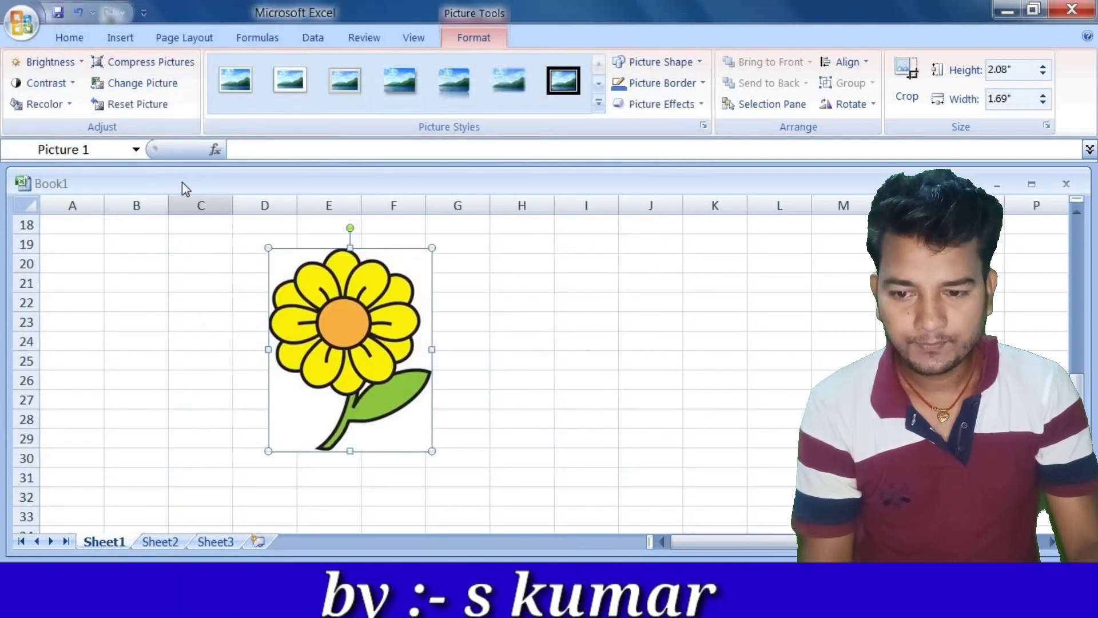
{"action": "left_click", "coordinate": [132, 104]}
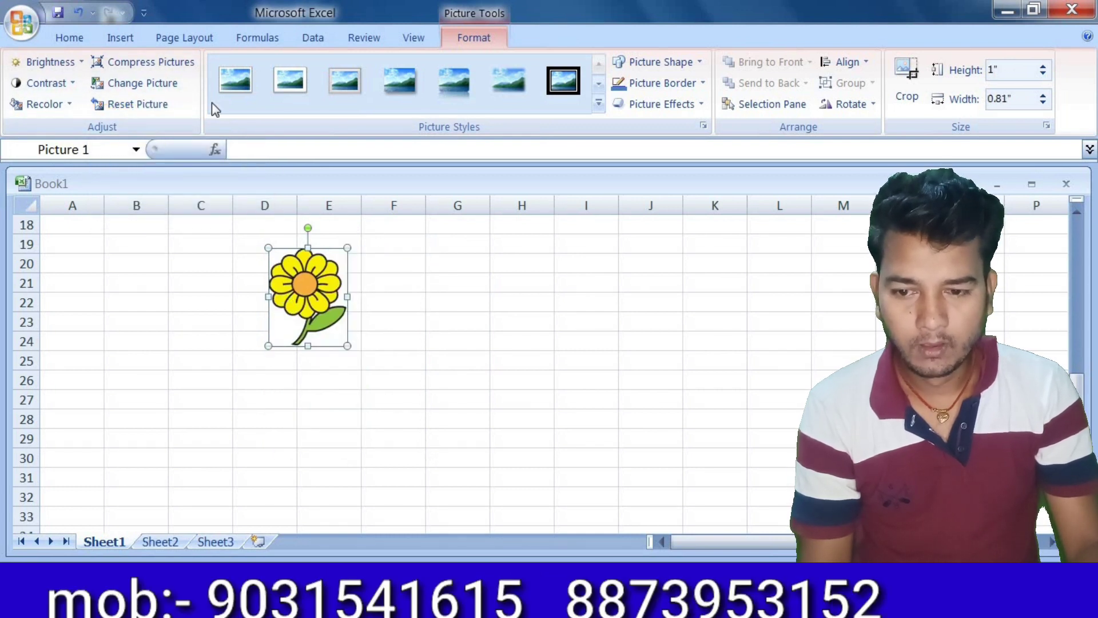
{"action": "left_click", "coordinate": [166, 83]}
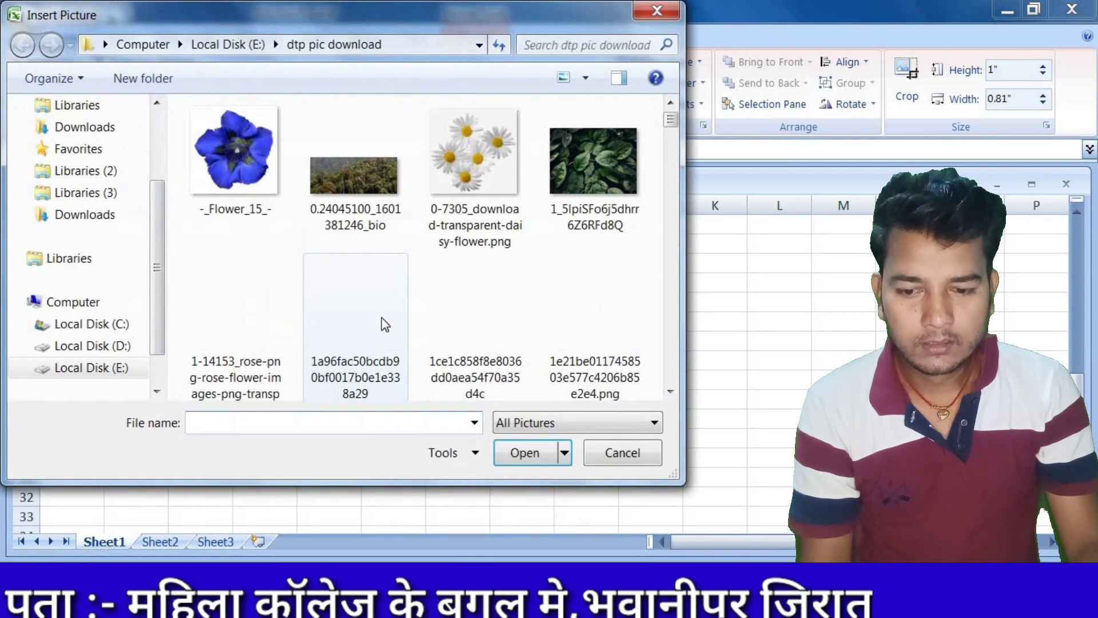
Step: Replace the yellow flower with the pink hibiscus picture
{"action": "left_click", "coordinate": [382, 319]}
{"action": "scroll", "coordinate": [382, 323], "scroll_direction": "down", "scroll_amount": 3}
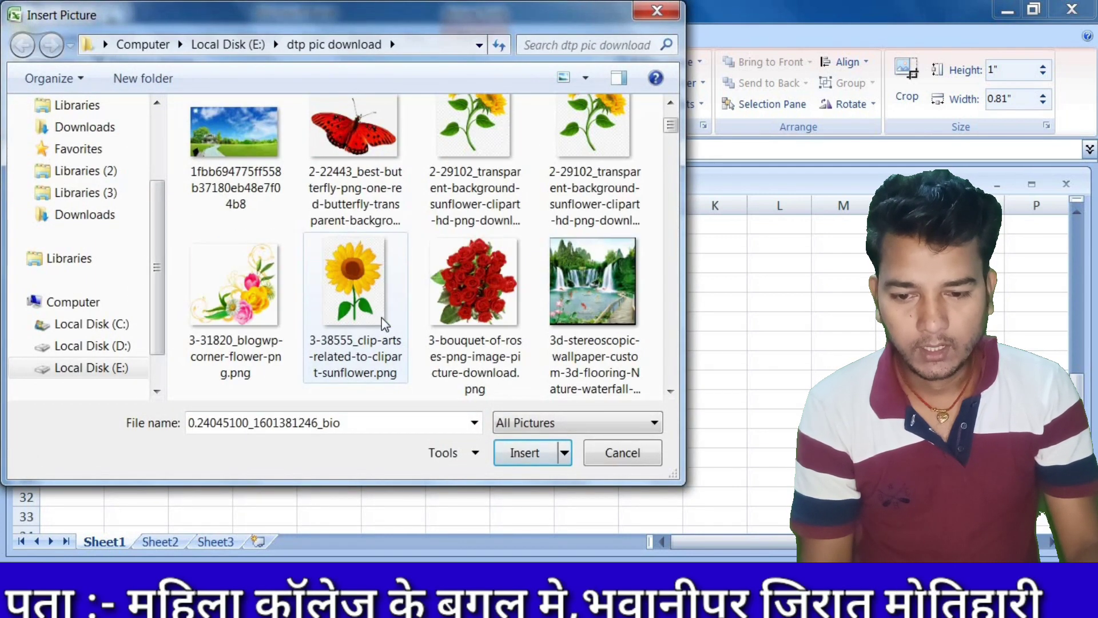
{"action": "scroll", "coordinate": [382, 323], "scroll_direction": "down", "scroll_amount": 3}
{"action": "left_click", "coordinate": [629, 144]}
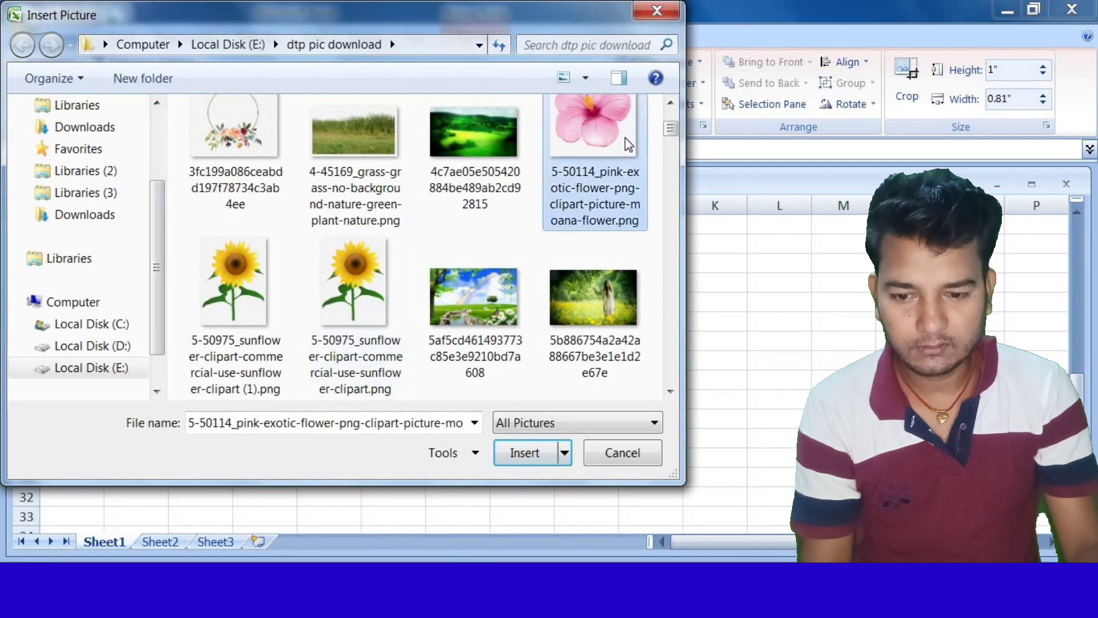
{"action": "double_click", "coordinate": [629, 144]}
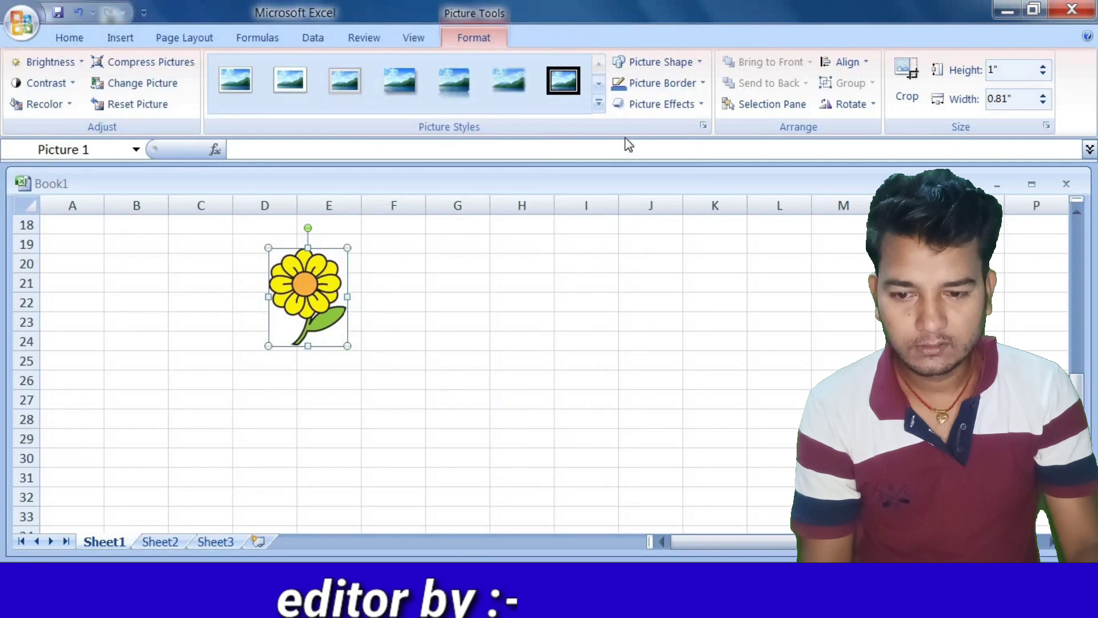
Step: Reset the hibiscus, then shrink it to about 1.65" by 1.63"
{"action": "left_click", "coordinate": [135, 102]}
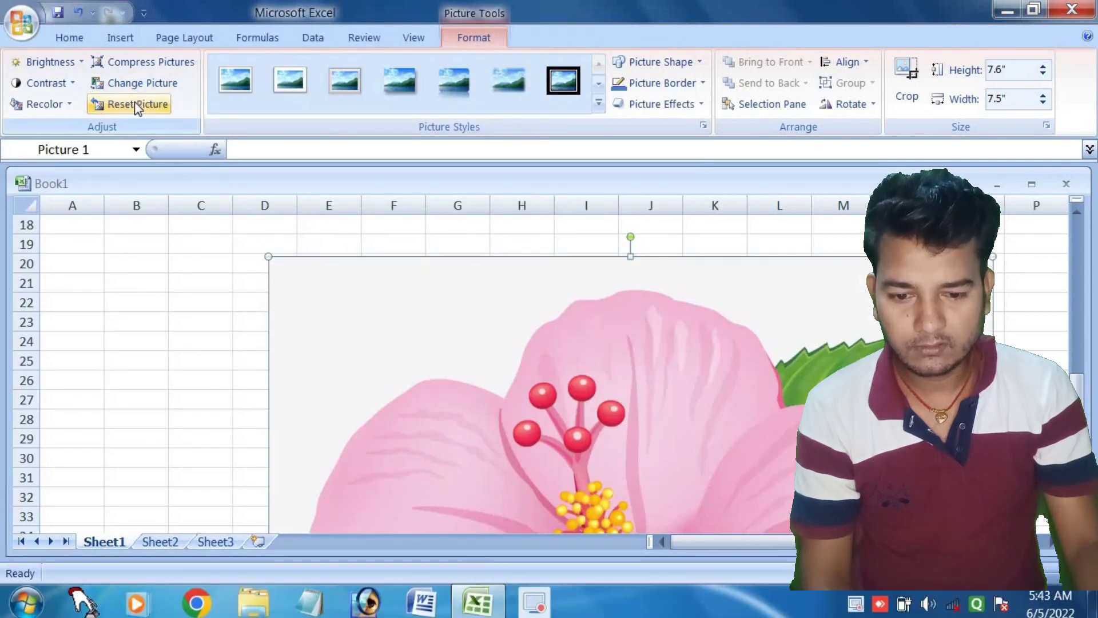
{"action": "scroll", "coordinate": [609, 368], "scroll_direction": "down", "scroll_amount": 2}
{"action": "scroll", "coordinate": [610, 369], "scroll_direction": "down", "scroll_amount": 2}
{"action": "scroll", "coordinate": [610, 368], "scroll_direction": "up", "scroll_amount": 3}
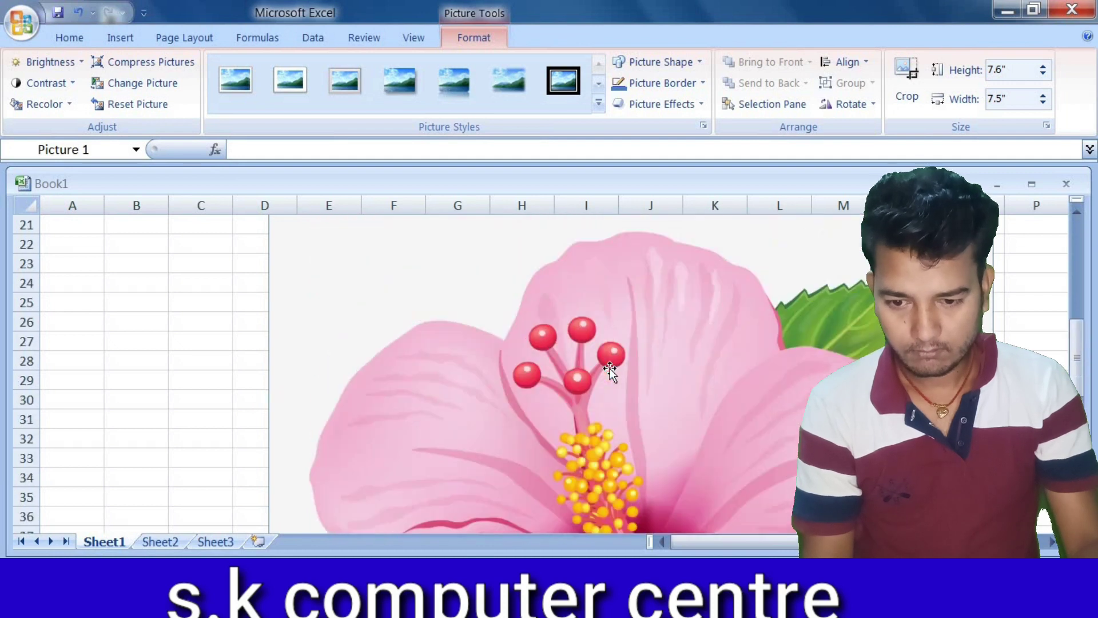
{"action": "scroll", "coordinate": [609, 368], "scroll_direction": "up", "scroll_amount": 3}
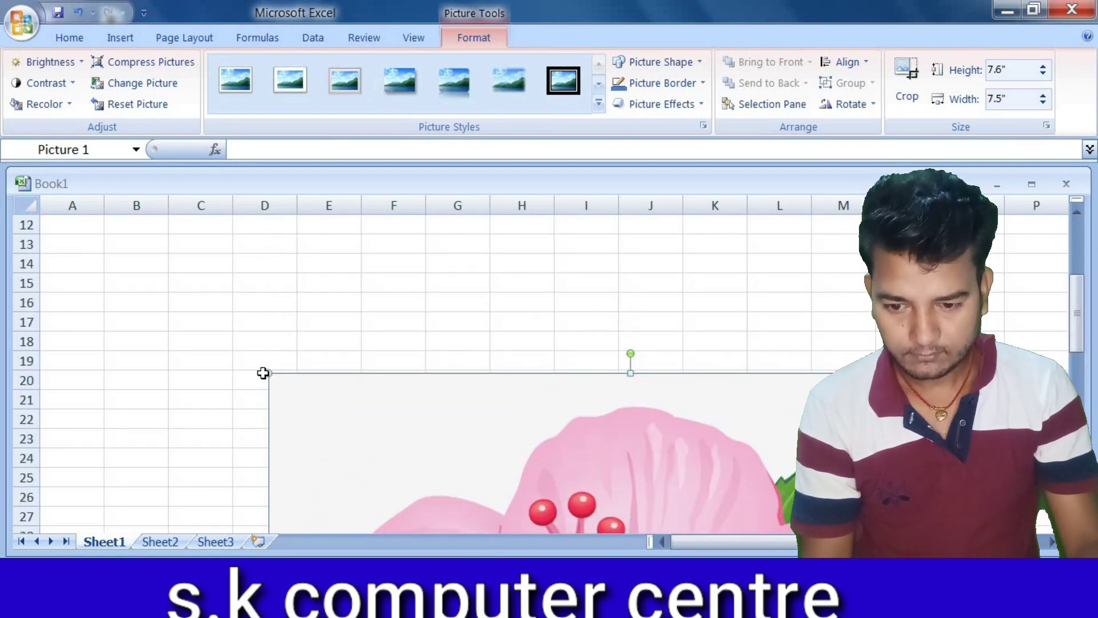
{"action": "scroll", "coordinate": [763, 497], "scroll_direction": "down", "scroll_amount": 2}
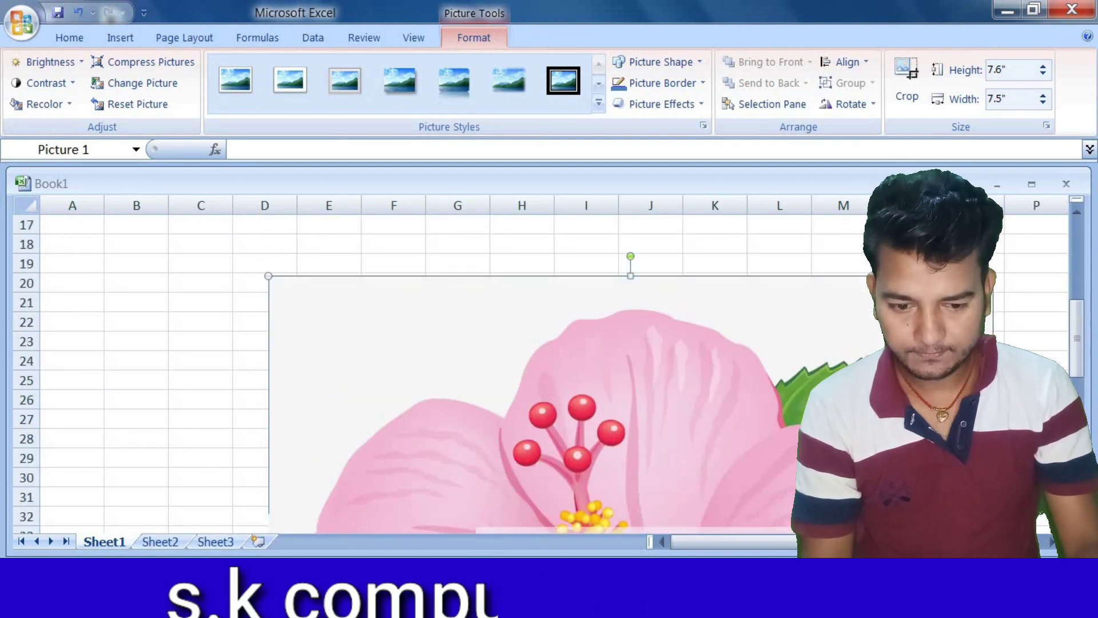
{"action": "scroll", "coordinate": [762, 497], "scroll_direction": "down", "scroll_amount": 2}
{"action": "key", "text": "ctrl+z"}
{"action": "scroll", "coordinate": [743, 486], "scroll_direction": "down", "scroll_amount": 4}
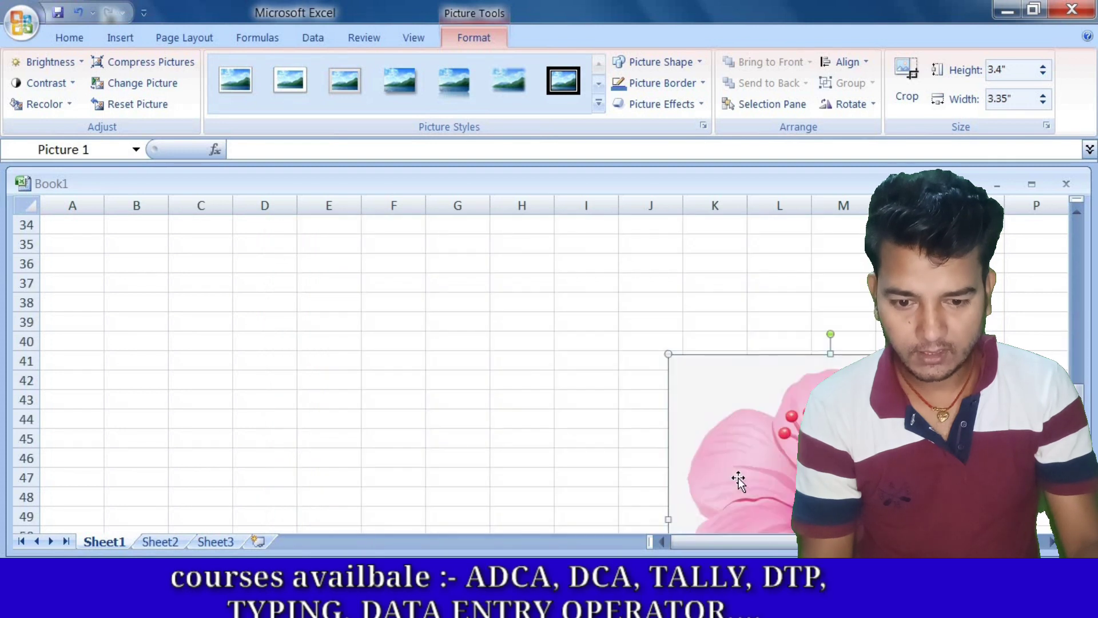
{"action": "scroll", "coordinate": [735, 475], "scroll_direction": "down", "scroll_amount": 3}
{"action": "scroll", "coordinate": [714, 435], "scroll_direction": "up", "scroll_amount": 2}
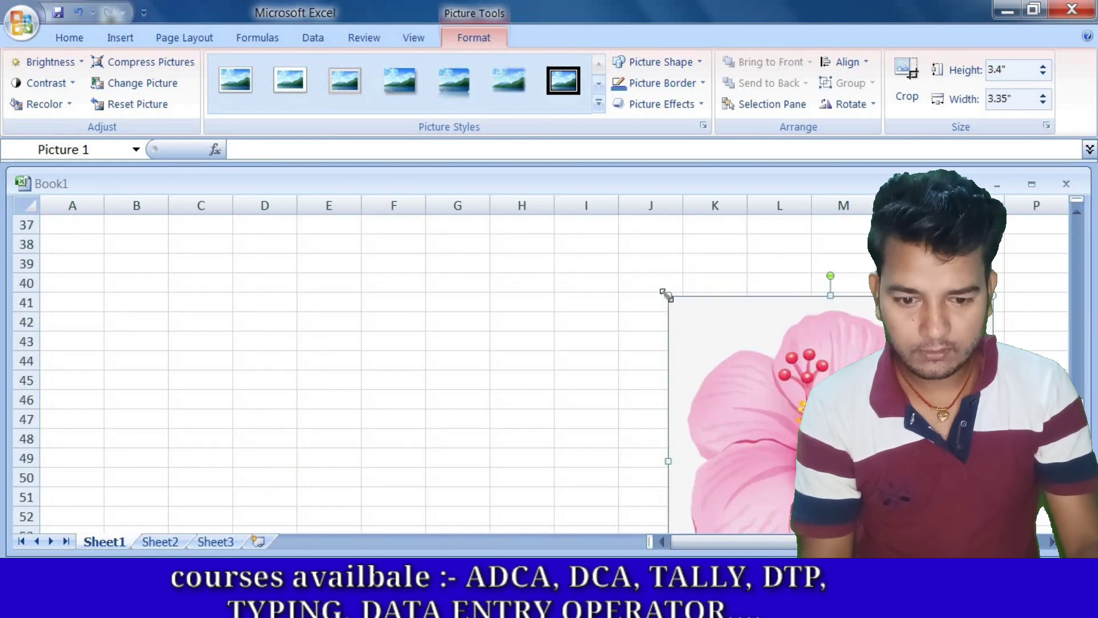
{"action": "mouse_move", "coordinate": [668, 296]}
{"action": "left_mouse_down"}
{"action": "mouse_move", "coordinate": [813, 445]}
{"action": "mouse_move", "coordinate": [477, 287]}
{"action": "left_mouse_up"}
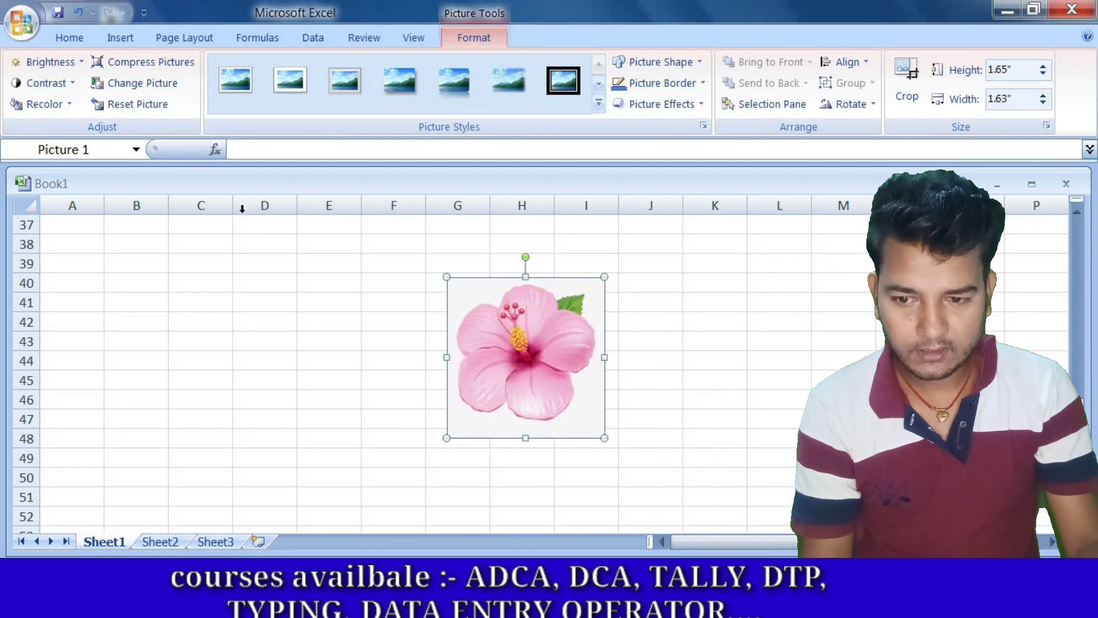
Step: Reset the hibiscus to 7.6" and shrink it in stages to 1.3" by 1.28"
{"action": "left_click", "coordinate": [123, 97]}
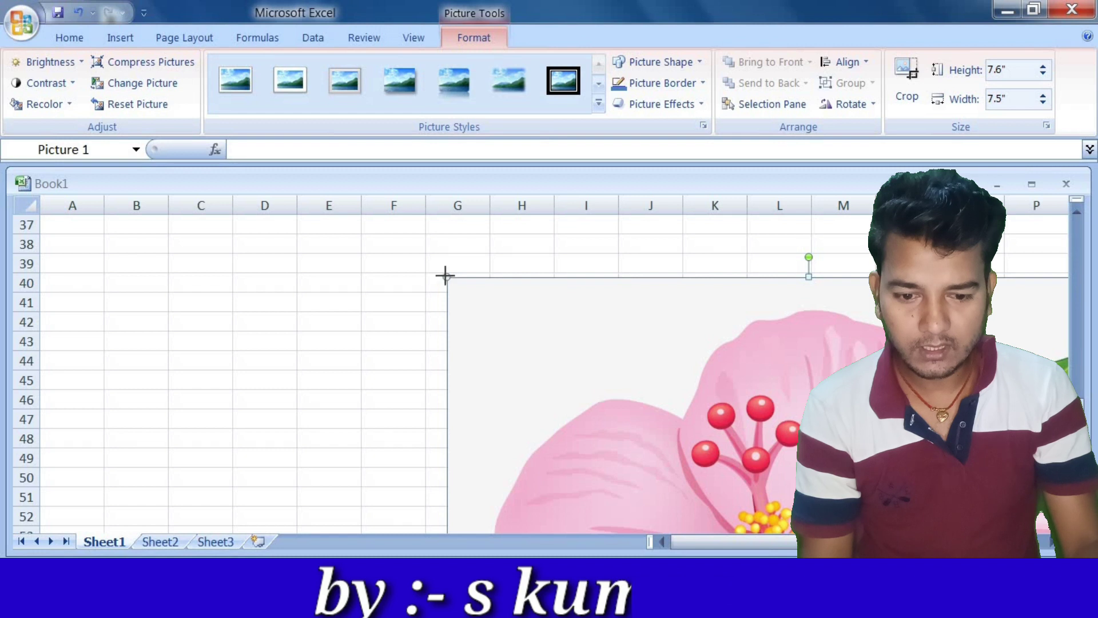
{"action": "left_click_drag", "start_coordinate": [446, 281], "coordinate": [526, 327]}
{"action": "scroll", "coordinate": [526, 327], "scroll_direction": "down", "scroll_amount": 1}
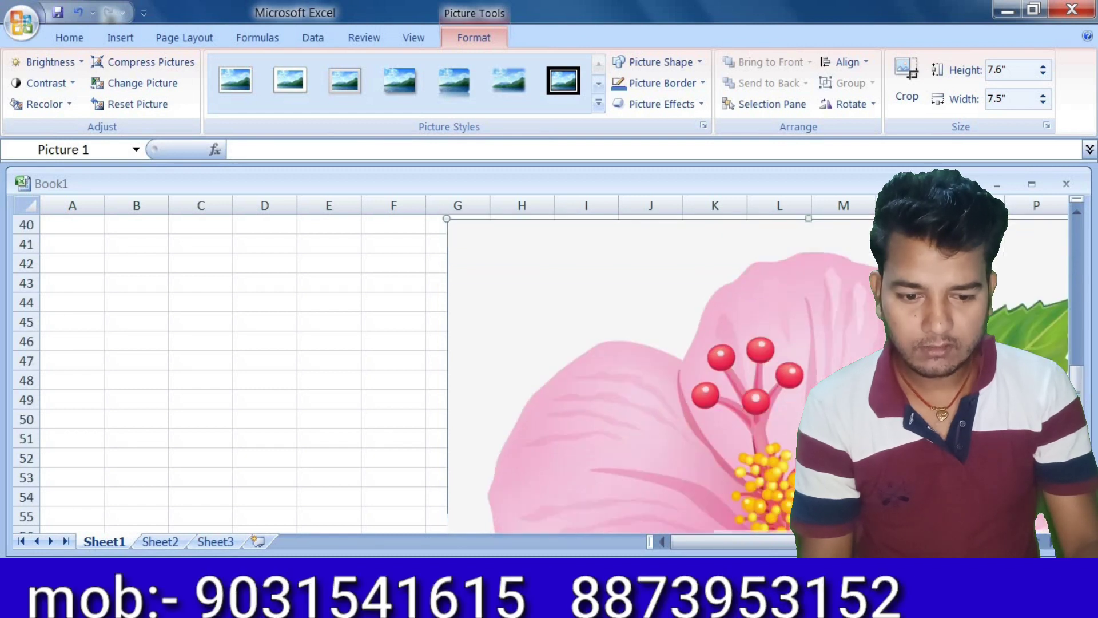
{"action": "key", "text": "ctrl+z"}
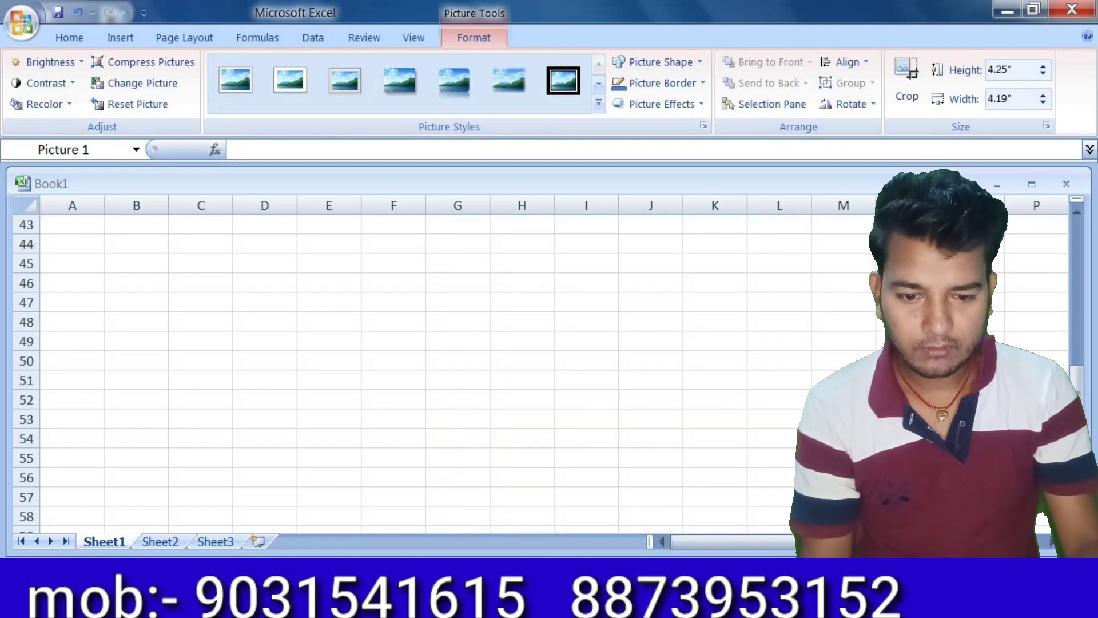
{"action": "scroll", "coordinate": [835, 343], "scroll_direction": "down", "scroll_amount": 4}
{"action": "scroll", "coordinate": [835, 343], "scroll_direction": "up", "scroll_amount": 1}
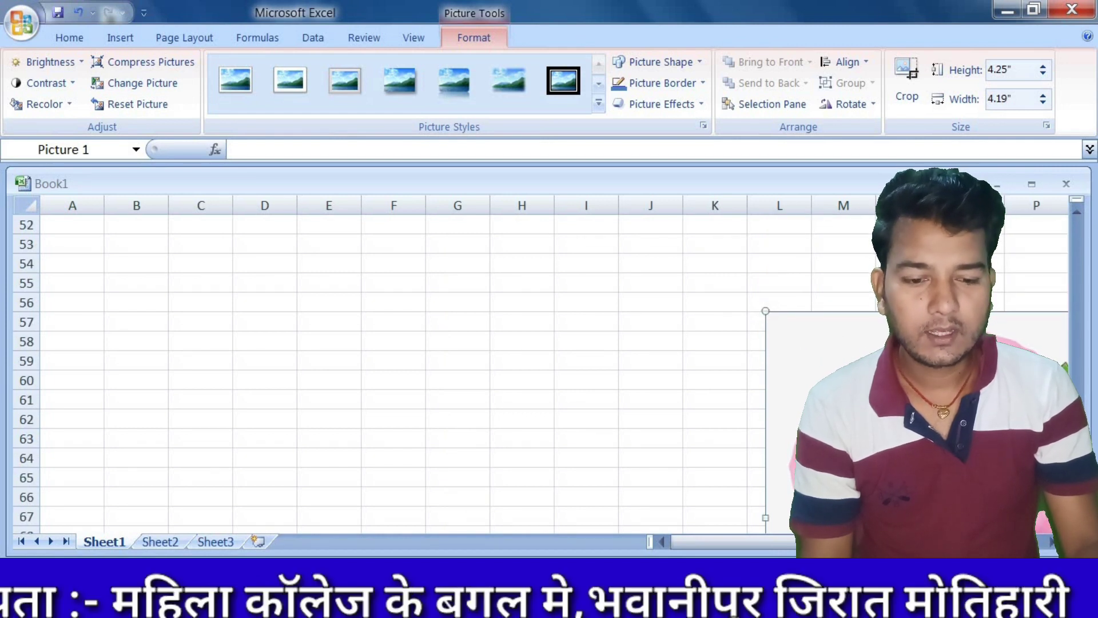
{"action": "key", "text": "ctrl+z"}
{"action": "key", "text": "ctrl+z"}
{"action": "key", "text": "ctrl+z"}
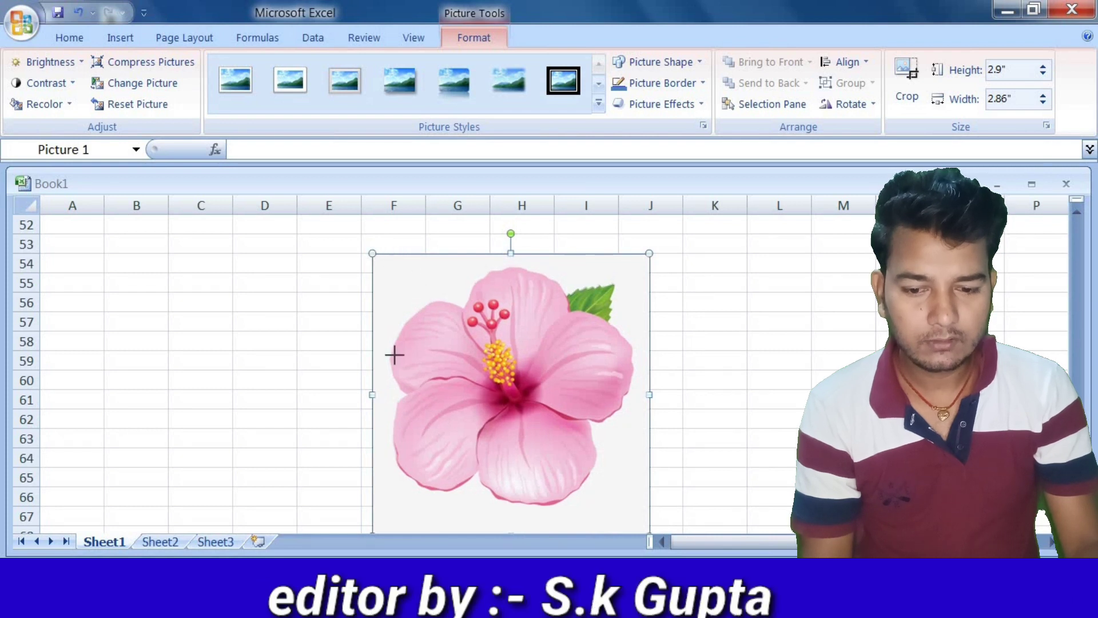
{"action": "mouse_move", "coordinate": [392, 355]}
{"action": "left_mouse_down"}
{"action": "mouse_move", "coordinate": [451, 426]}
{"action": "mouse_move", "coordinate": [492, 449]}
{"action": "mouse_move", "coordinate": [349, 343]}
{"action": "left_mouse_up"}
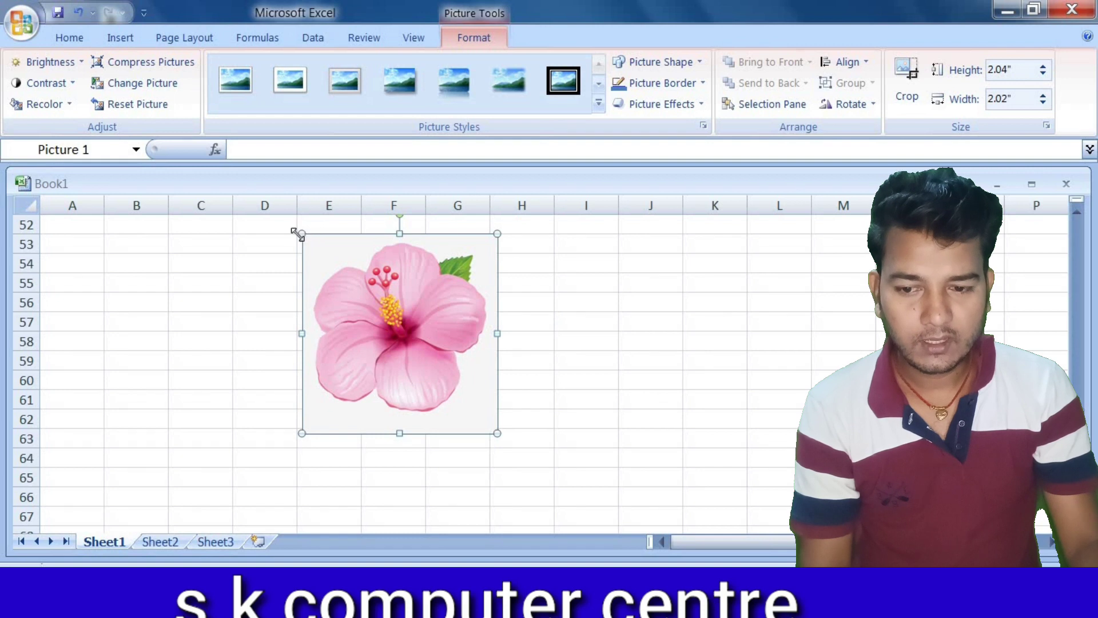
{"action": "left_click_drag", "start_coordinate": [301, 234], "coordinate": [372, 306]}
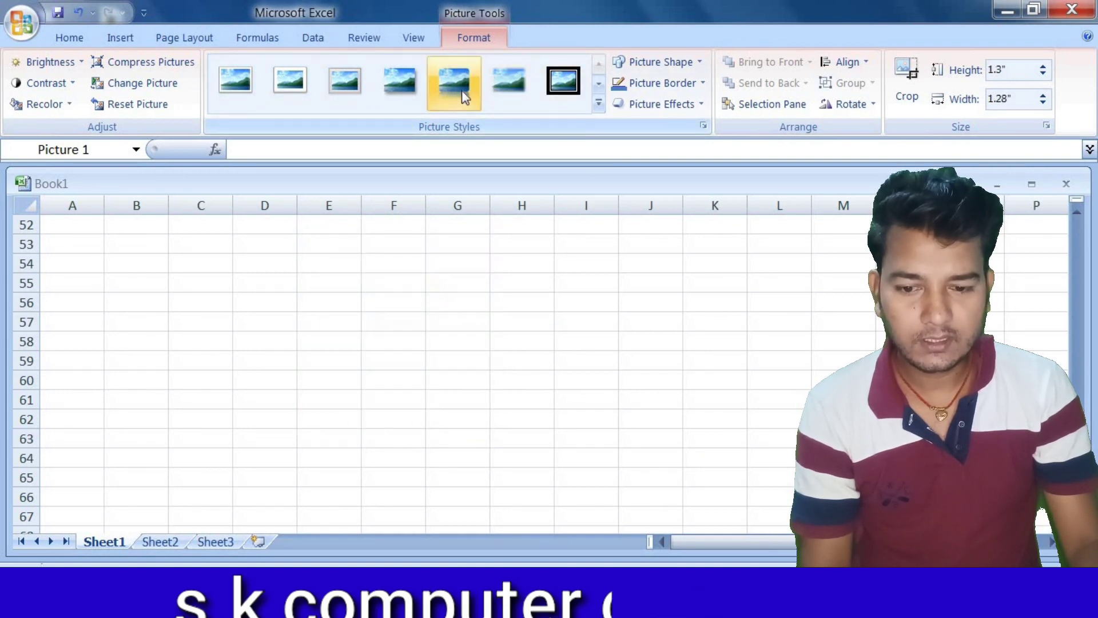
Step: Try the oval, rounded-rectangle and black reflected picture styles on the flower
{"action": "left_click", "coordinate": [336, 93]}
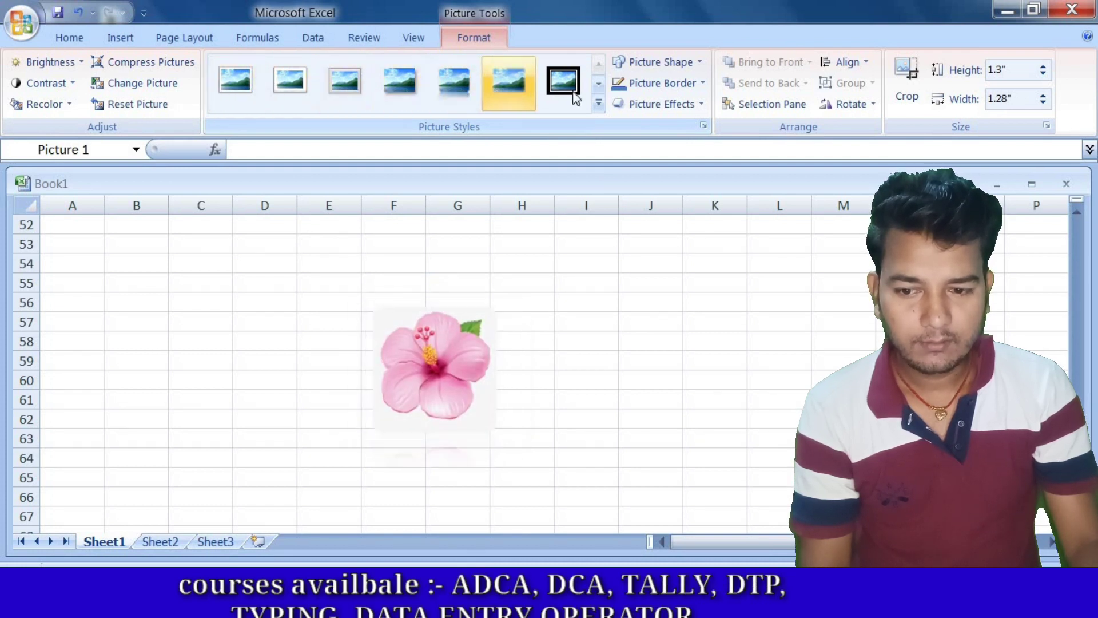
{"action": "left_click", "coordinate": [597, 106]}
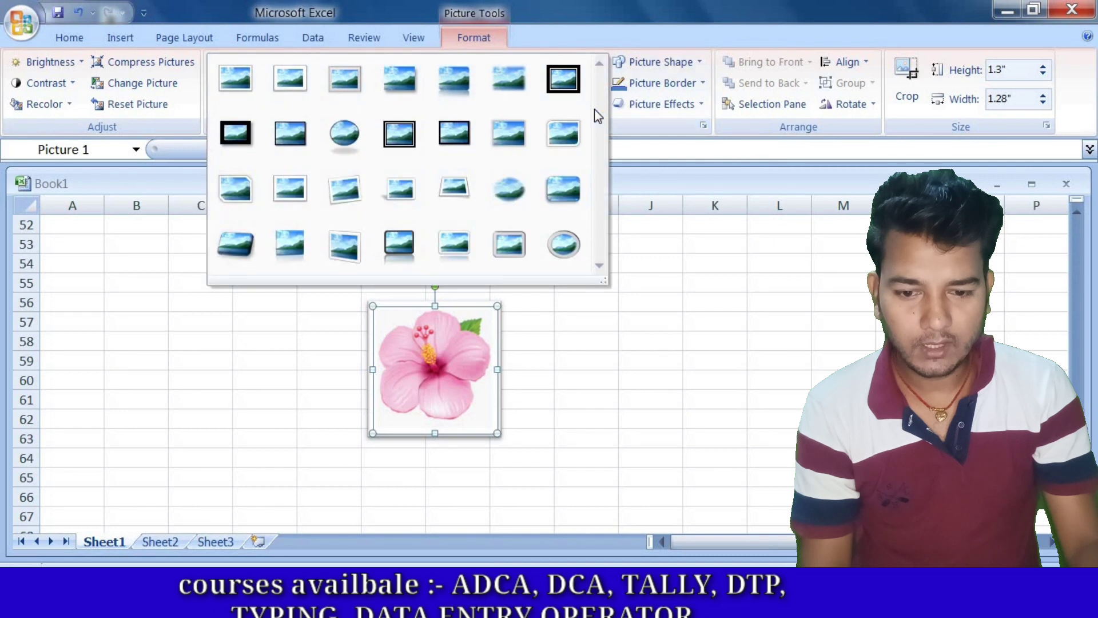
{"action": "left_click", "coordinate": [578, 239]}
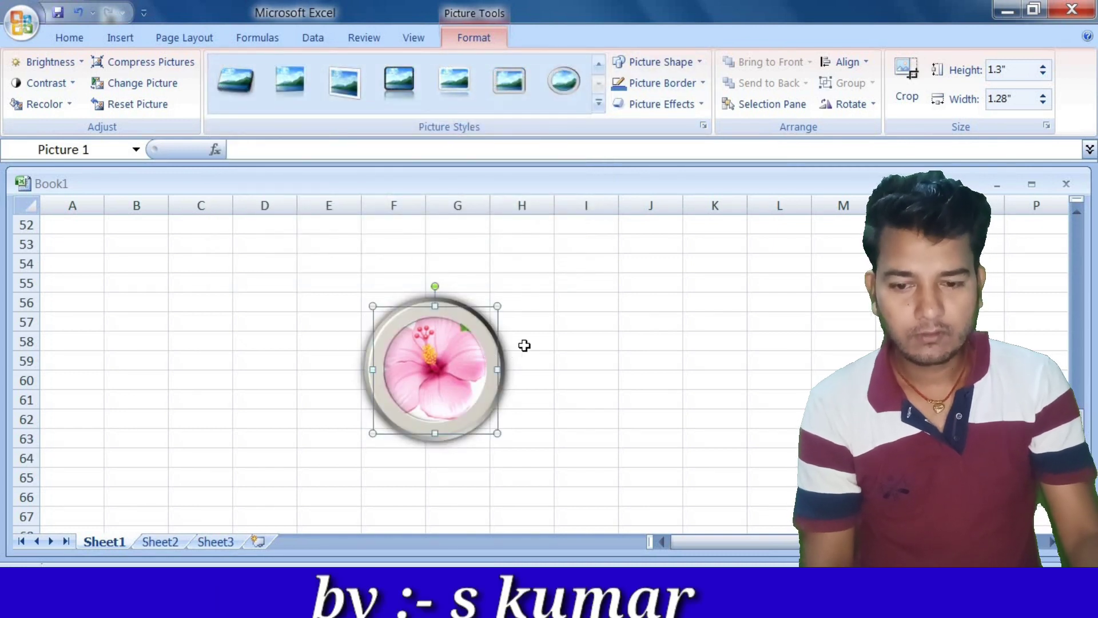
{"action": "left_click", "coordinate": [515, 94]}
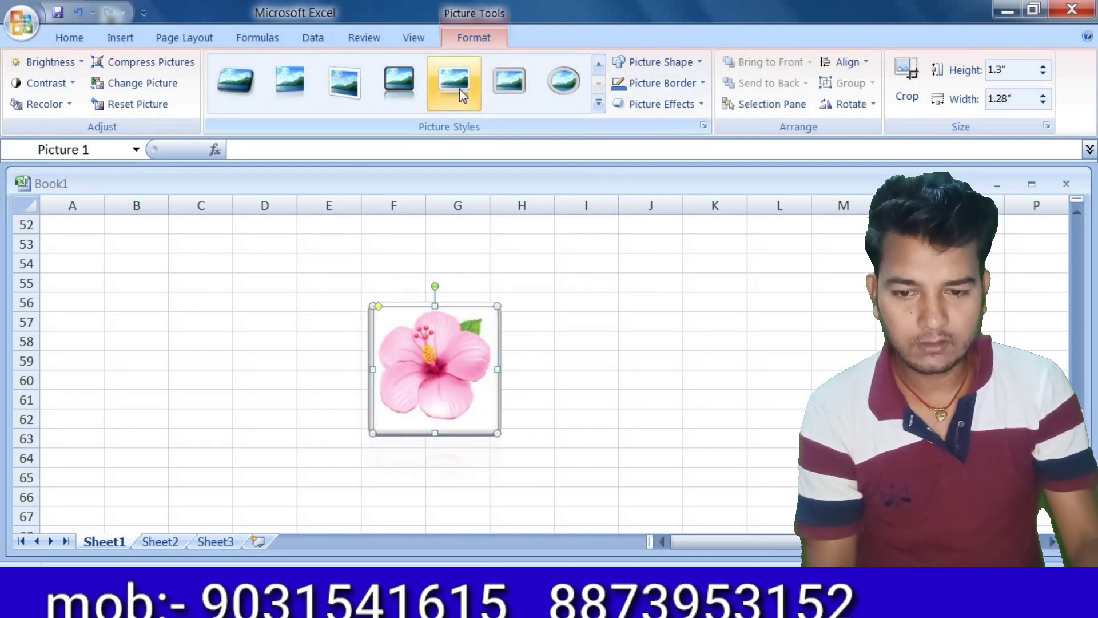
{"action": "left_click", "coordinate": [397, 95]}
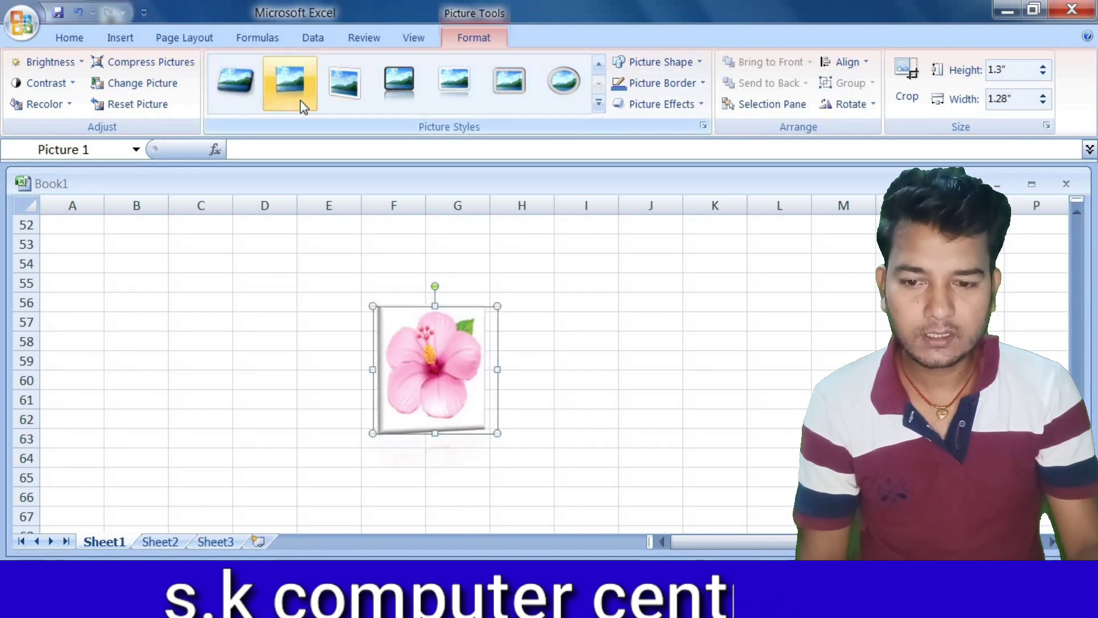
Step: Apply the Compound Frame, Black picture style to the hibiscus
{"action": "left_click", "coordinate": [262, 93]}
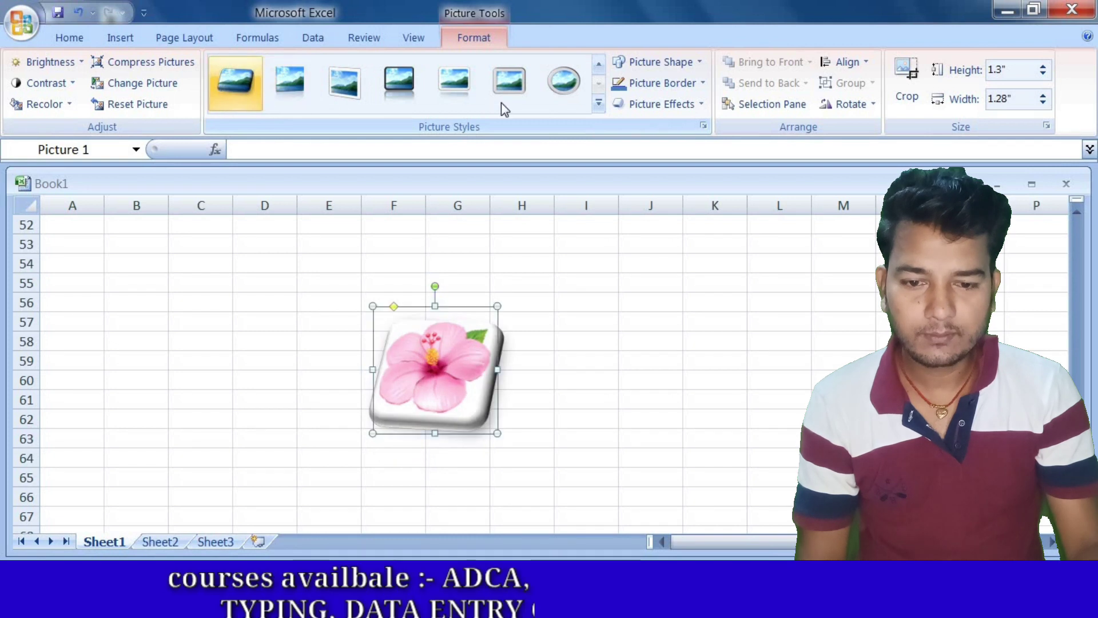
{"action": "left_click", "coordinate": [599, 109]}
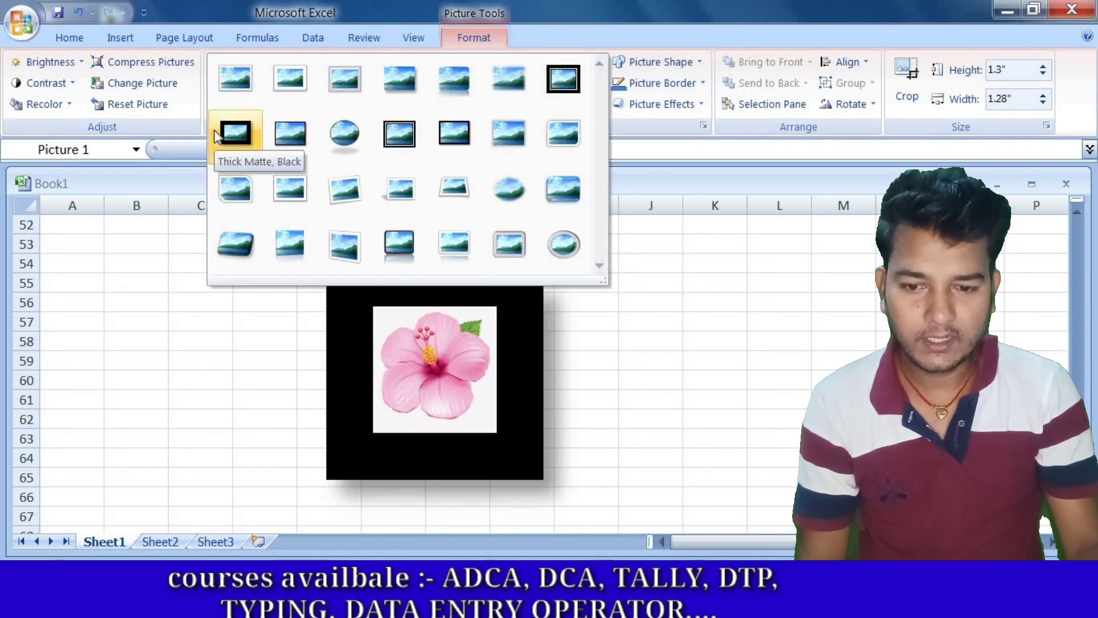
{"action": "left_click", "coordinate": [399, 138]}
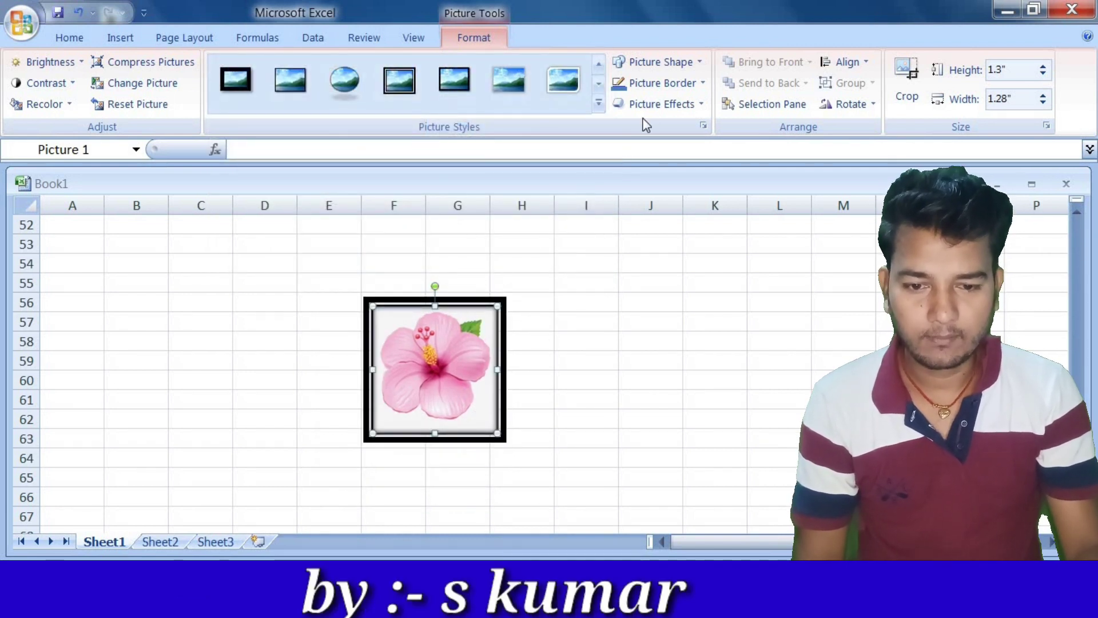
Step: Try the Frame shape (undone), then clip the picture to a Smiley Face
{"action": "left_click", "coordinate": [671, 65]}
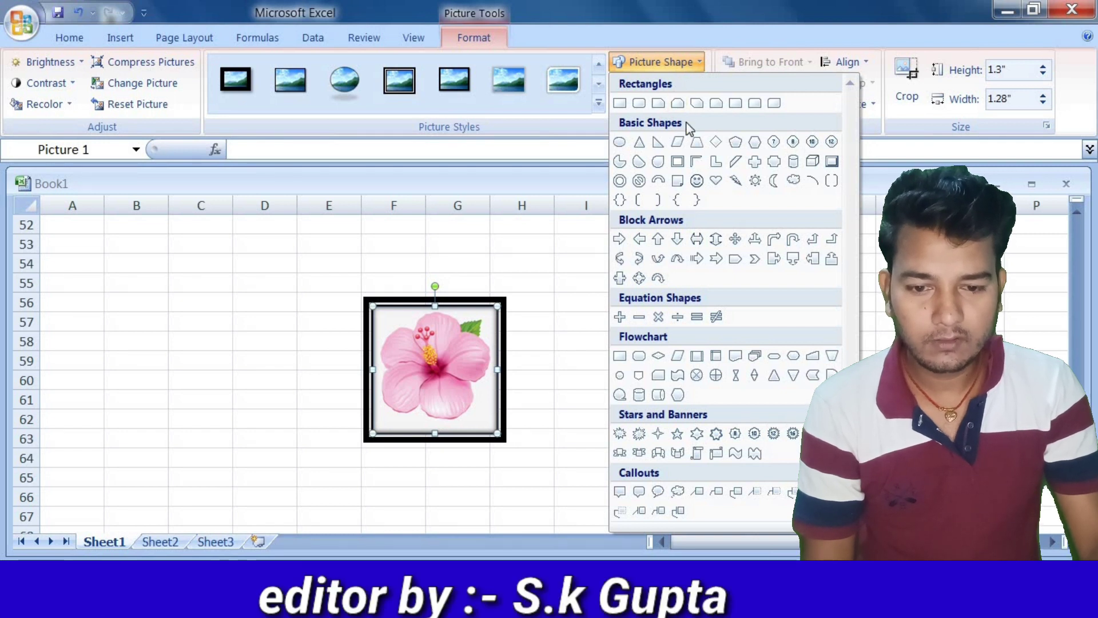
{"action": "left_click", "coordinate": [677, 165]}
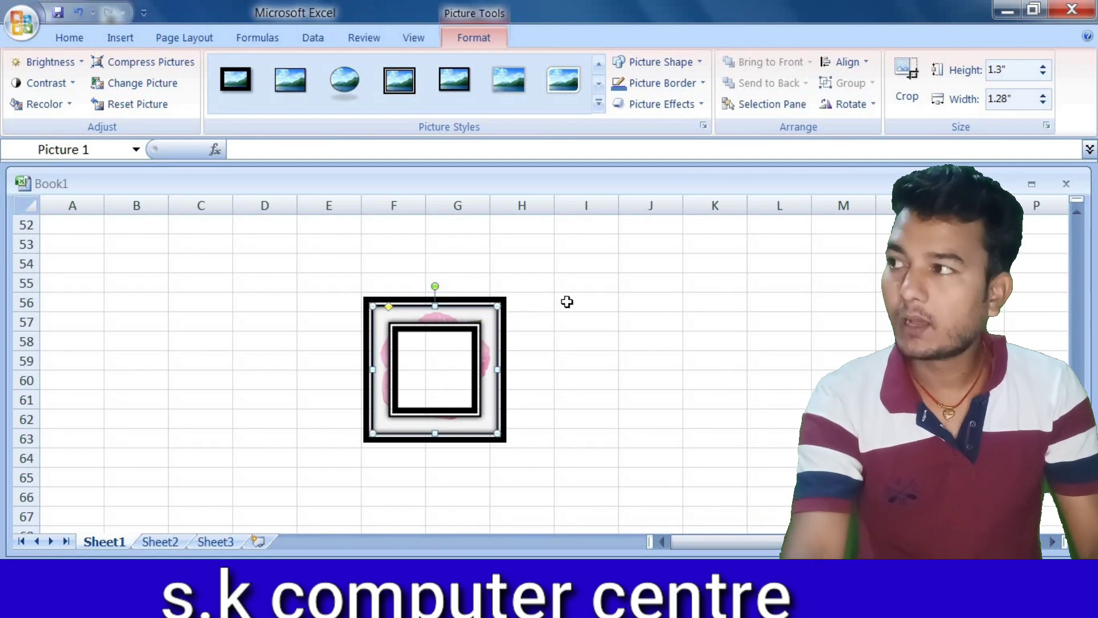
{"action": "key", "text": "ctrl+z"}
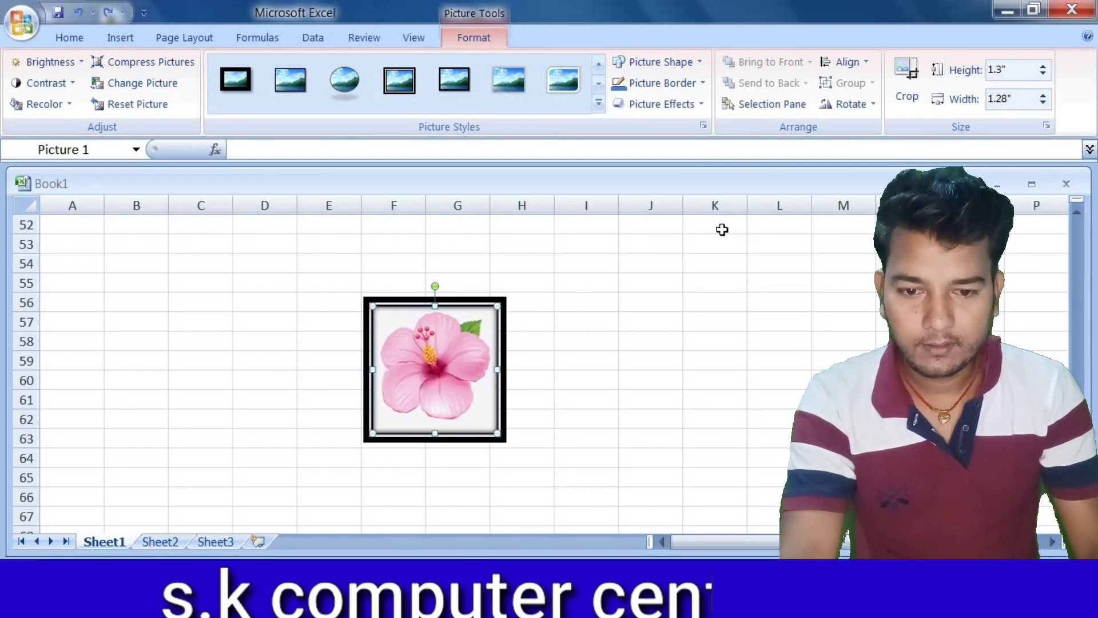
{"action": "left_click", "coordinate": [656, 64]}
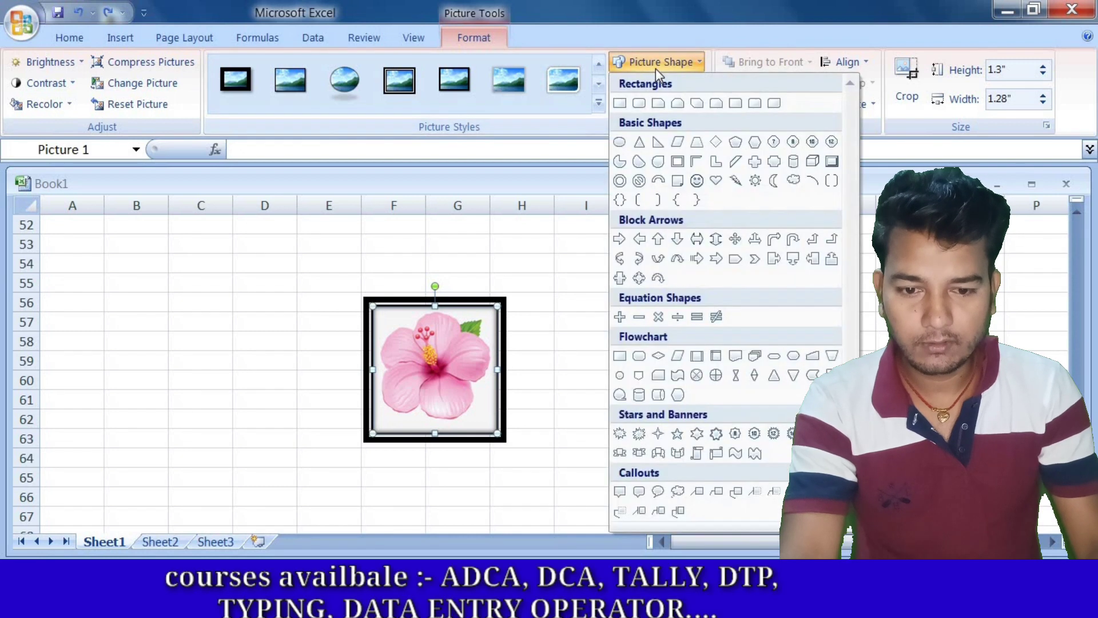
{"action": "left_click", "coordinate": [697, 182]}
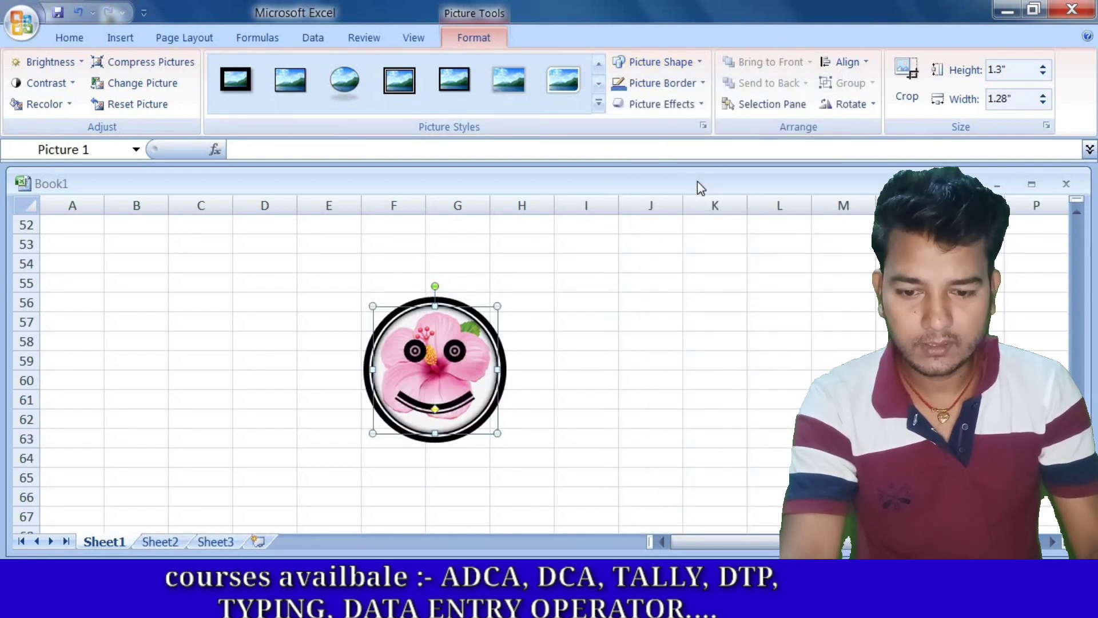
{"action": "left_click", "coordinate": [646, 320]}
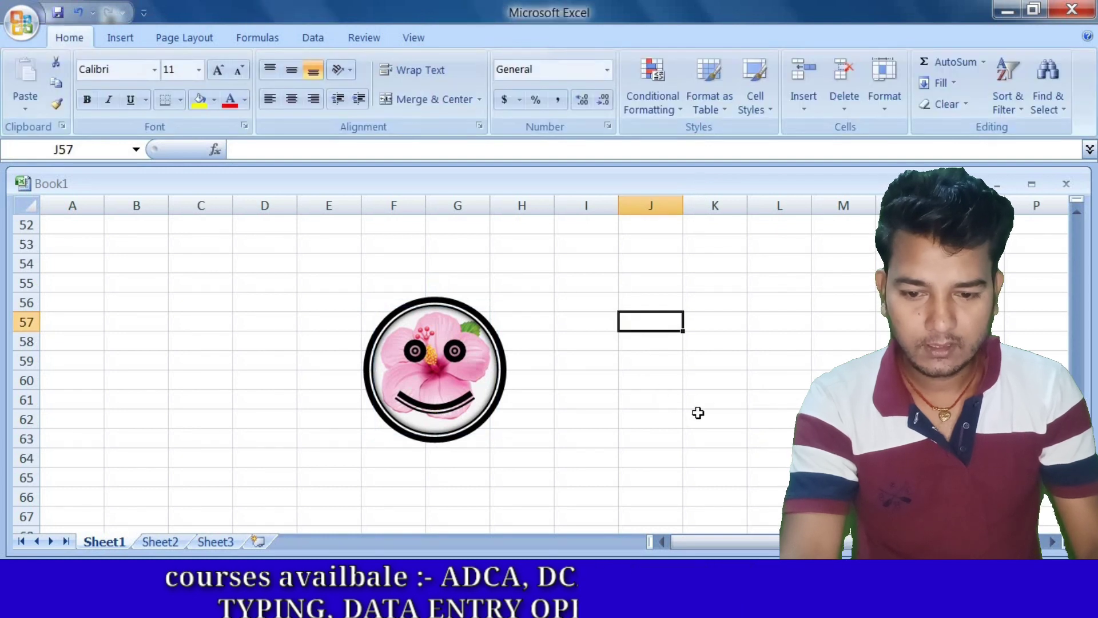
{"action": "left_click", "coordinate": [450, 378]}
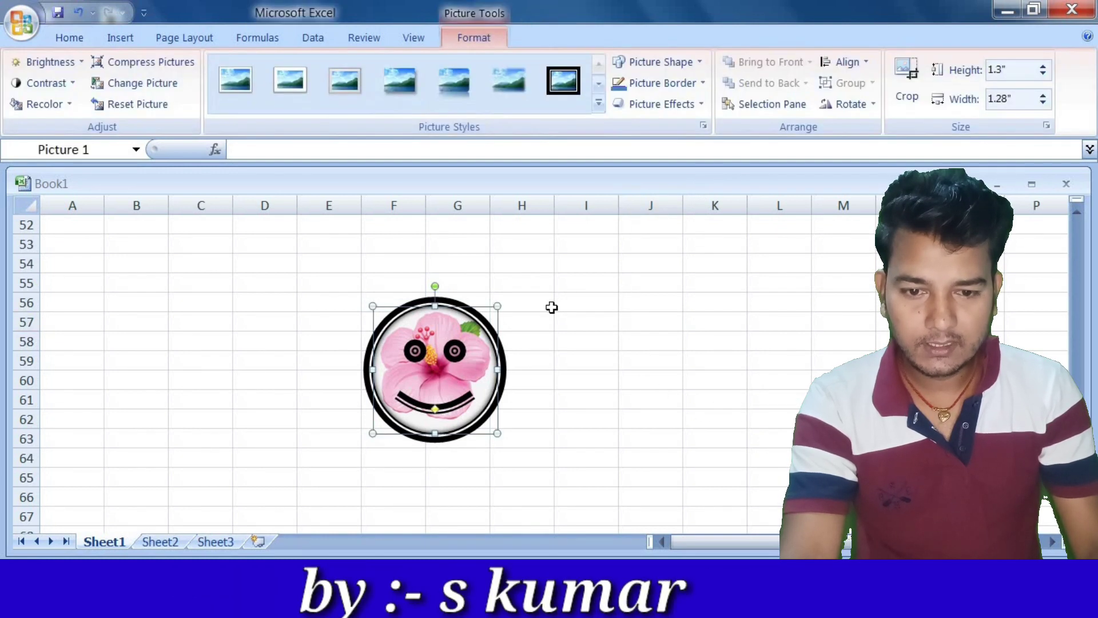
Step: Reshape the picture into a heart, then into the Plus/Cross shape
{"action": "left_click", "coordinate": [659, 63]}
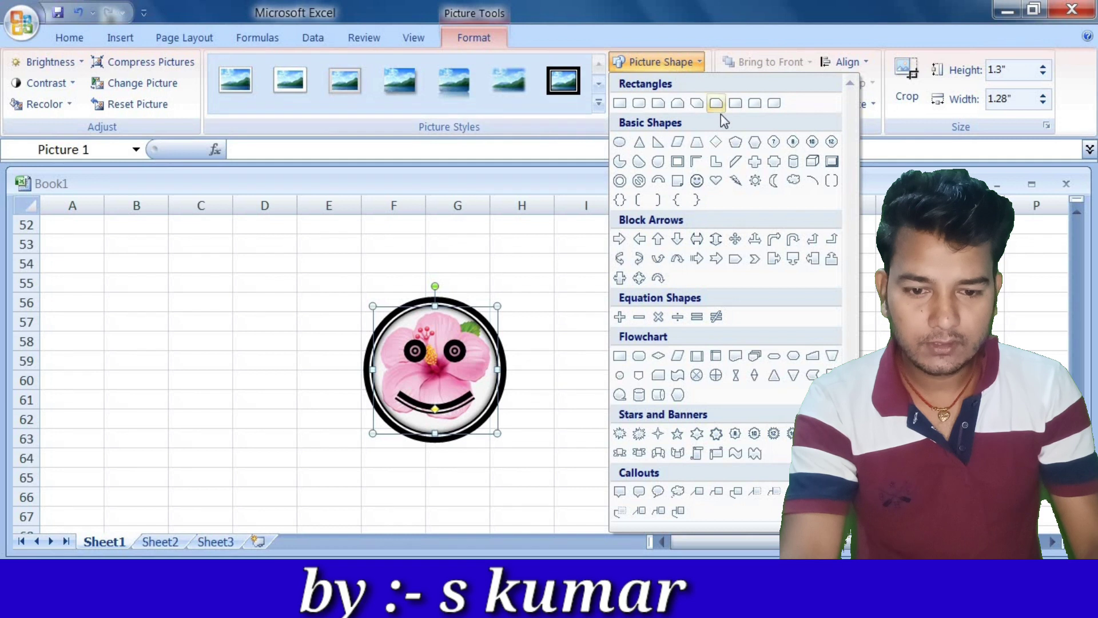
{"action": "left_click", "coordinate": [715, 181]}
{"action": "left_click", "coordinate": [699, 327]}
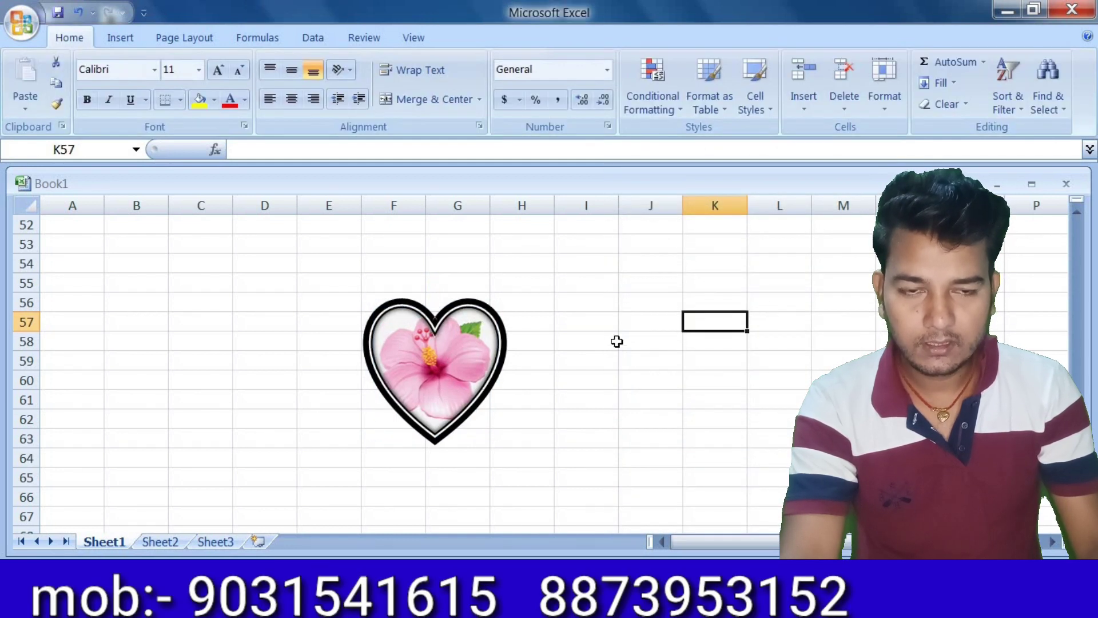
{"action": "left_click", "coordinate": [452, 368]}
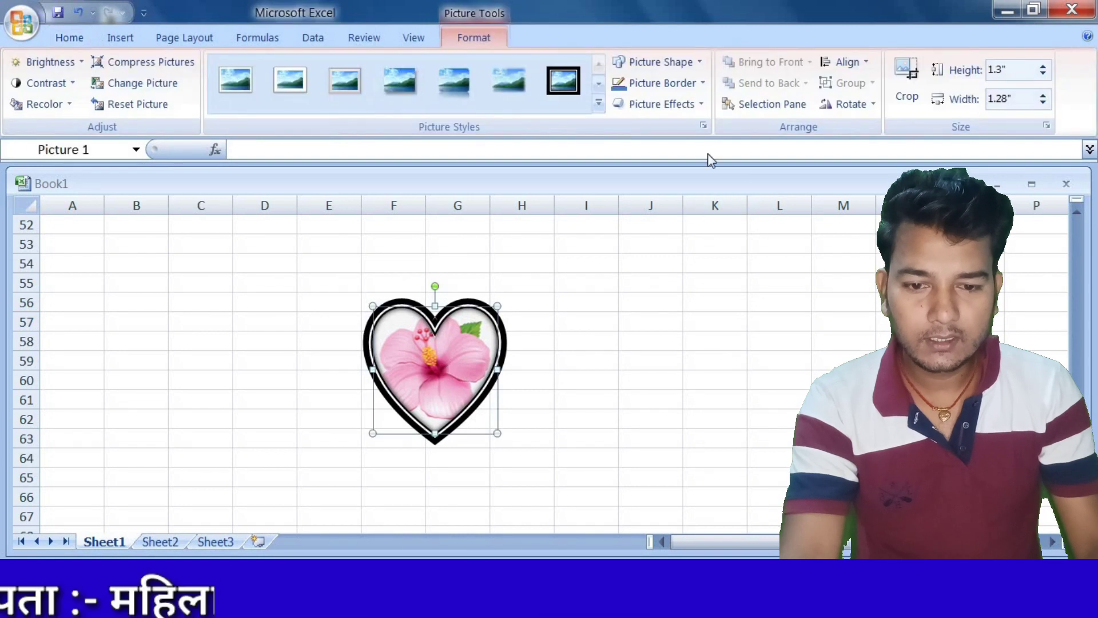
{"action": "left_click", "coordinate": [673, 64]}
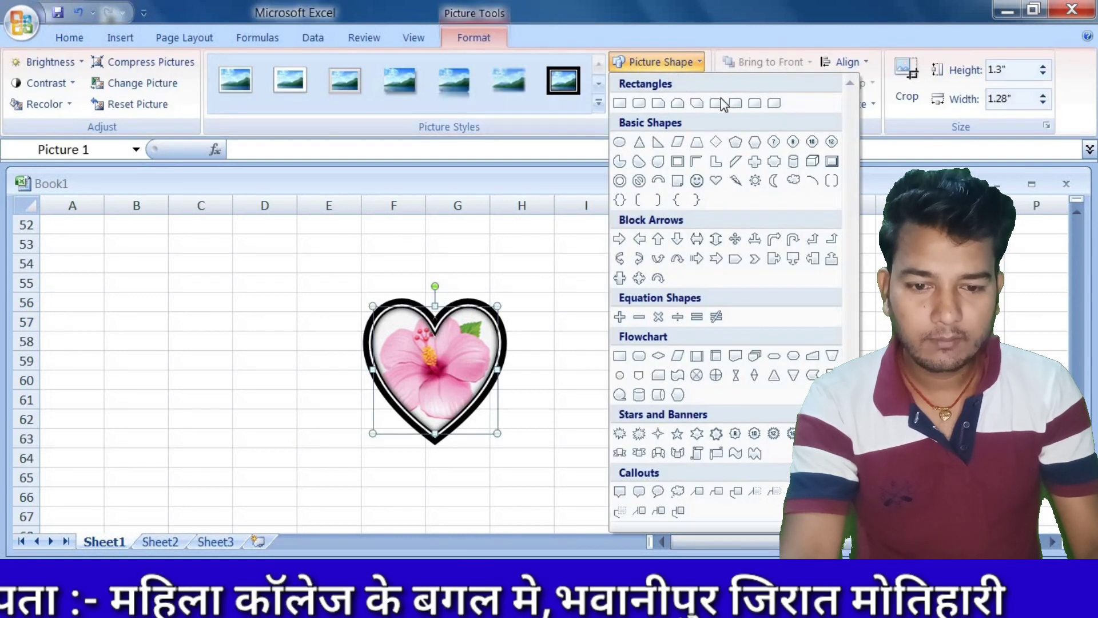
{"action": "left_click", "coordinate": [756, 163]}
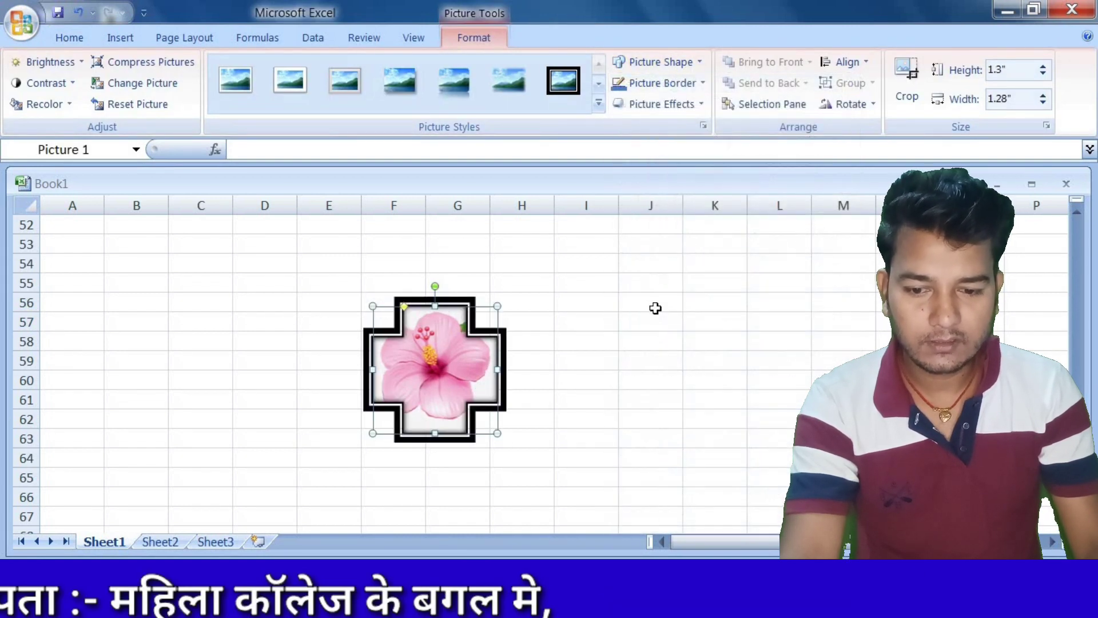
{"action": "left_click", "coordinate": [654, 305]}
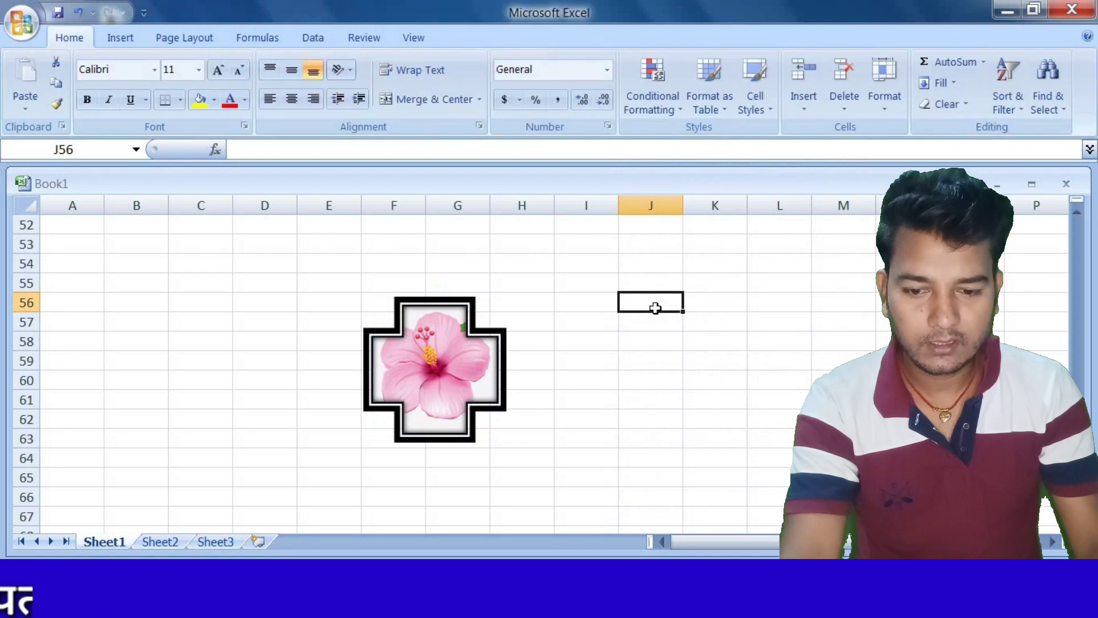
{"action": "double_click", "coordinate": [430, 378]}
Step: Reshape the hibiscus picture into a sun and view it deselected
{"action": "left_click", "coordinate": [636, 61]}
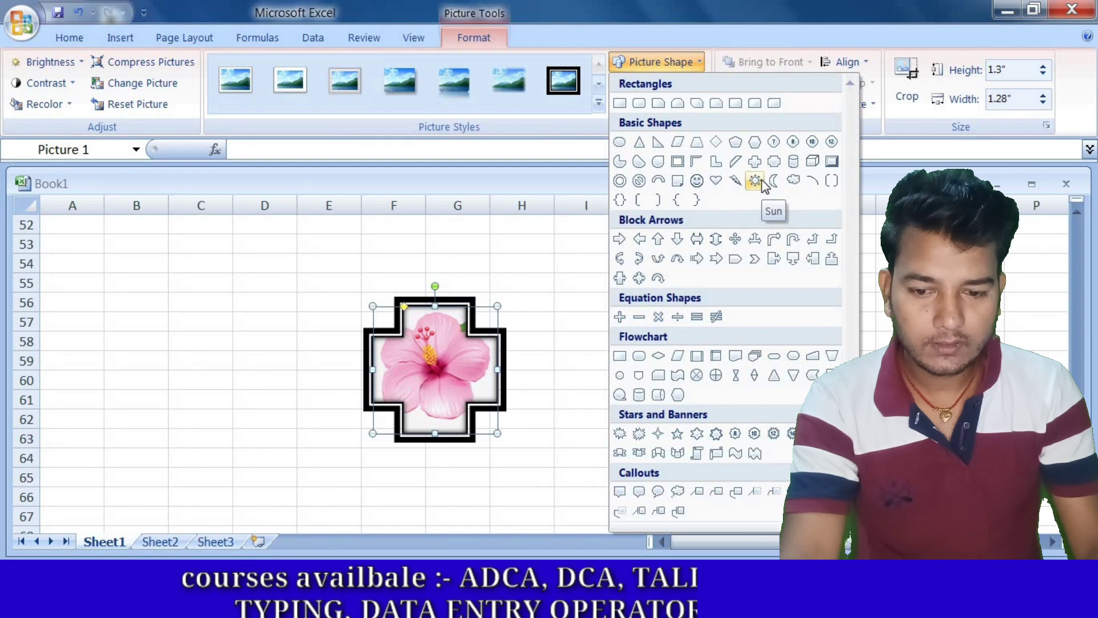
{"action": "left_click", "coordinate": [761, 180]}
{"action": "left_click", "coordinate": [676, 320]}
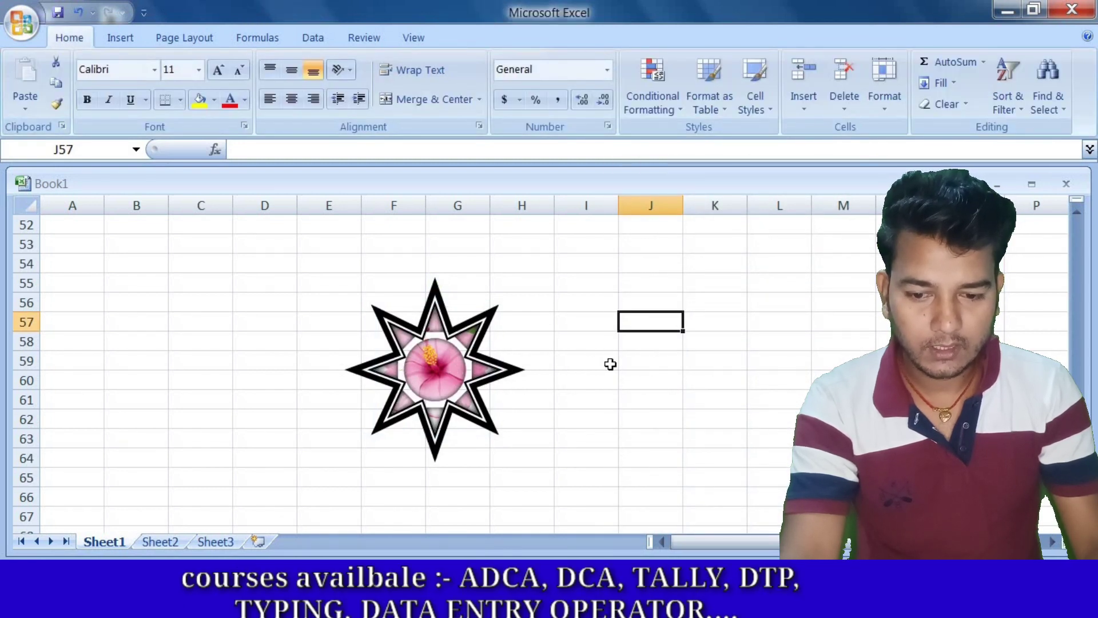
{"action": "left_click", "coordinate": [445, 384]}
Step: Try Explosion 2 and callout shapes, then clip the picture to a rounded rectangle
{"action": "left_click", "coordinate": [663, 63]}
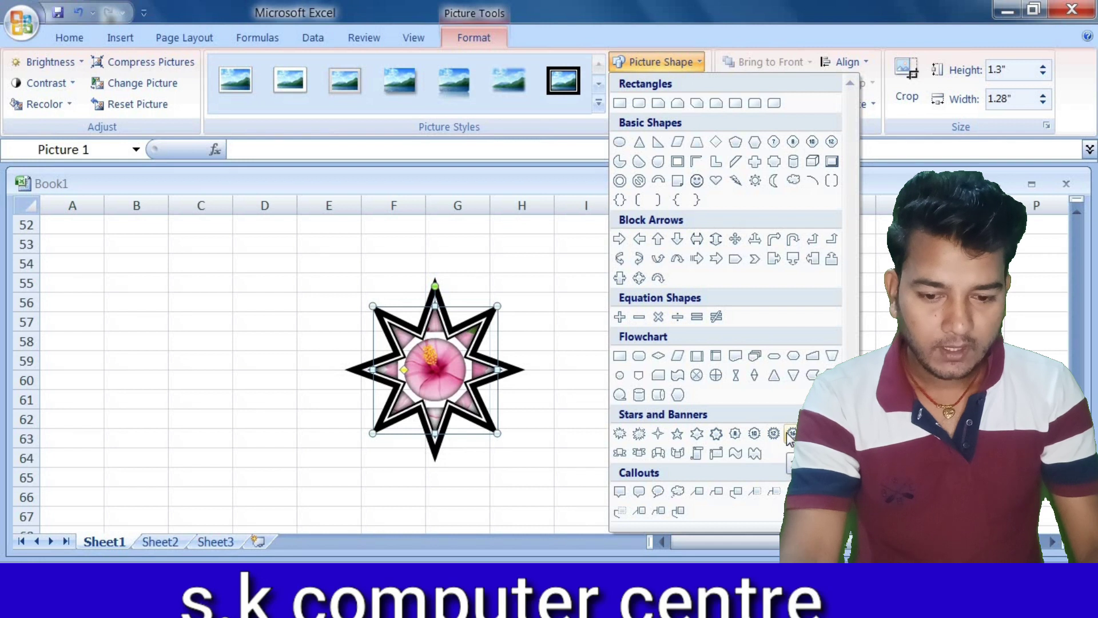
{"action": "left_click", "coordinate": [643, 440]}
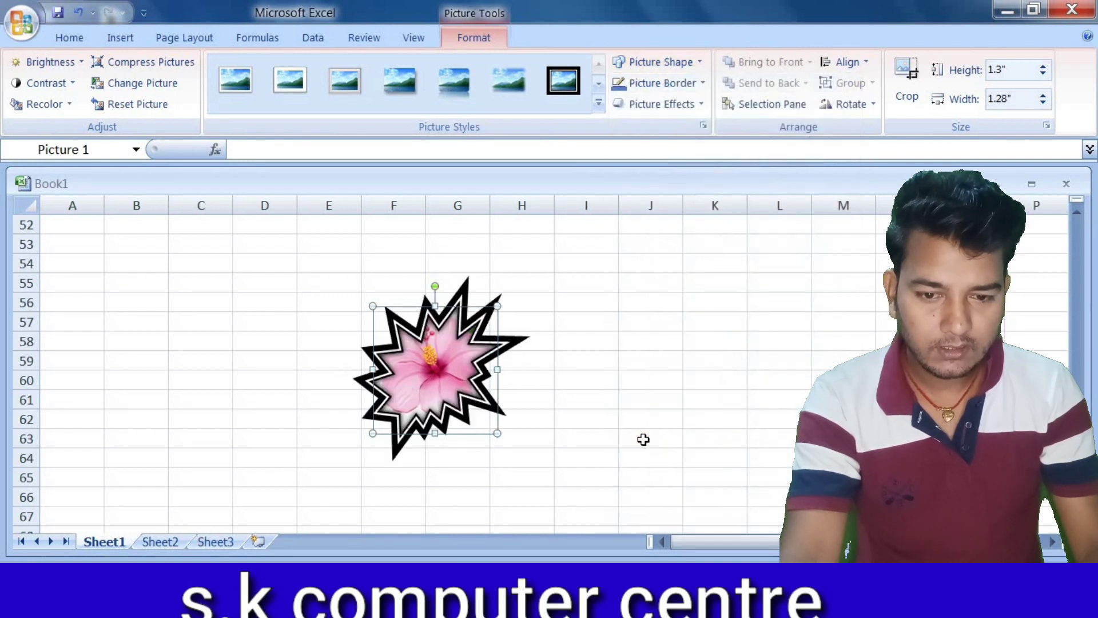
{"action": "left_click", "coordinate": [660, 62]}
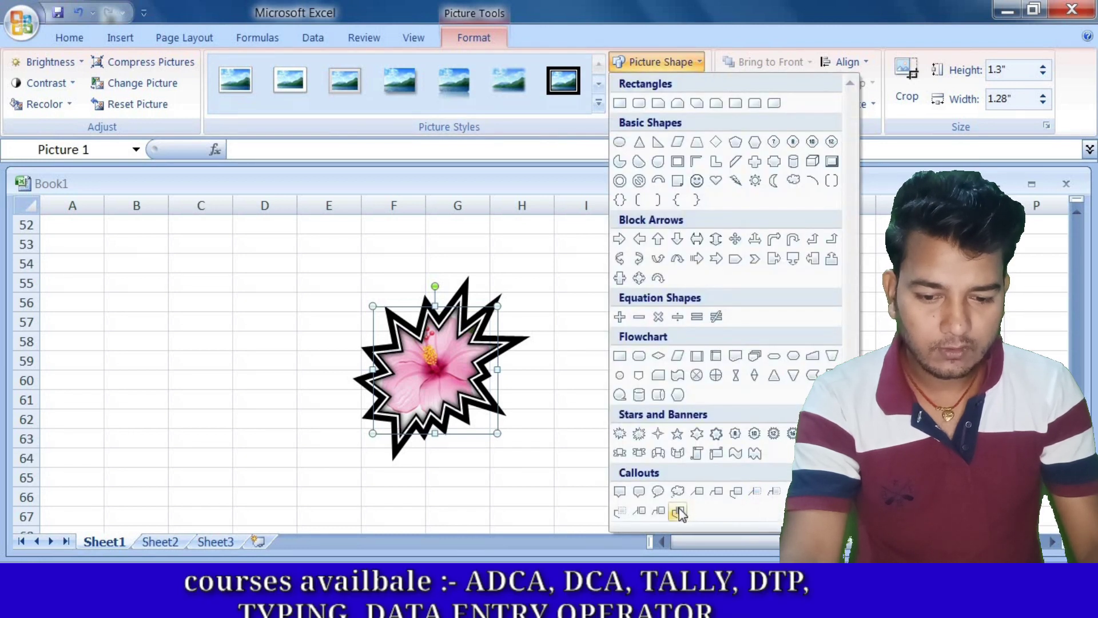
{"action": "left_click", "coordinate": [658, 513]}
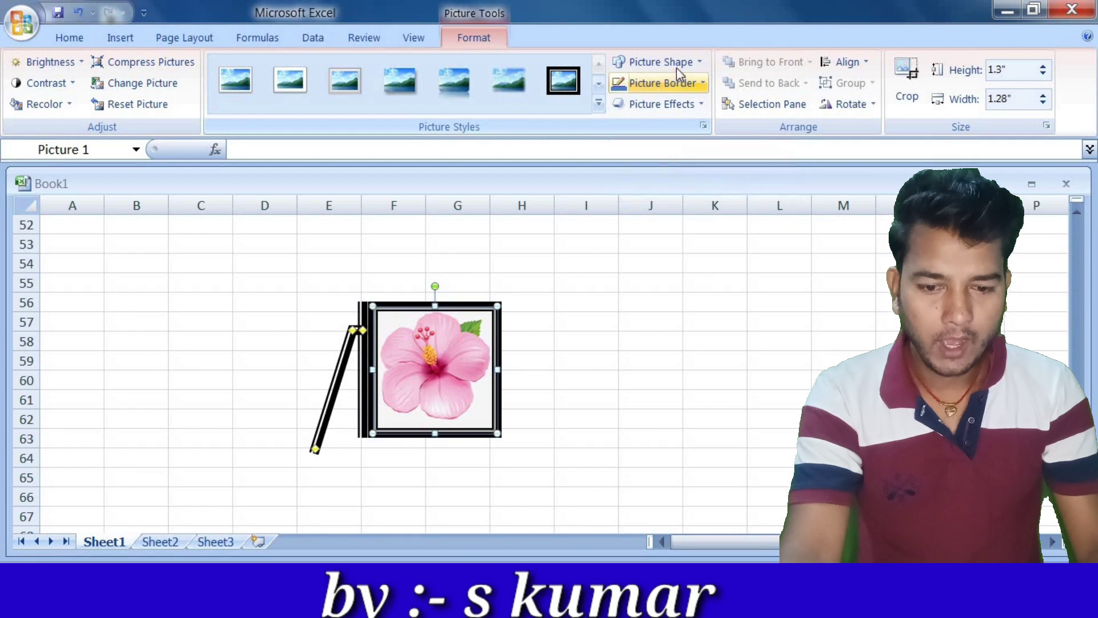
{"action": "left_click", "coordinate": [658, 61]}
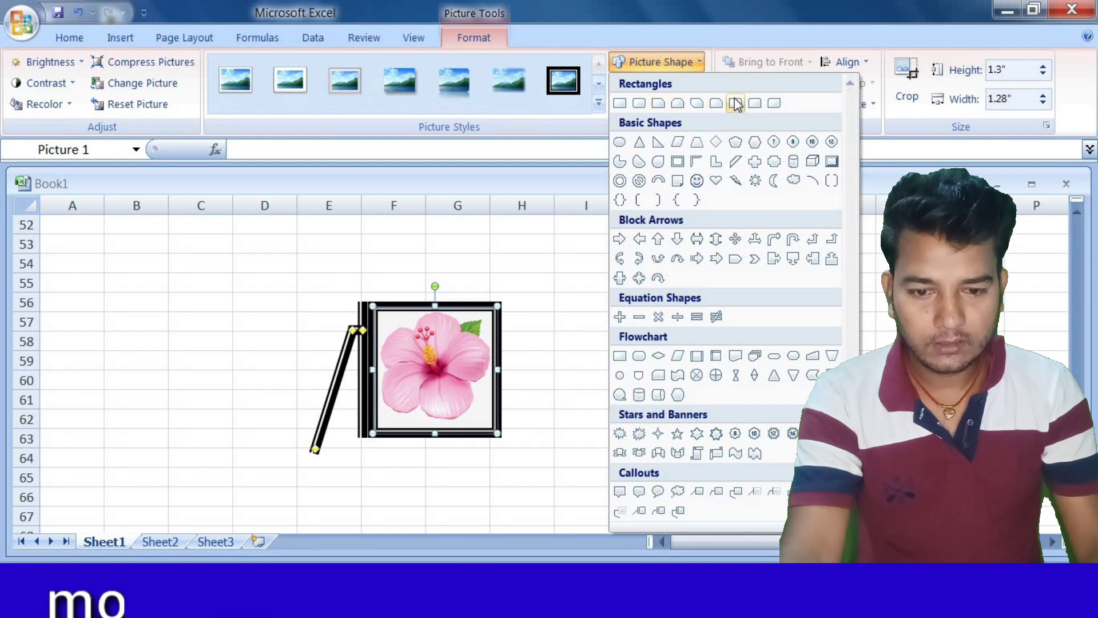
{"action": "left_click", "coordinate": [634, 105]}
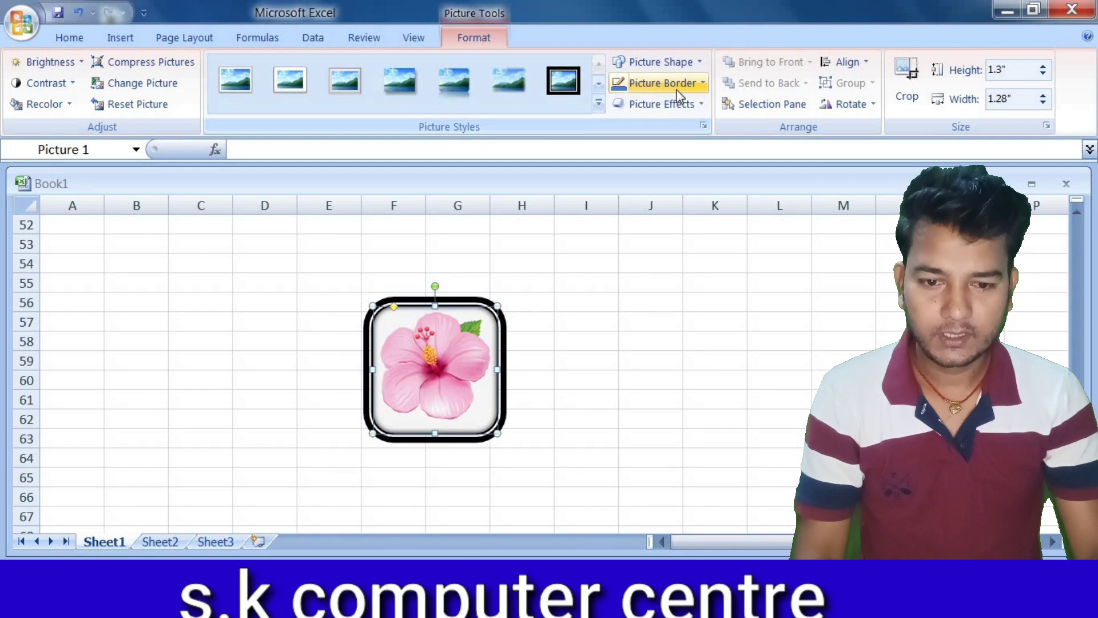
{"action": "left_click", "coordinate": [679, 91]}
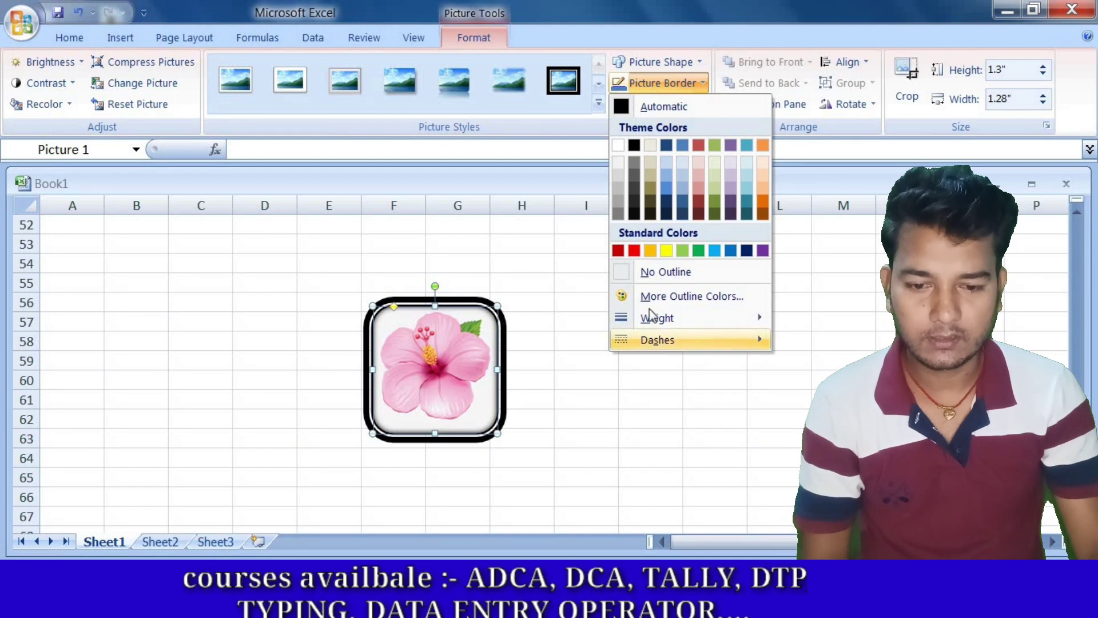
Step: Set the picture border to Red from Standard Colors
{"action": "left_click", "coordinate": [630, 254]}
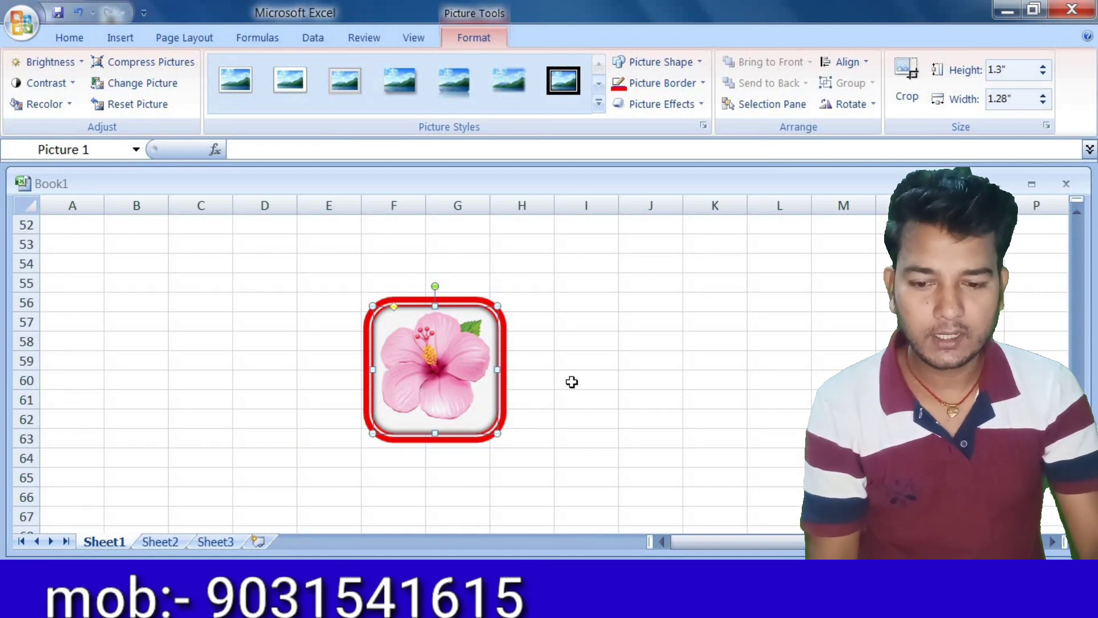
{"action": "left_click", "coordinate": [681, 84]}
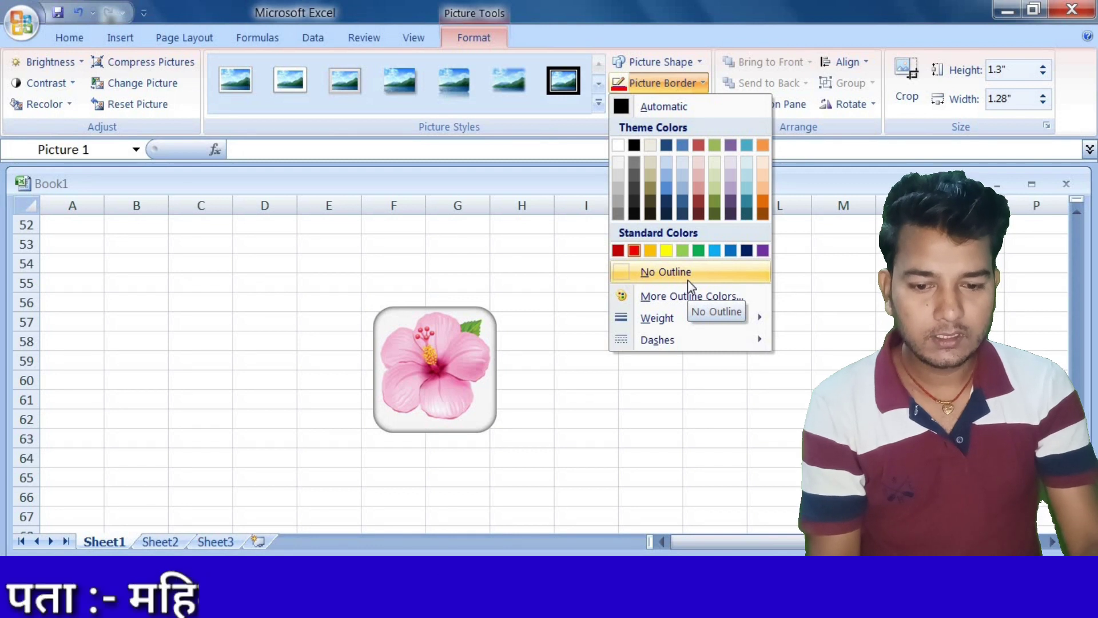
Step: Change the border to magenta using More Outline Colors
{"action": "left_click", "coordinate": [684, 301]}
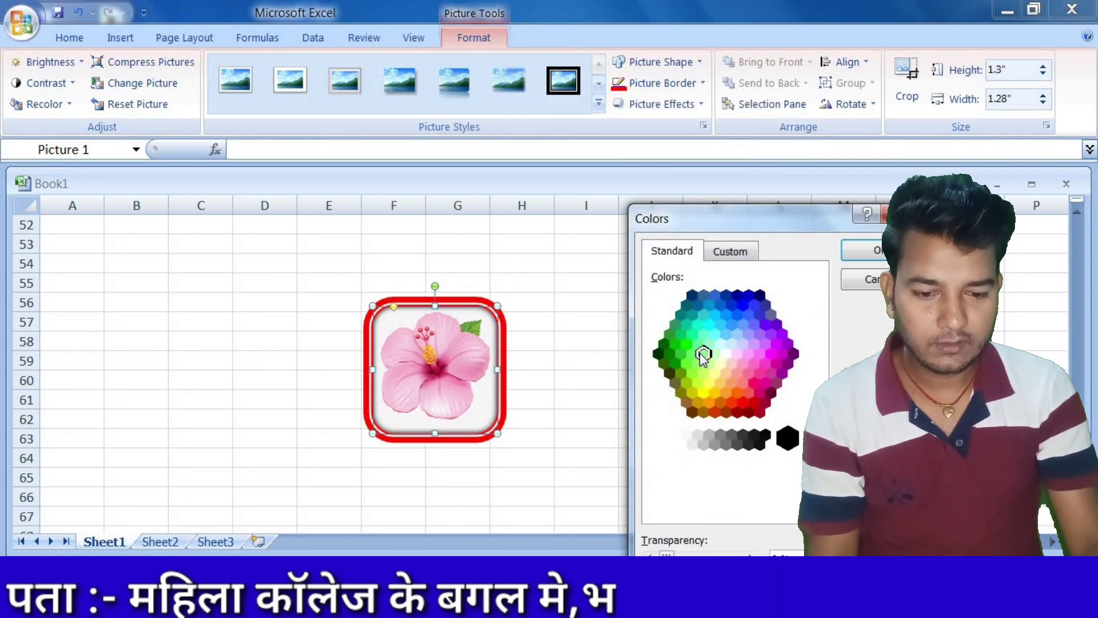
{"action": "left_click", "coordinate": [749, 335]}
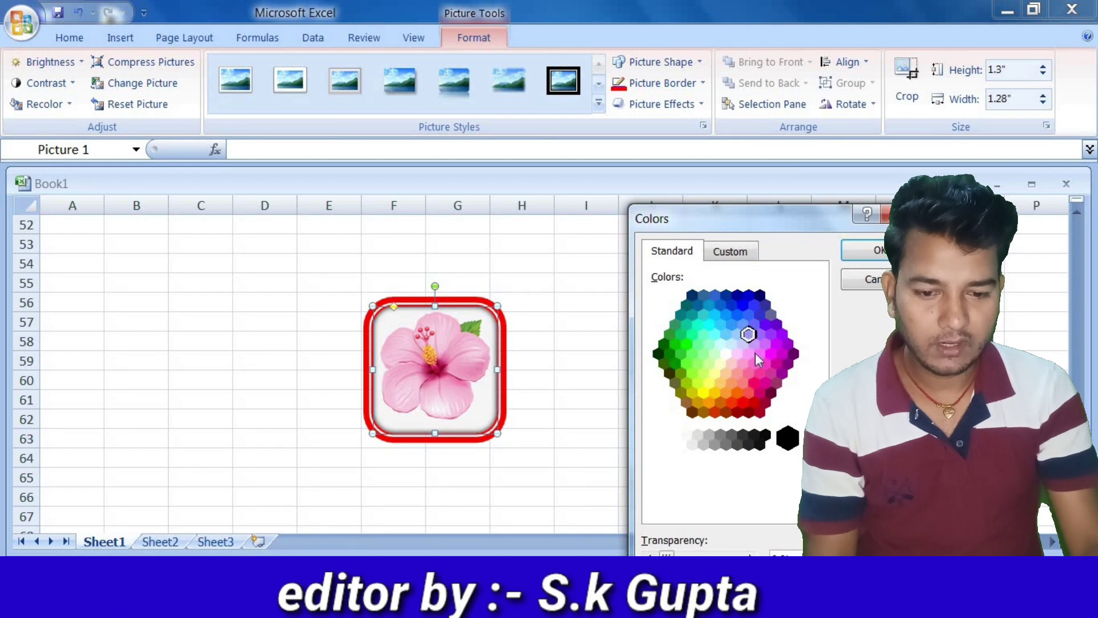
{"action": "left_click", "coordinate": [770, 355]}
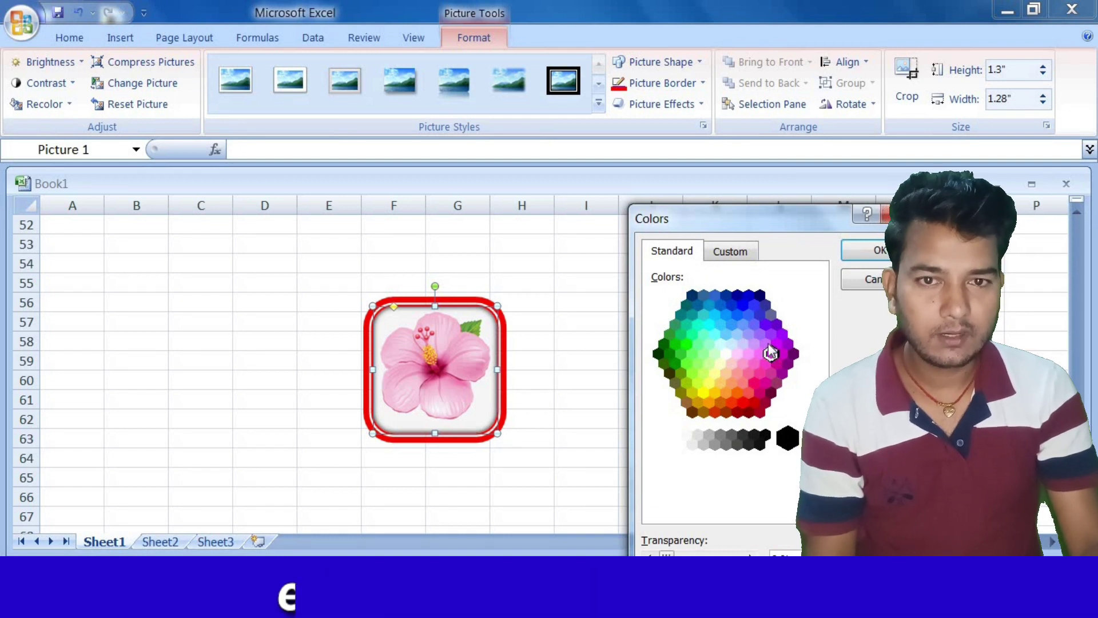
{"action": "left_click", "coordinate": [866, 252]}
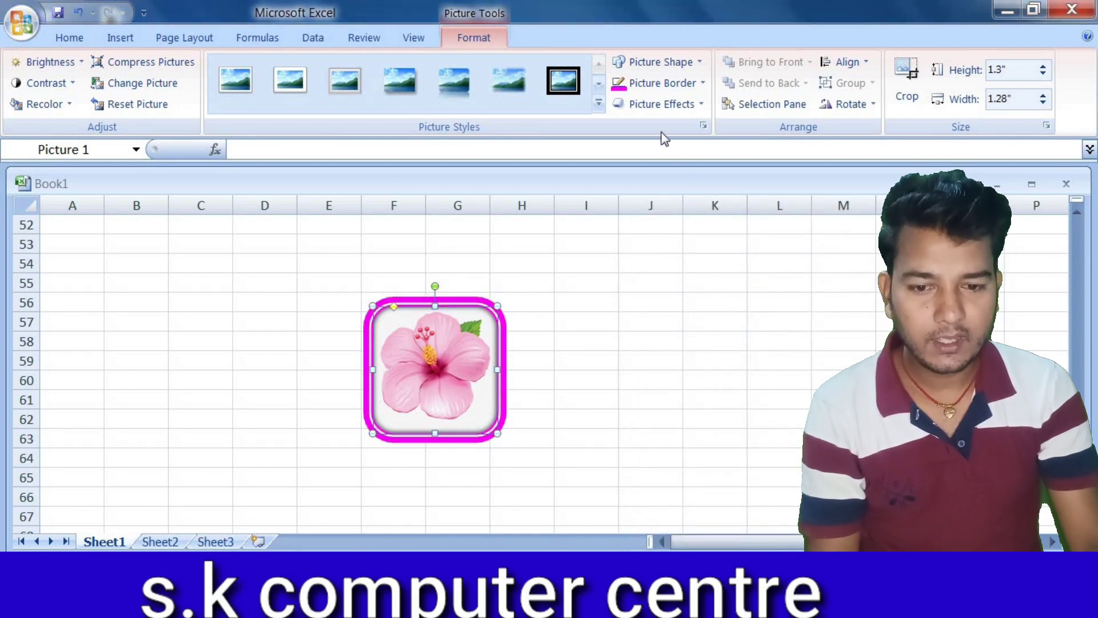
Step: Change the border colour to yellow through More Outline Colors
{"action": "left_click", "coordinate": [641, 84]}
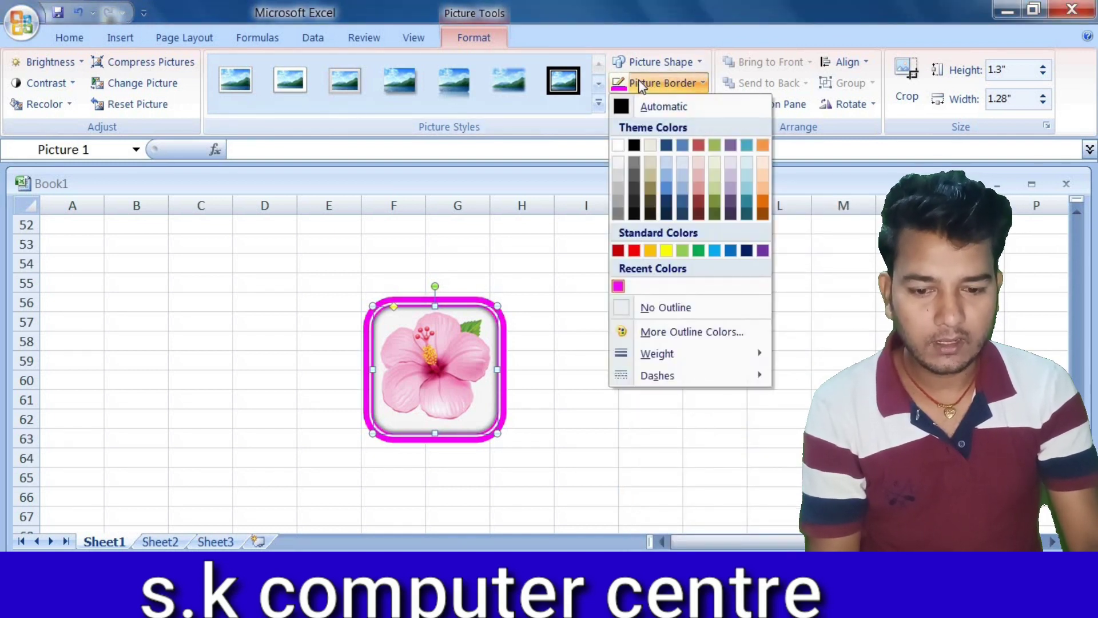
{"action": "left_click", "coordinate": [667, 332]}
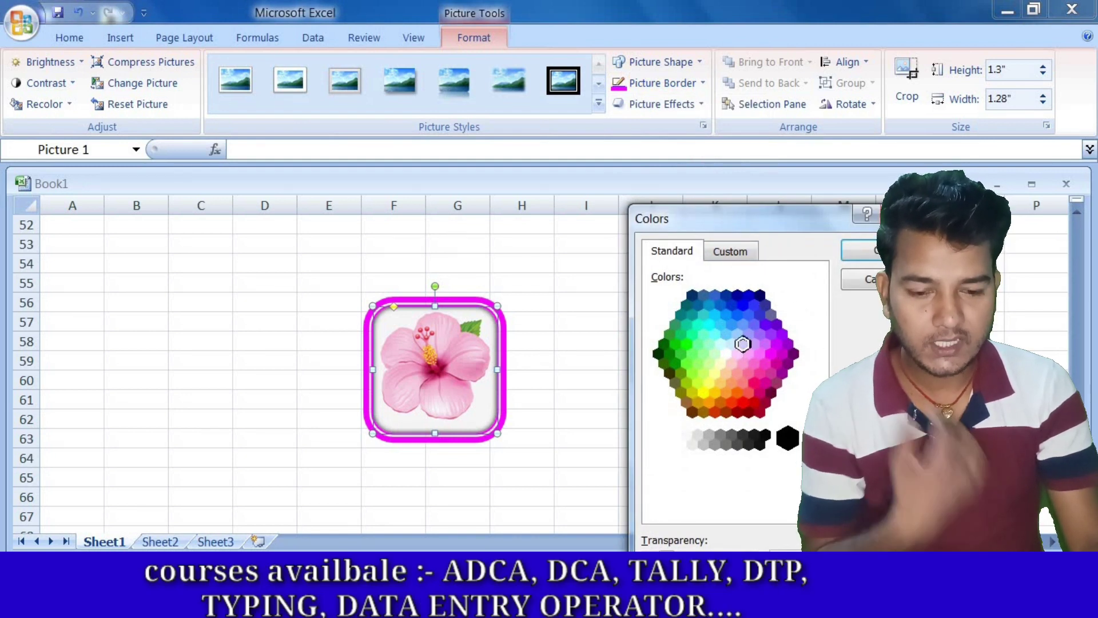
{"action": "left_click", "coordinate": [701, 393]}
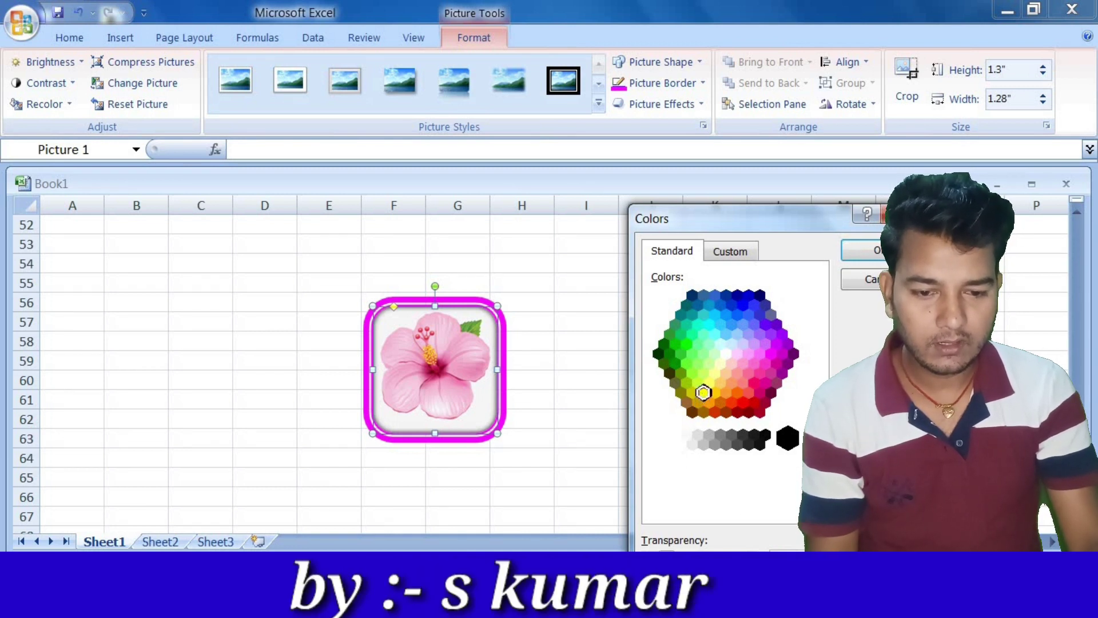
{"action": "left_click", "coordinate": [868, 257]}
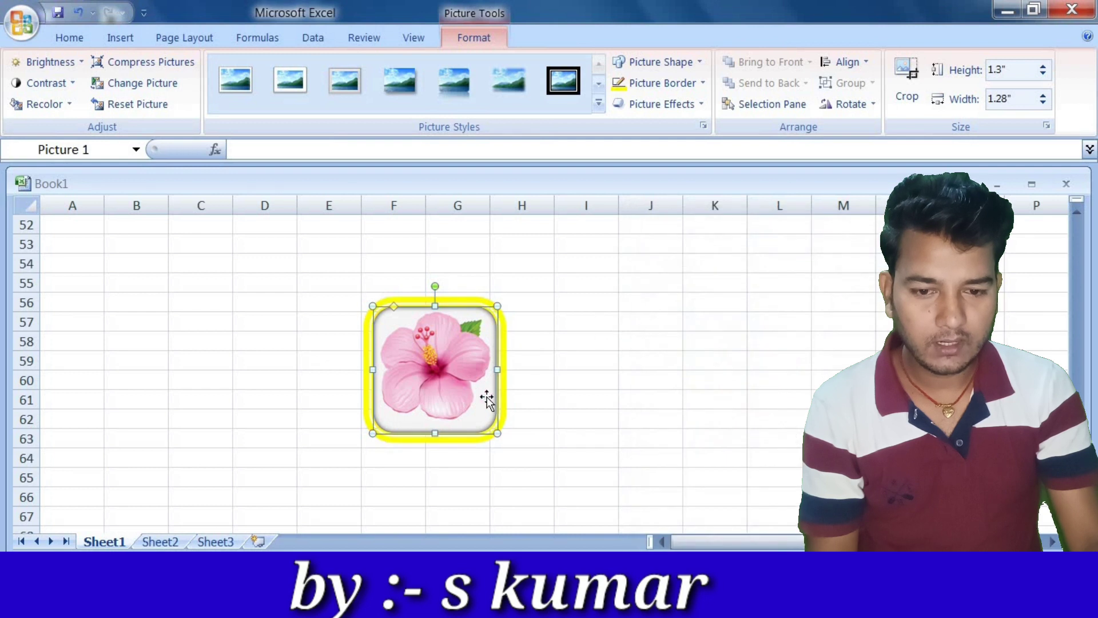
Step: Reopen More Outline Colors and preview cyan-green and dark blue-violet
{"action": "left_click", "coordinate": [685, 87]}
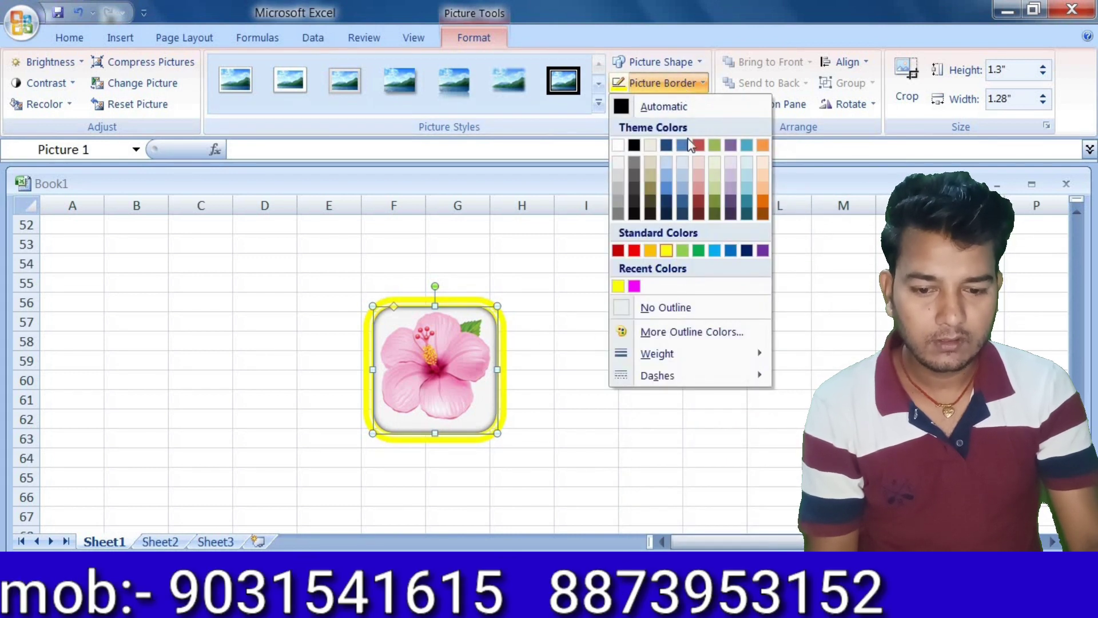
{"action": "left_click", "coordinate": [688, 333]}
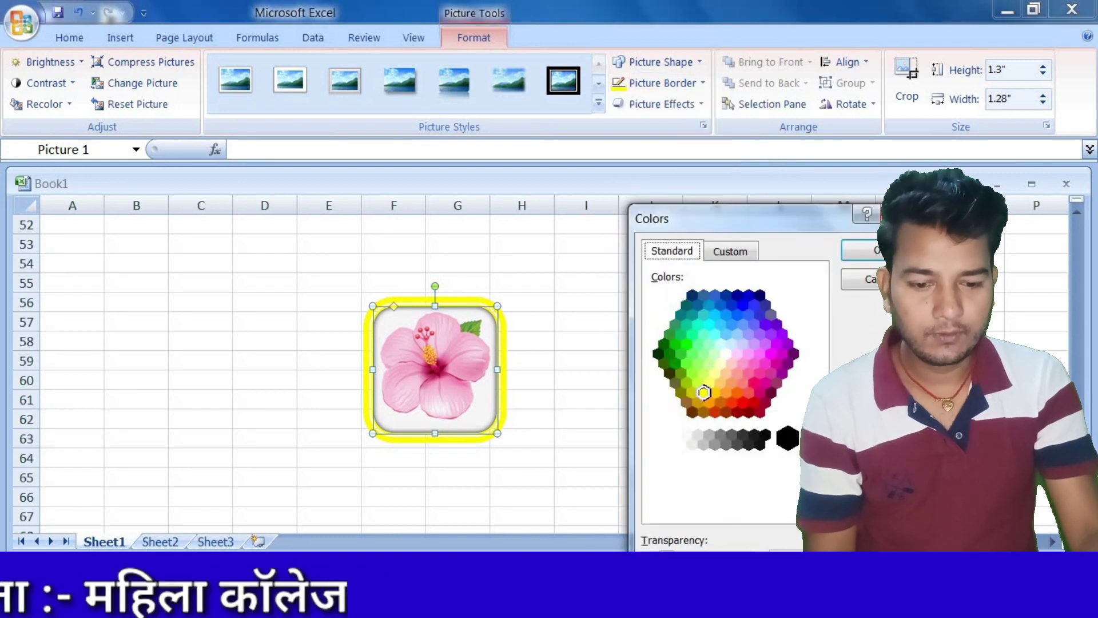
{"action": "left_click", "coordinate": [697, 324]}
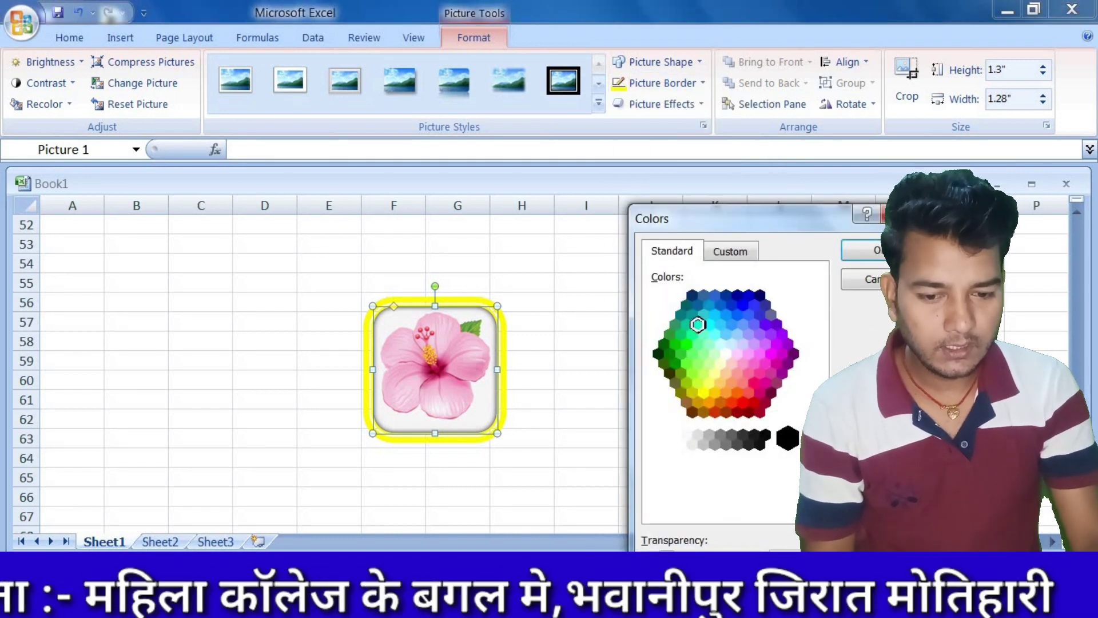
{"action": "left_click", "coordinate": [765, 305]}
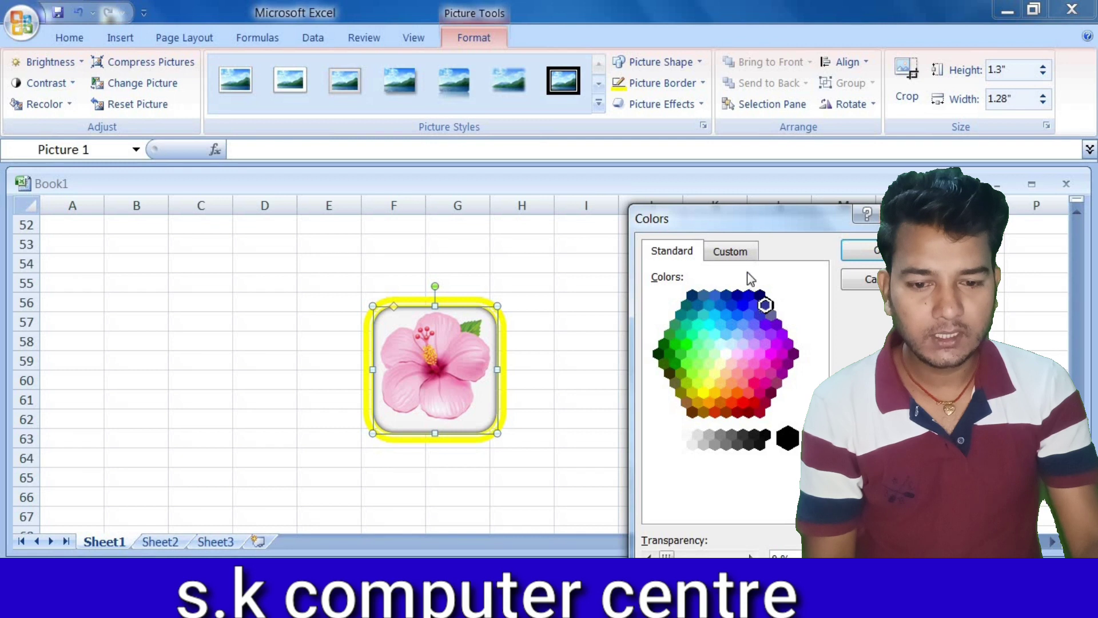
Step: Mix a custom red (RGB 255, 1, 1) on the Custom tab and apply it
{"action": "left_click", "coordinate": [735, 253]}
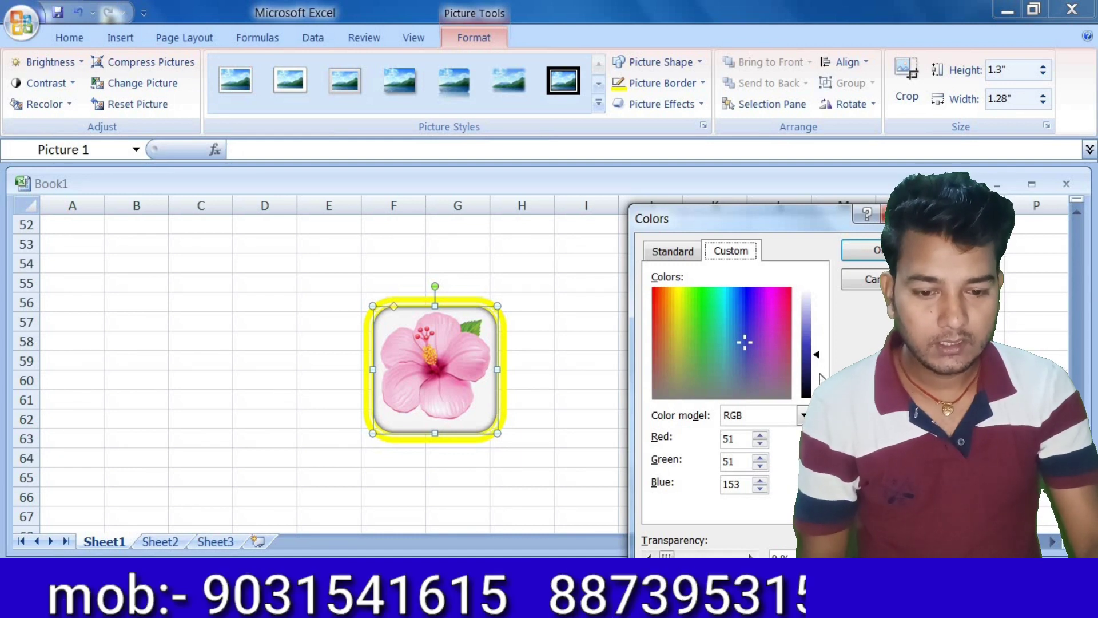
{"action": "mouse_move", "coordinate": [818, 356]}
{"action": "left_mouse_down"}
{"action": "mouse_move", "coordinate": [812, 301]}
{"action": "mouse_move", "coordinate": [821, 335]}
{"action": "left_mouse_up"}
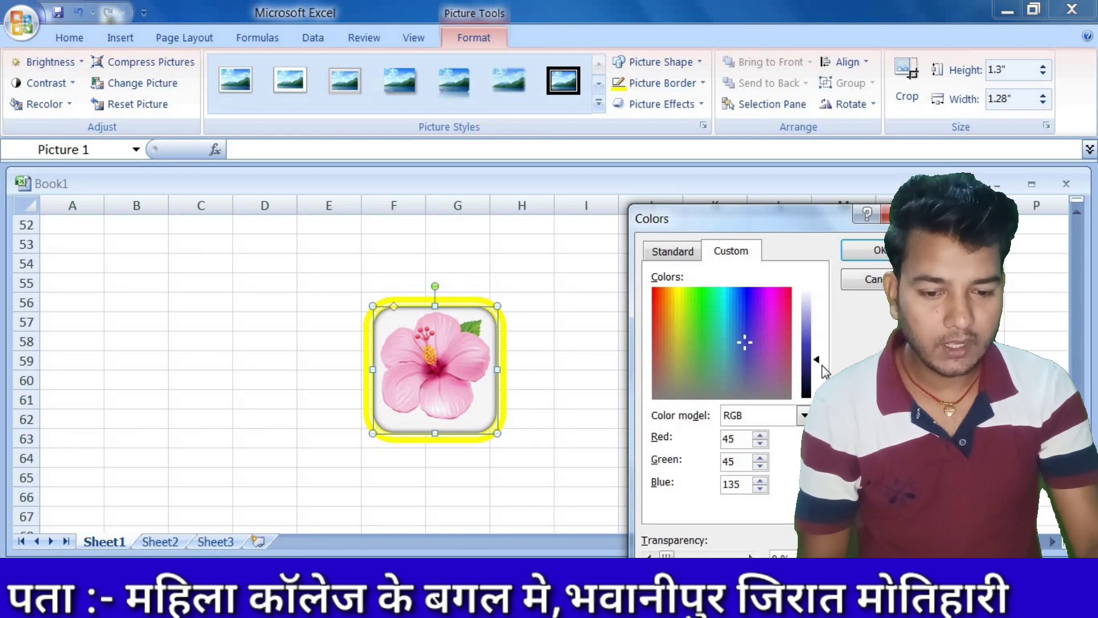
{"action": "left_click_drag", "start_coordinate": [823, 379], "coordinate": [807, 387]}
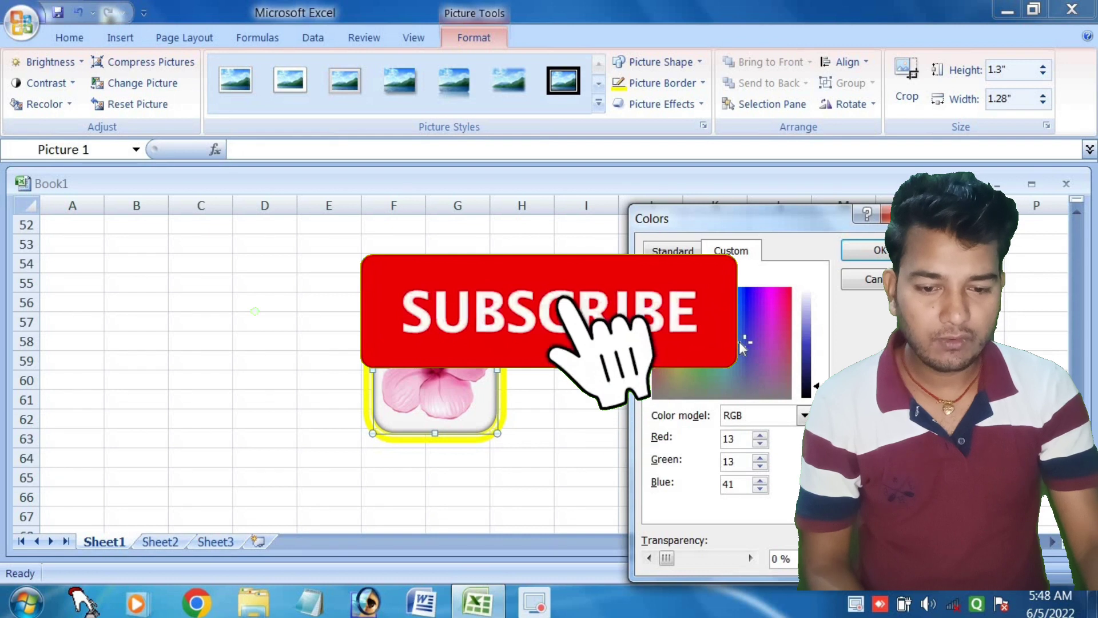
{"action": "left_click", "coordinate": [784, 290]}
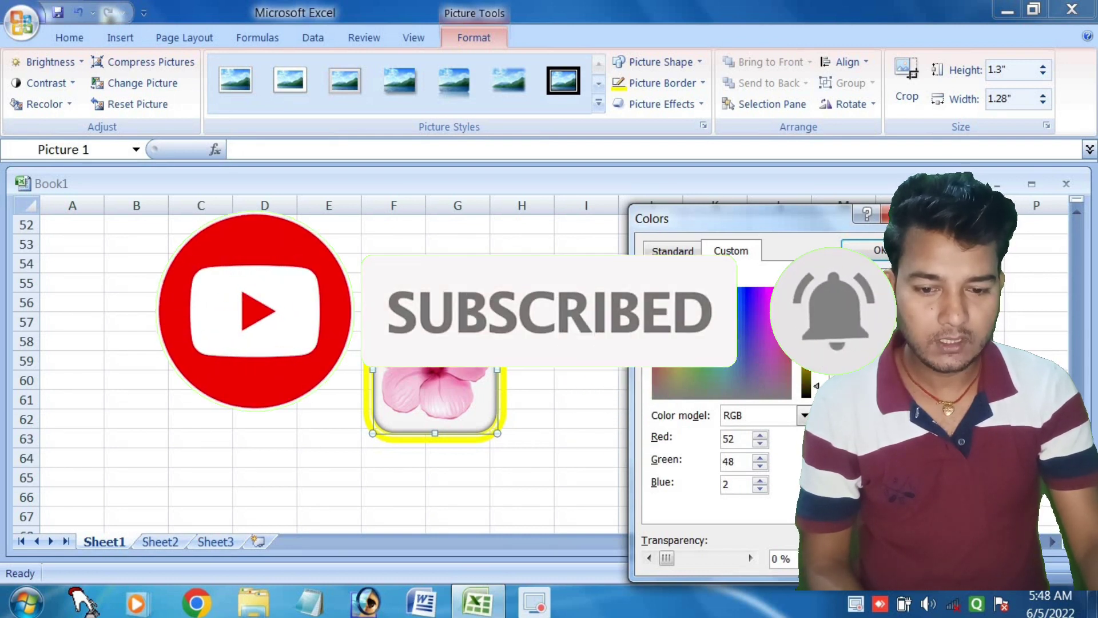
{"action": "left_click", "coordinate": [653, 287]}
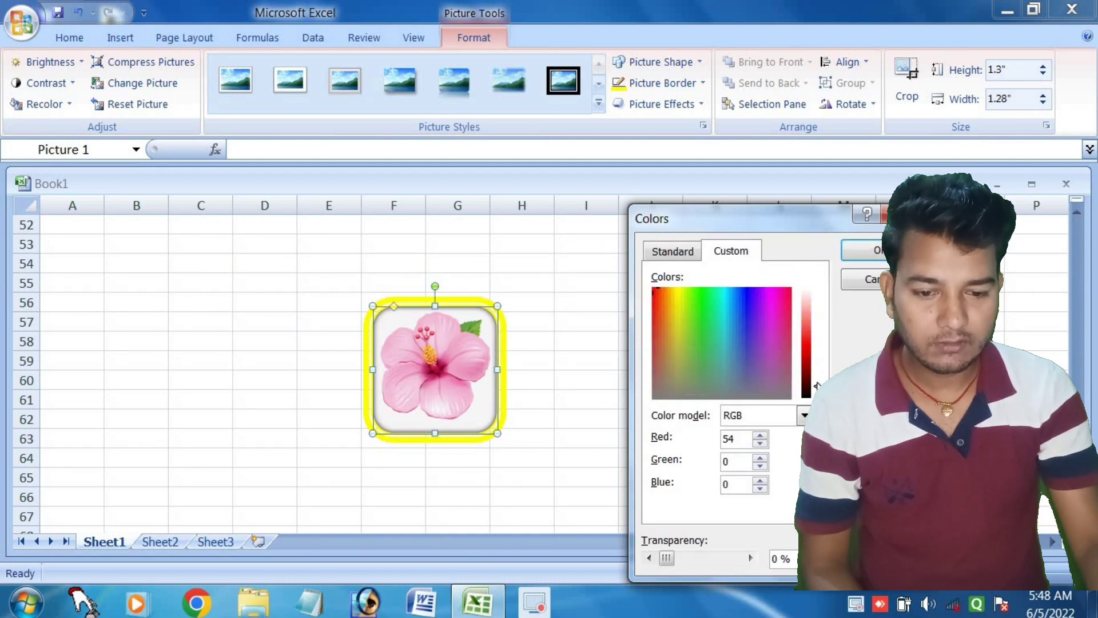
{"action": "left_click_drag", "start_coordinate": [817, 385], "coordinate": [812, 330]}
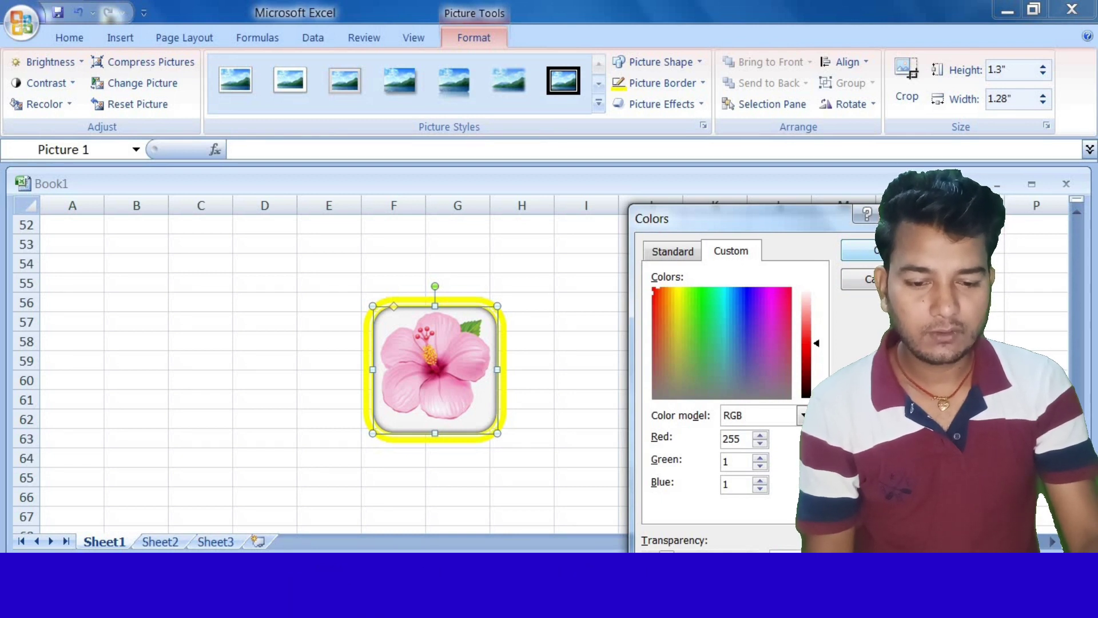
{"action": "key", "text": "Return"}
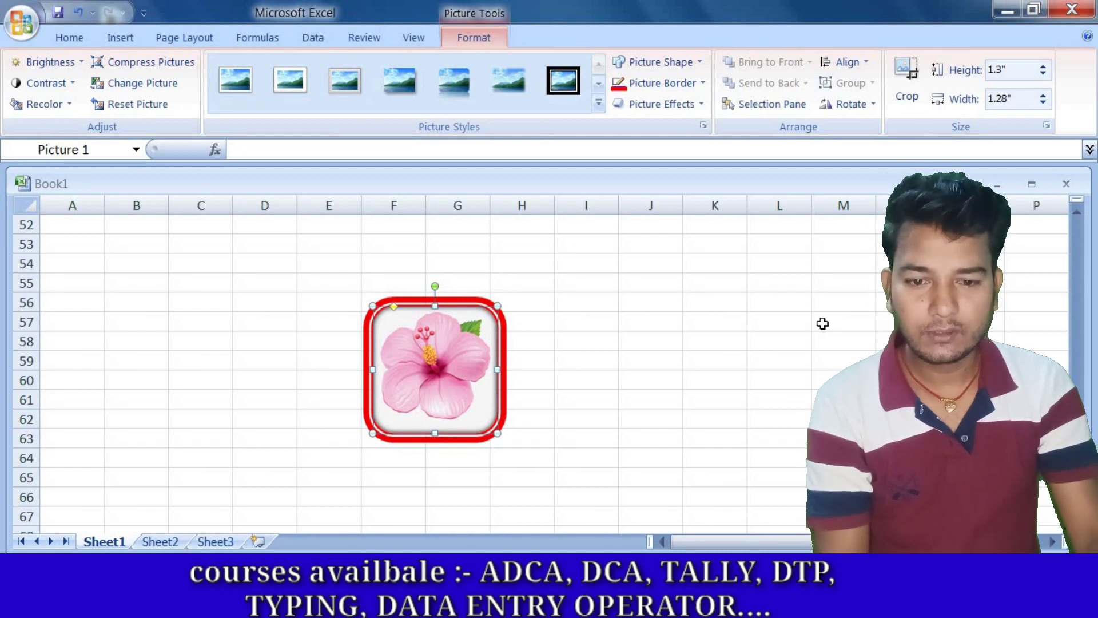
Step: Open the border's line settings and set Compound type to a single line
{"action": "left_click", "coordinate": [689, 89]}
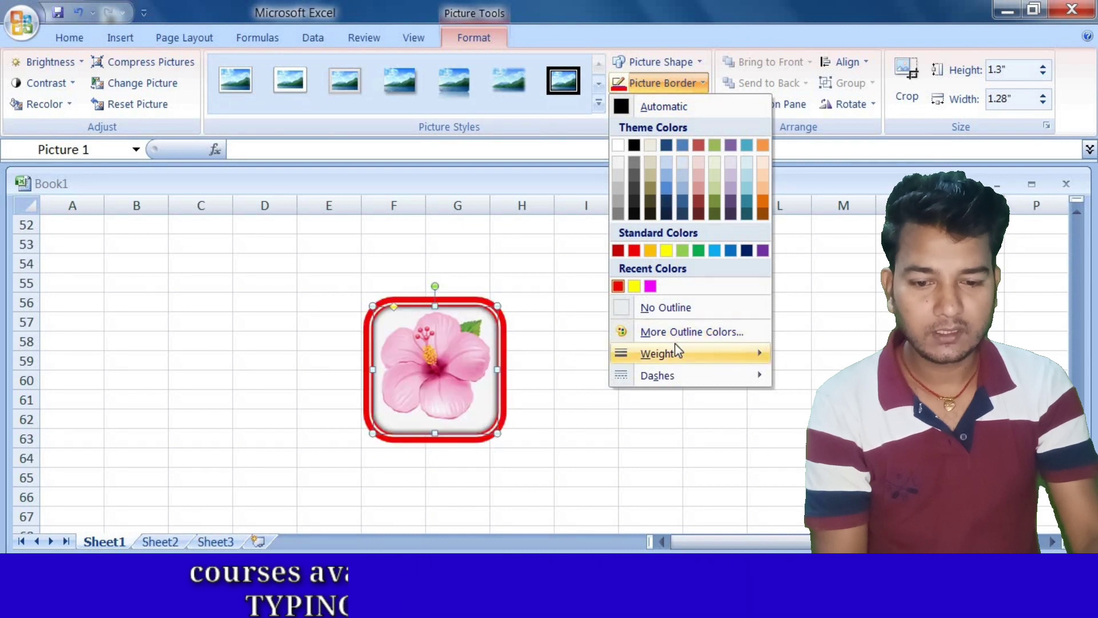
{"action": "mouse_move", "coordinate": [657, 354]}
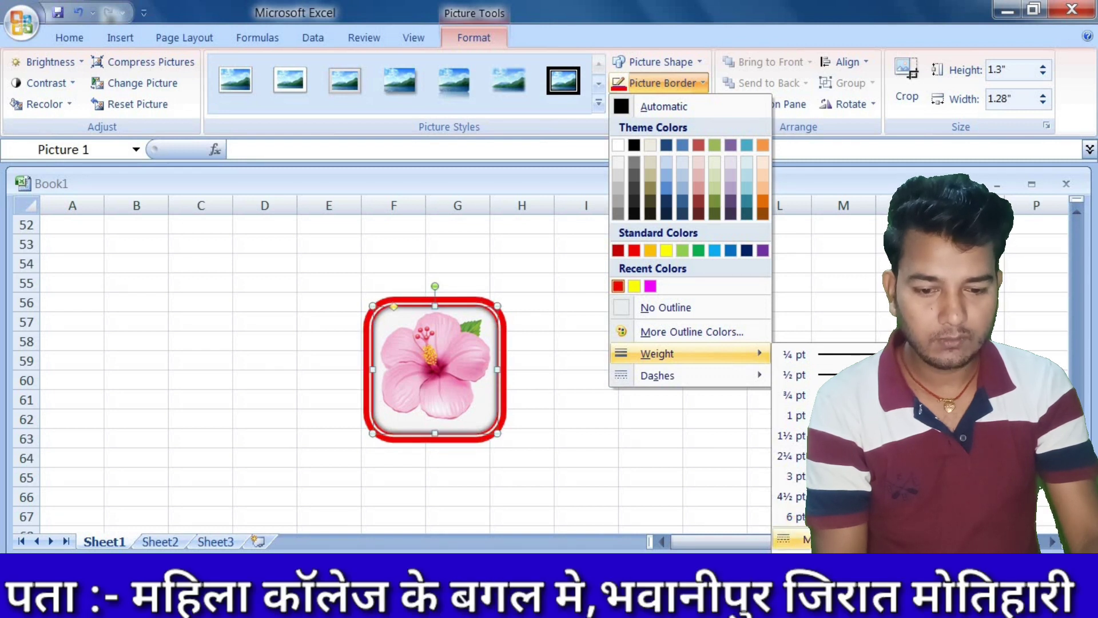
{"action": "left_click", "coordinate": [795, 539]}
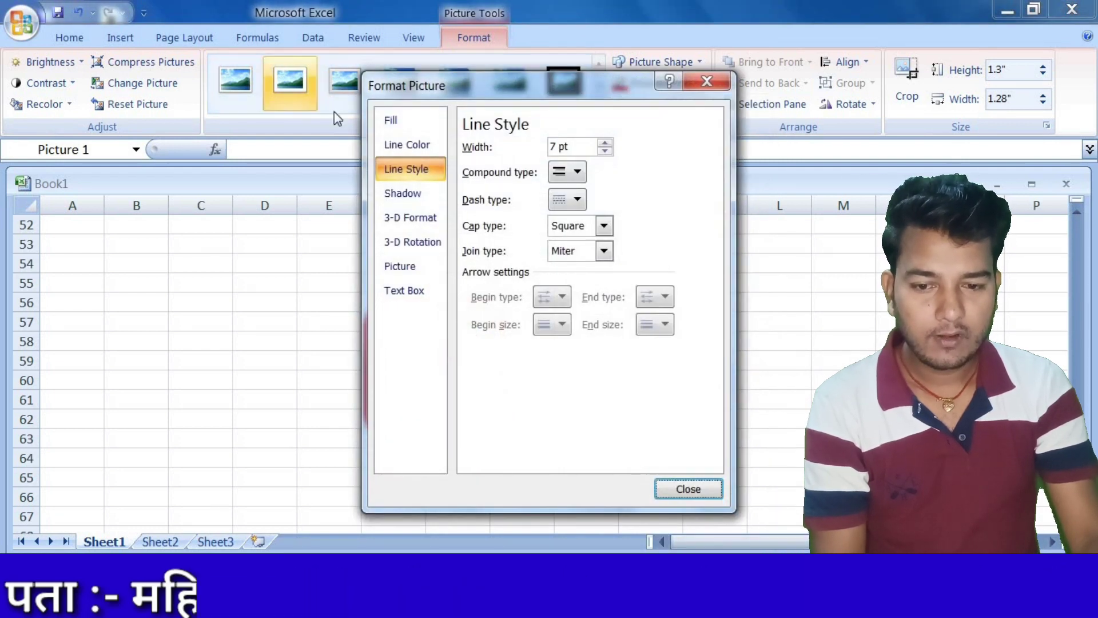
{"action": "left_click_drag", "start_coordinate": [584, 89], "coordinate": [867, 145]}
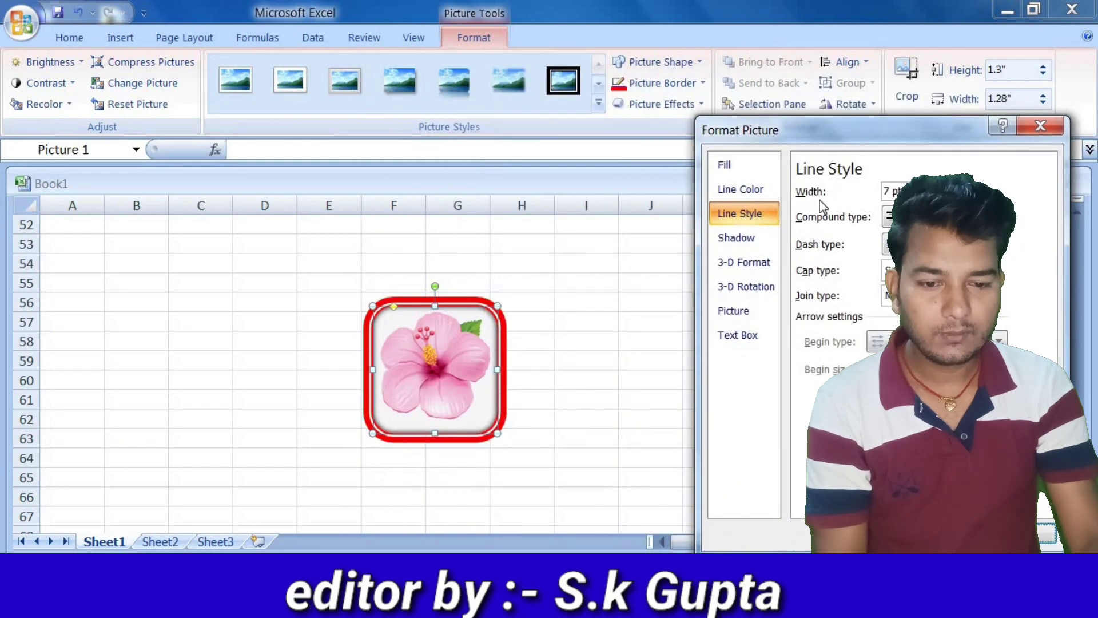
{"action": "left_click", "coordinate": [893, 217]}
{"action": "left_click", "coordinate": [891, 239]}
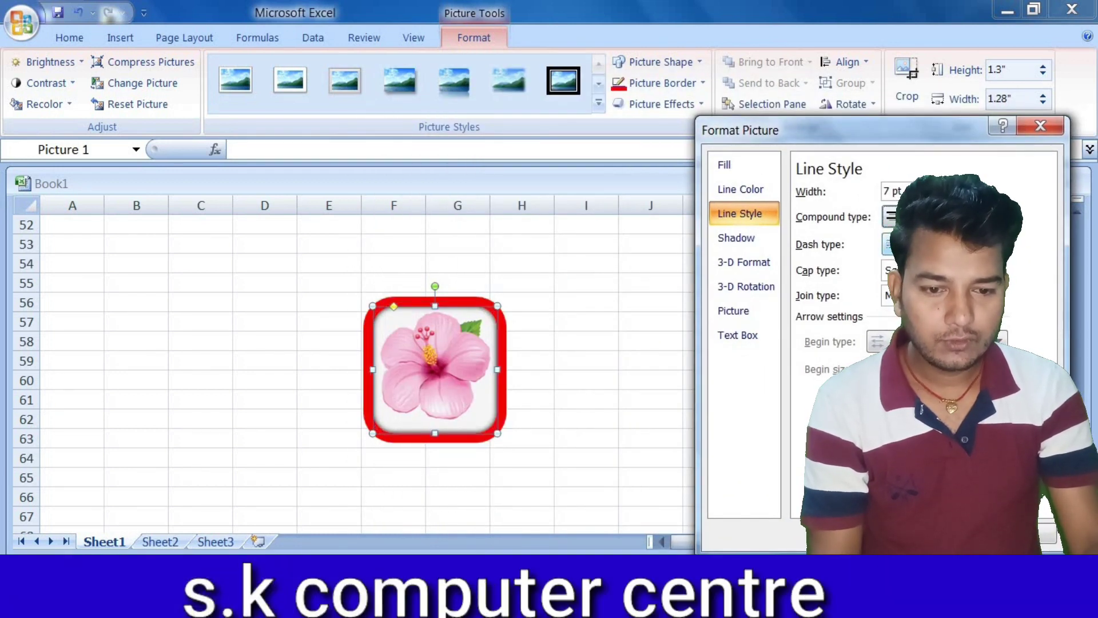
Step: Raise the red border width to 31.5 pt and check it deselected
{"action": "left_click", "coordinate": [928, 187]}
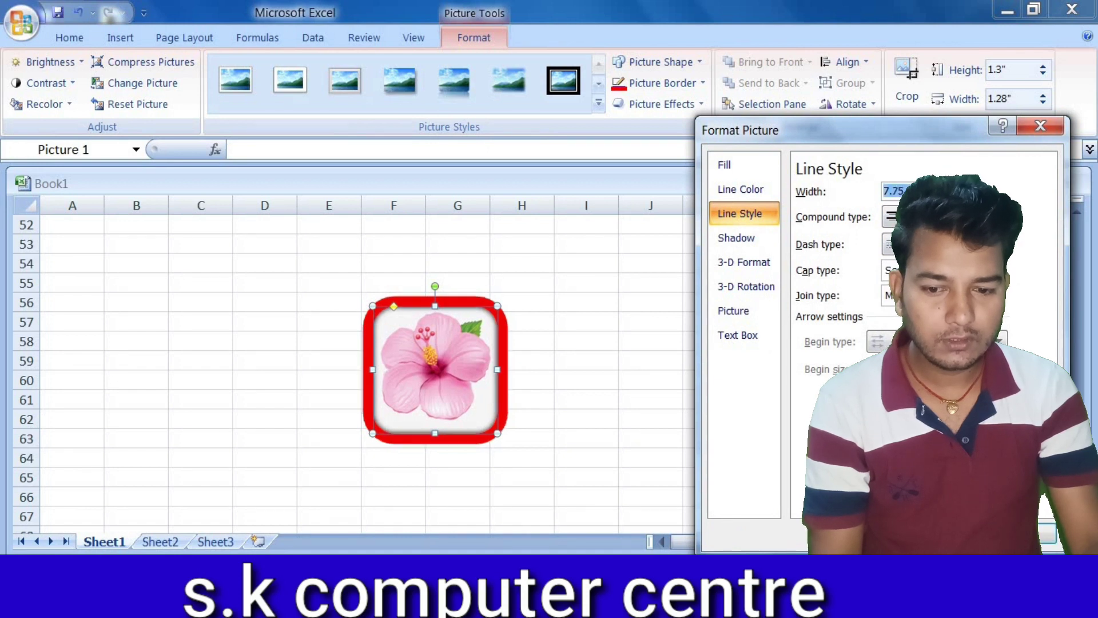
{"action": "left_click", "coordinate": [928, 187]}
{"action": "left_click", "coordinate": [928, 186]}
{"action": "left_click", "coordinate": [928, 186]}
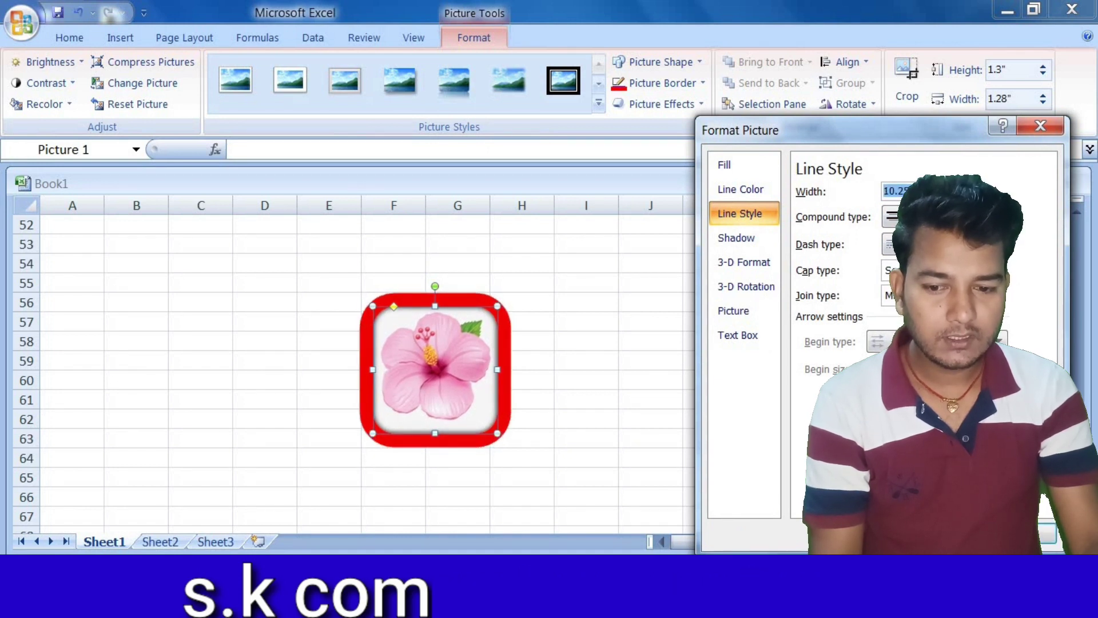
{"action": "left_click", "coordinate": [928, 186]}
{"action": "left_click", "coordinate": [928, 187]}
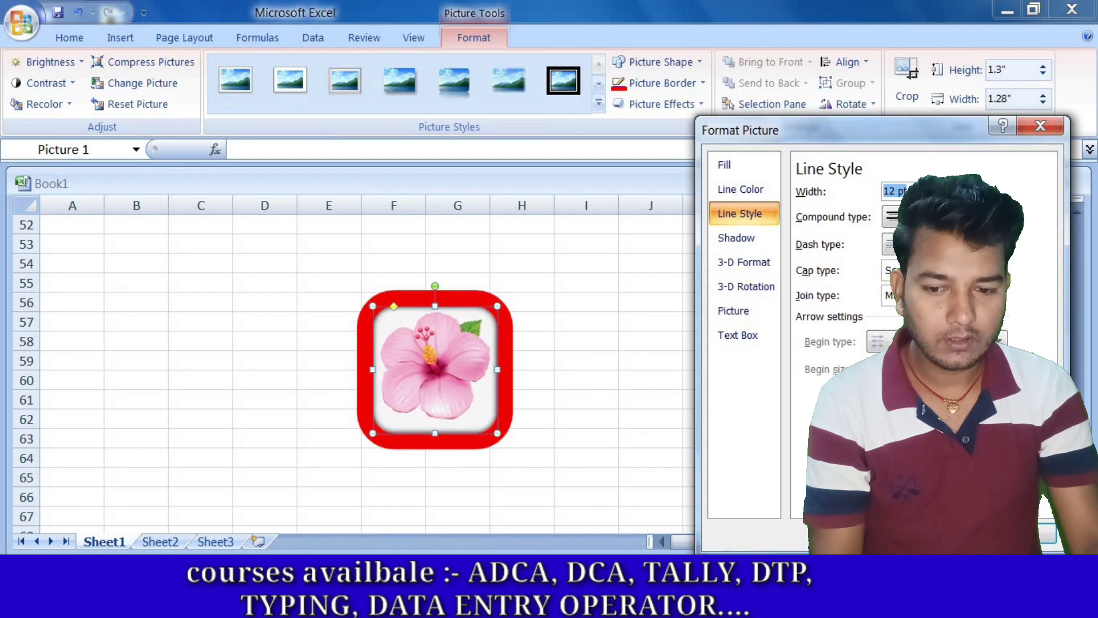
{"action": "left_click", "coordinate": [928, 187]}
{"action": "left_click", "coordinate": [928, 186]}
{"action": "left_click", "coordinate": [928, 186]}
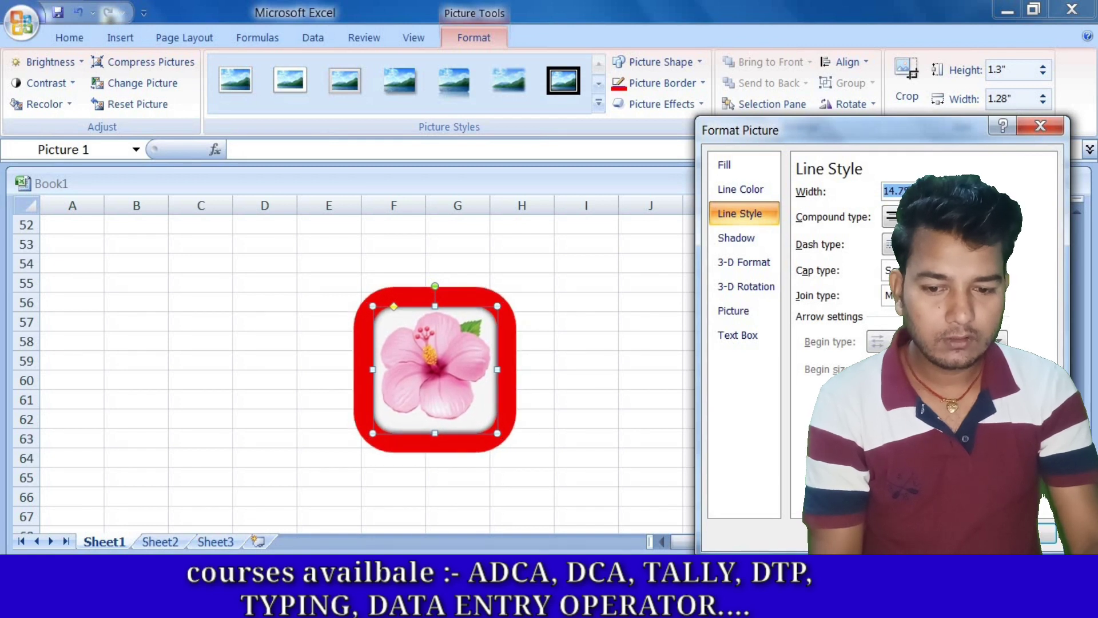
{"action": "left_click", "coordinate": [928, 187]}
{"action": "left_click", "coordinate": [929, 187]}
{"action": "left_click", "coordinate": [928, 186]}
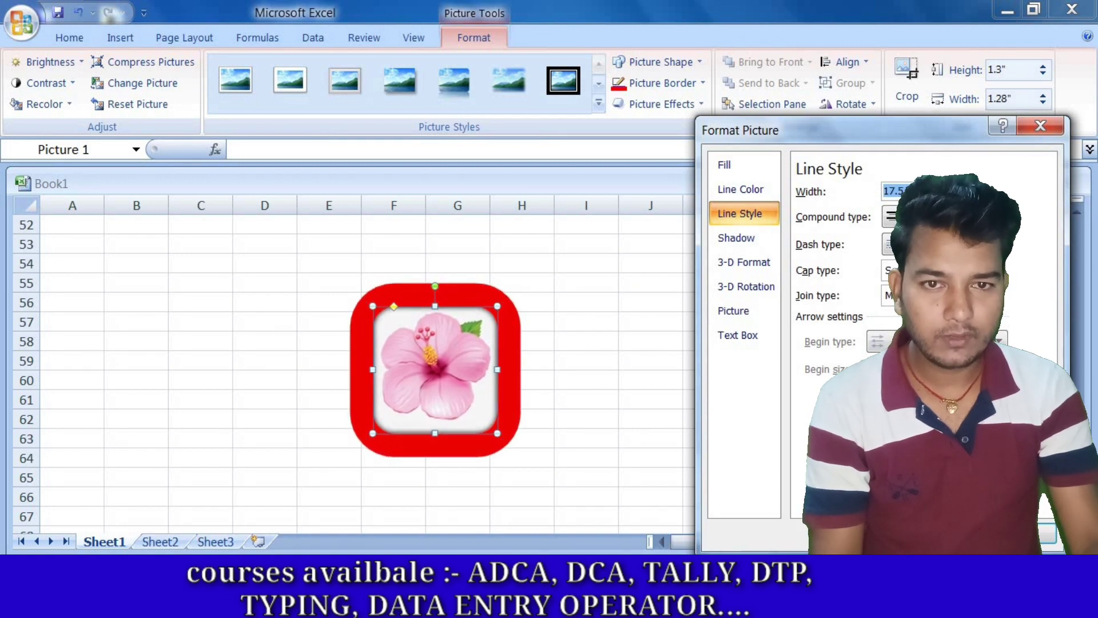
{"action": "left_click", "coordinate": [928, 186]}
{"action": "left_click", "coordinate": [929, 187]}
{"action": "left_click", "coordinate": [928, 186]}
{"action": "left_click", "coordinate": [928, 187]}
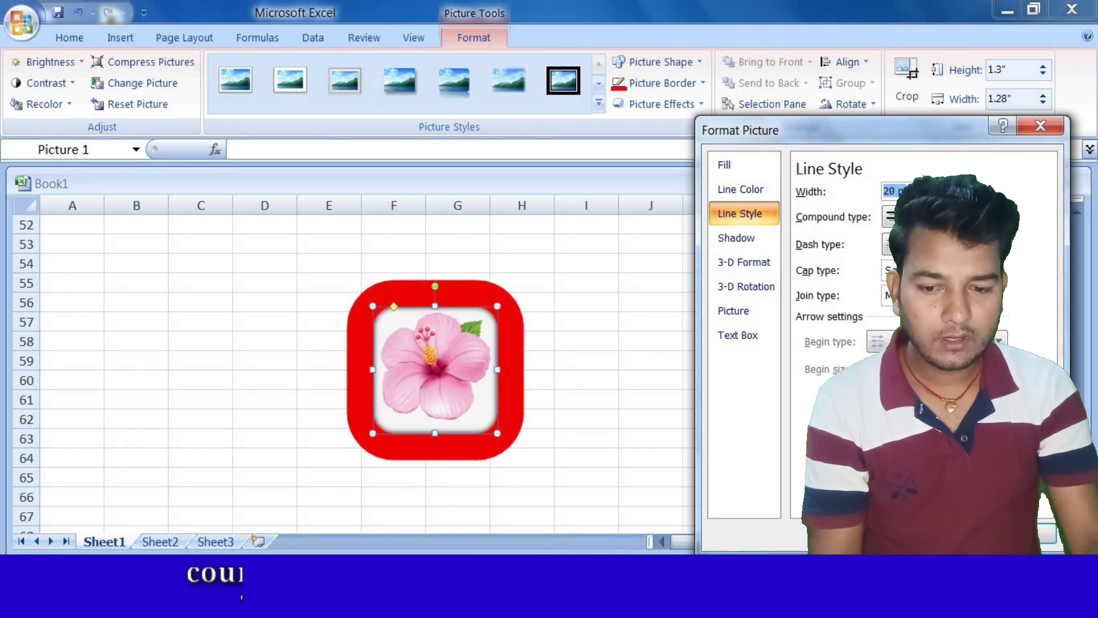
{"action": "left_click", "coordinate": [928, 187]}
{"action": "left_click", "coordinate": [928, 187]}
{"action": "left_click", "coordinate": [928, 186]}
{"action": "left_click", "coordinate": [928, 187]}
{"action": "left_click", "coordinate": [928, 186]}
{"action": "left_click", "coordinate": [928, 187]}
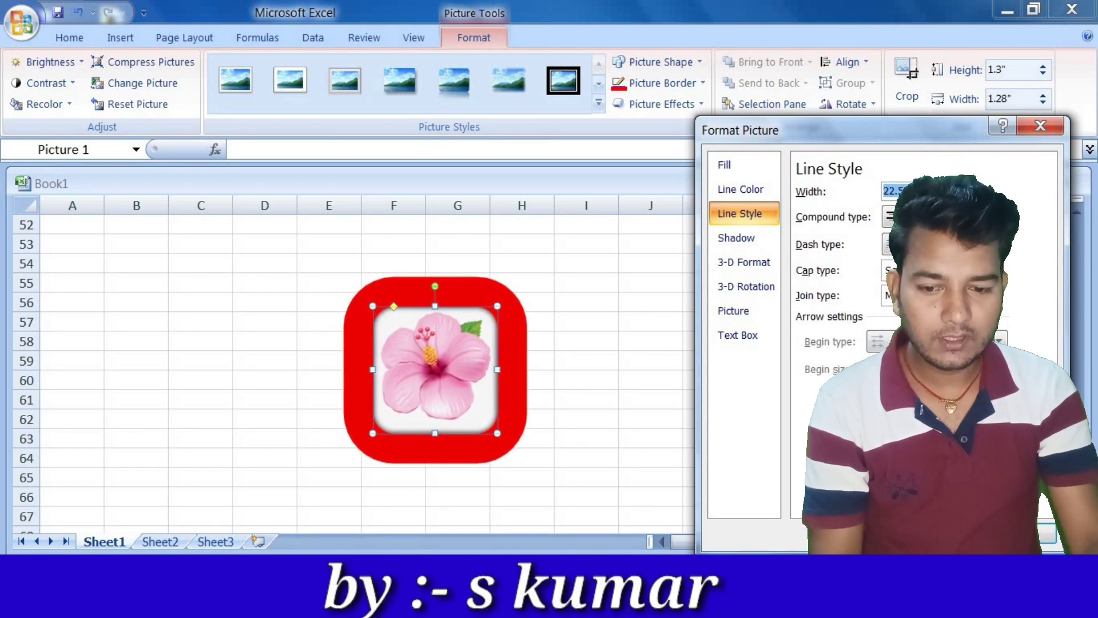
{"action": "left_click", "coordinate": [928, 187]}
{"action": "left_click", "coordinate": [928, 186]}
{"action": "left_click", "coordinate": [928, 186]}
{"action": "left_click", "coordinate": [928, 186]}
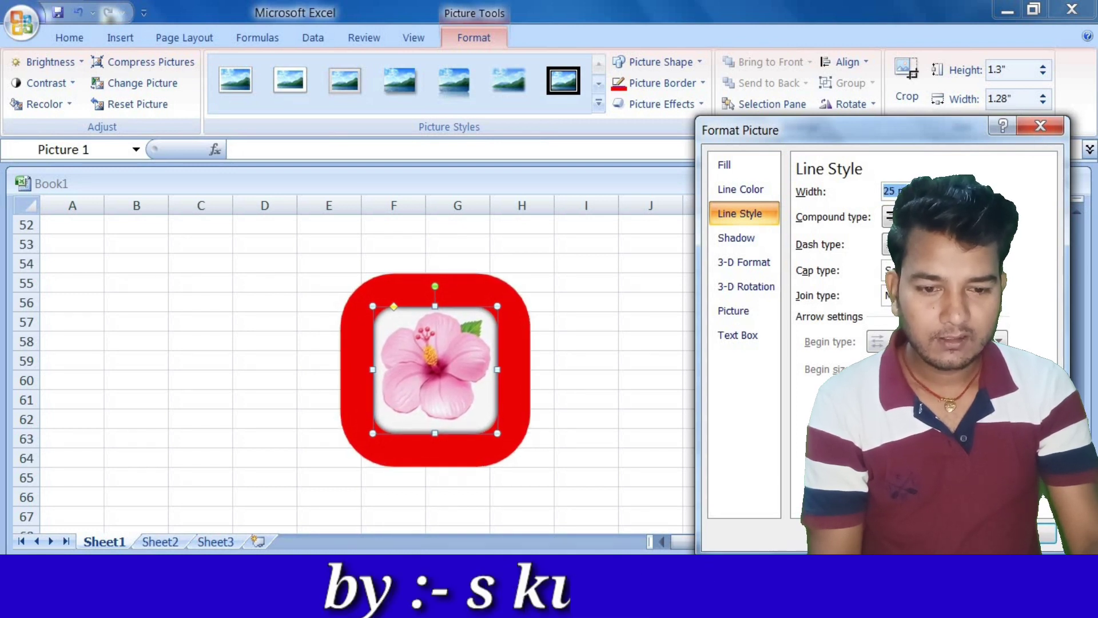
{"action": "left_click", "coordinate": [928, 186]}
{"action": "left_click", "coordinate": [928, 187]}
{"action": "left_click", "coordinate": [928, 187]}
{"action": "left_click", "coordinate": [928, 186]}
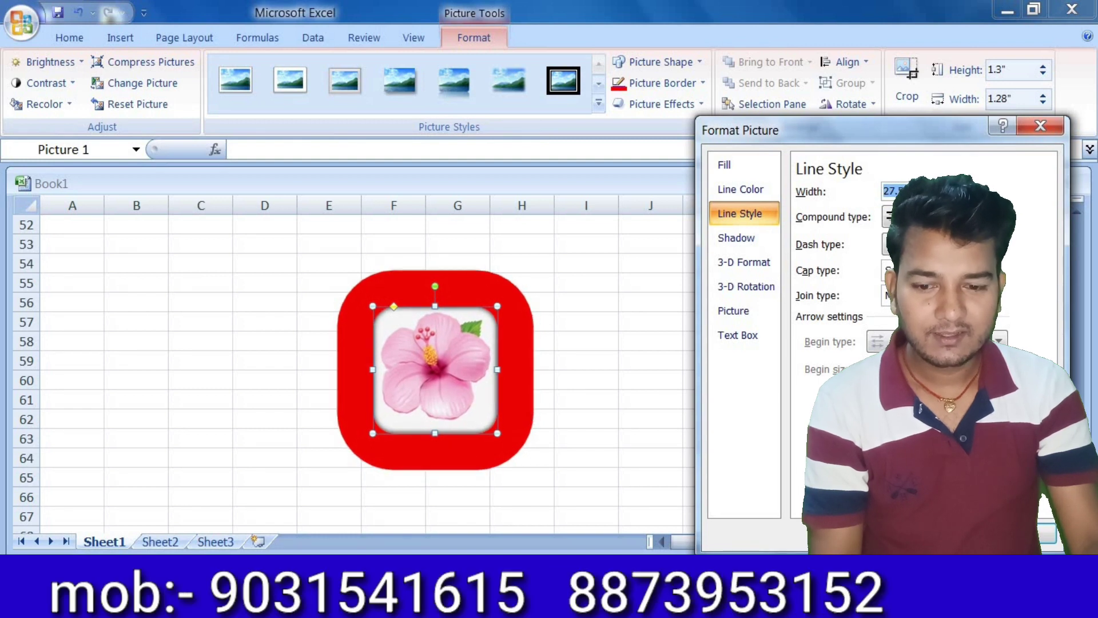
{"action": "left_click", "coordinate": [928, 186]}
{"action": "left_click", "coordinate": [928, 187]}
{"action": "left_click", "coordinate": [928, 186]}
{"action": "left_click", "coordinate": [928, 186]}
{"action": "left_click", "coordinate": [928, 187]}
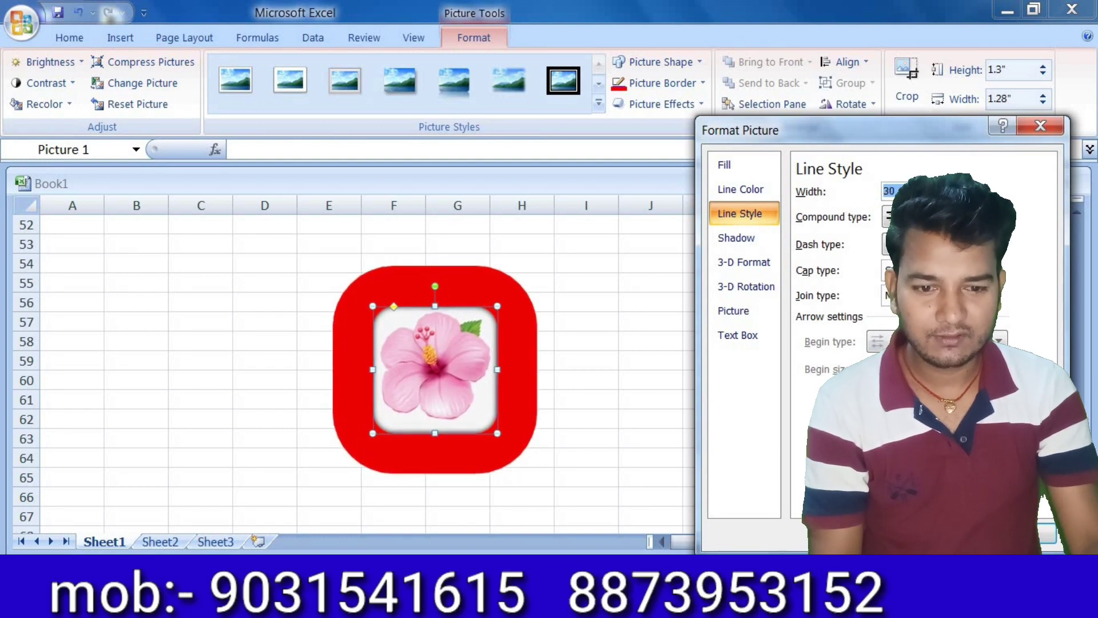
{"action": "left_click", "coordinate": [928, 187]}
{"action": "left_click", "coordinate": [928, 187]}
{"action": "left_click", "coordinate": [928, 186]}
{"action": "left_click", "coordinate": [928, 186]}
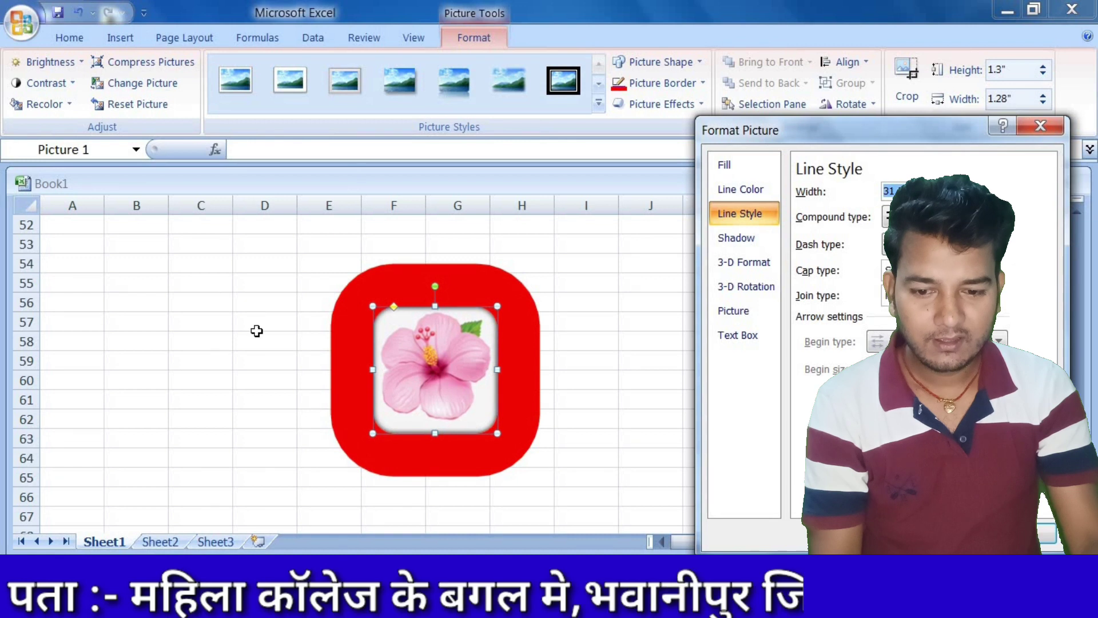
{"action": "left_click", "coordinate": [622, 364]}
{"action": "left_click", "coordinate": [482, 358]}
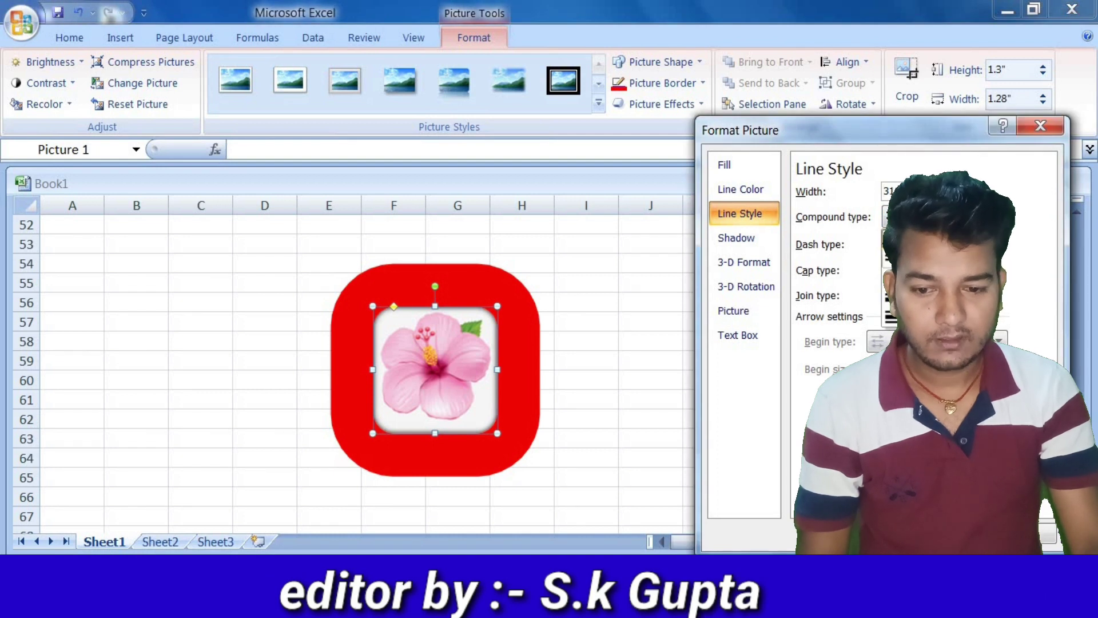
Step: Try double and thin-thick compound border types, then make the border dashed
{"action": "key", "text": "Down"}
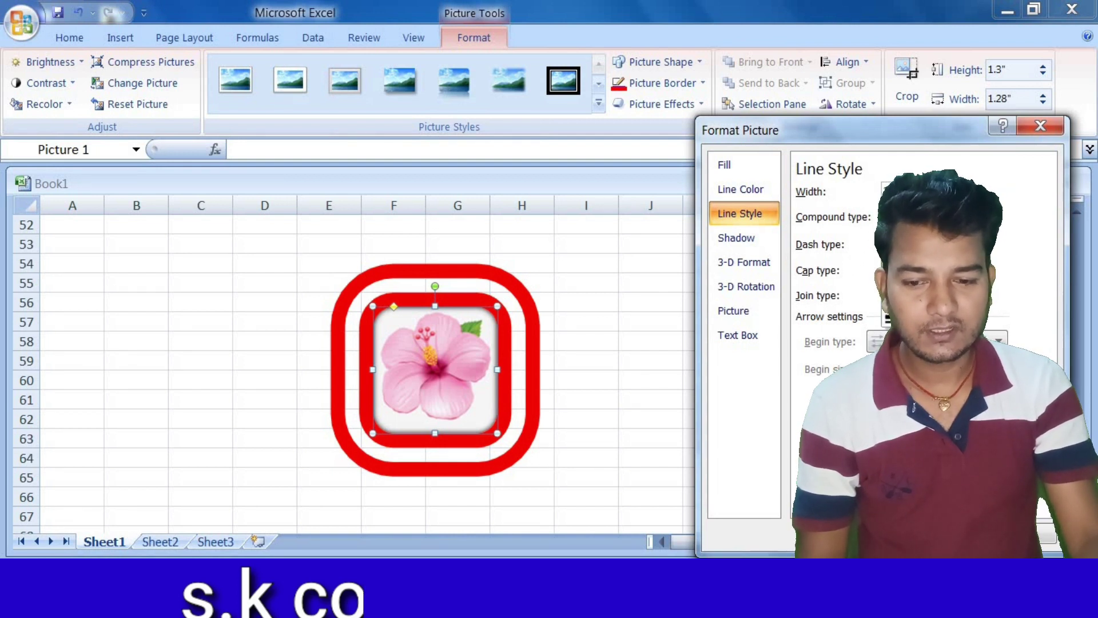
{"action": "key", "text": "Down"}
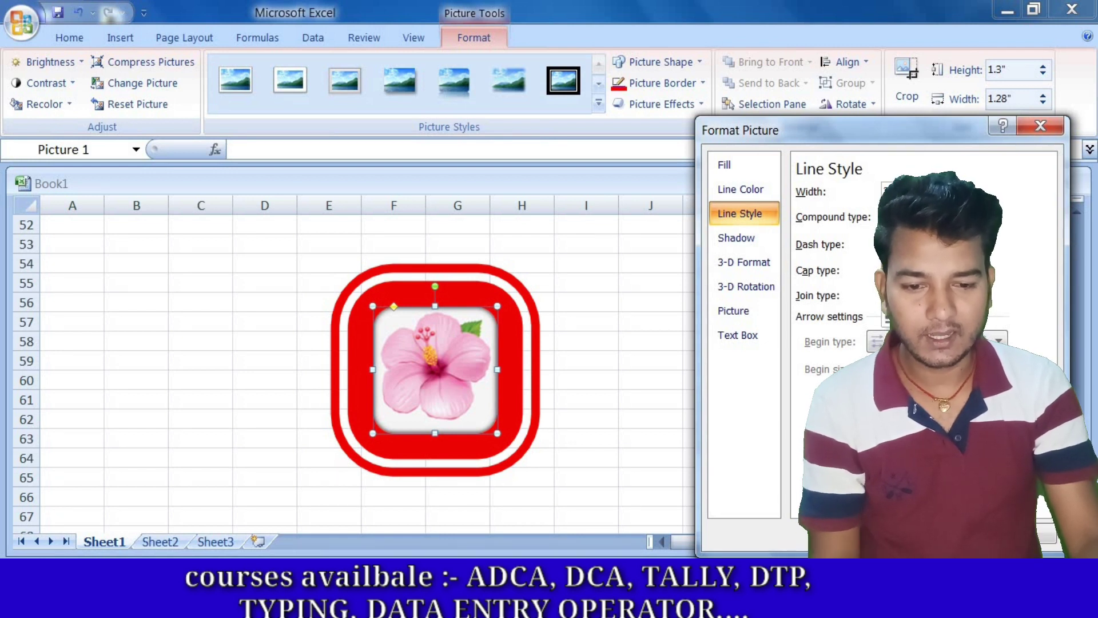
{"action": "key", "text": "Down"}
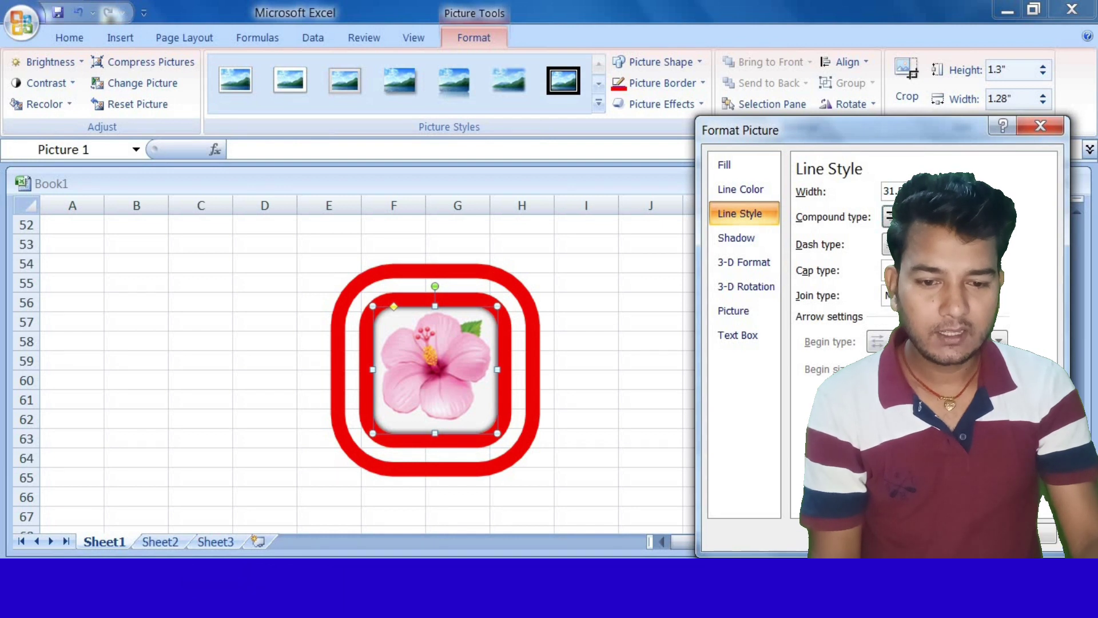
{"action": "left_click", "coordinate": [888, 264]}
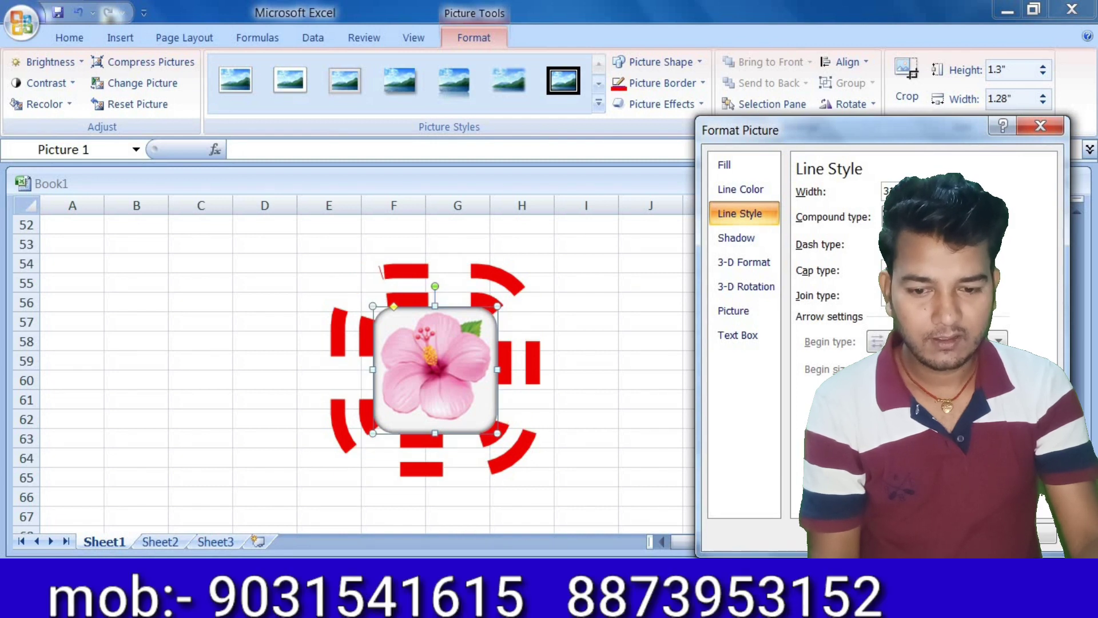
{"action": "left_click", "coordinate": [622, 347]}
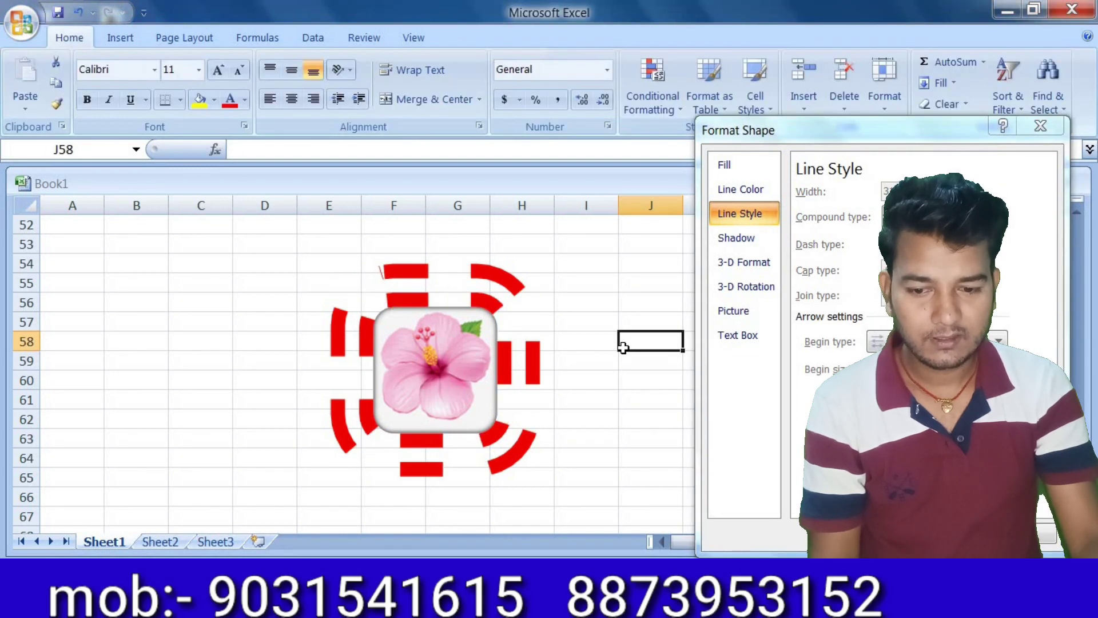
{"action": "left_click", "coordinate": [478, 377]}
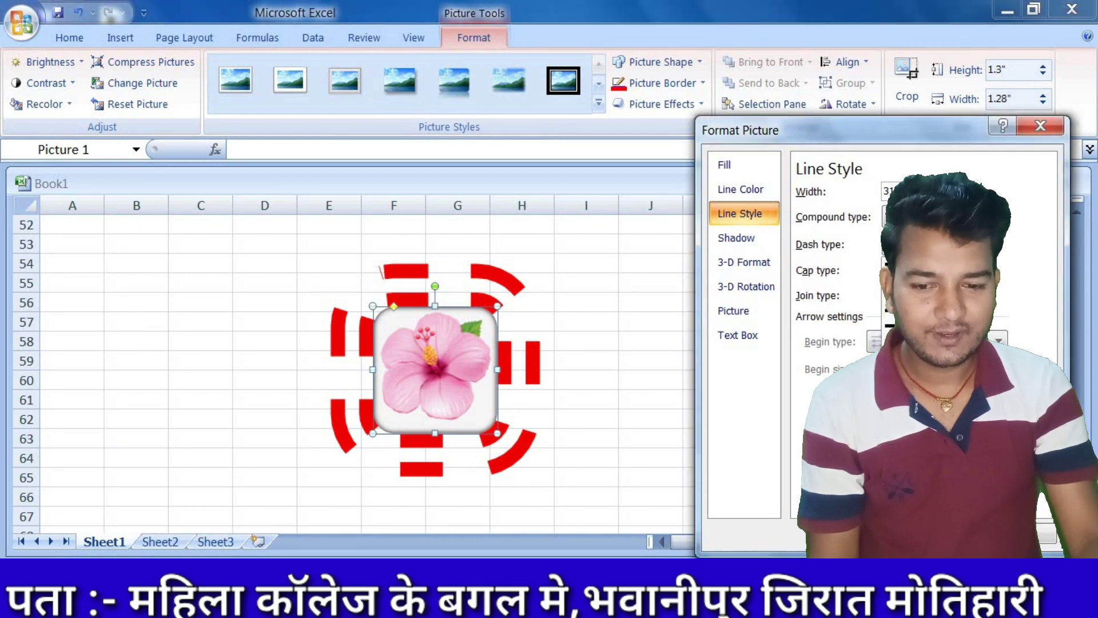
Step: Cycle the dash type from solid through long dashes to dash-dot
{"action": "key", "text": "Up"}
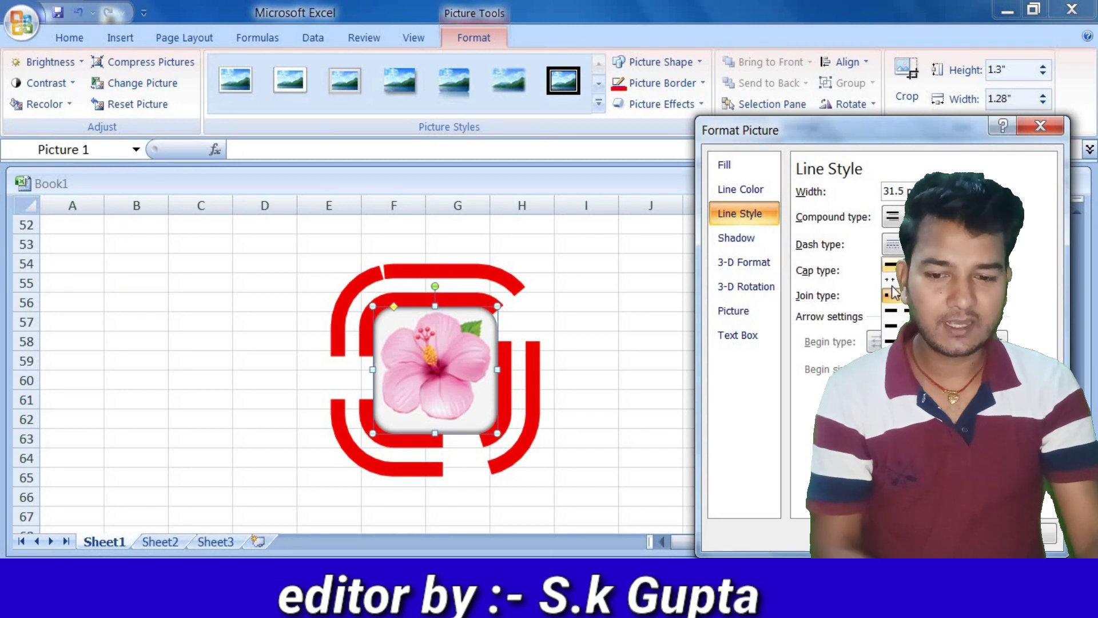
{"action": "key", "text": "Down"}
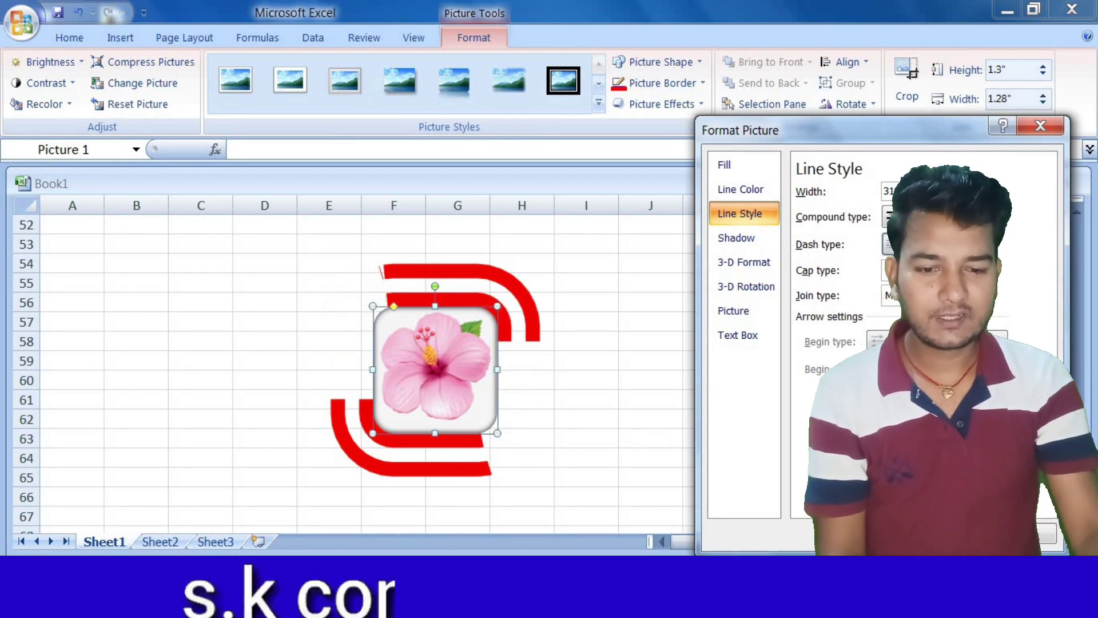
{"action": "key", "text": "alt+Down"}
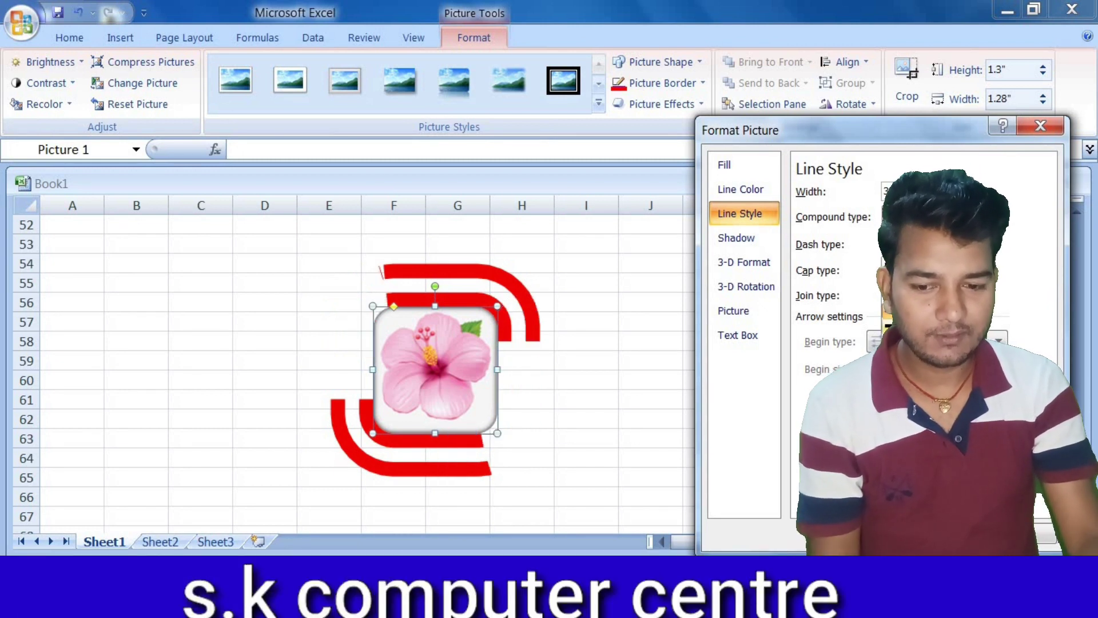
{"action": "key", "text": "Down"}
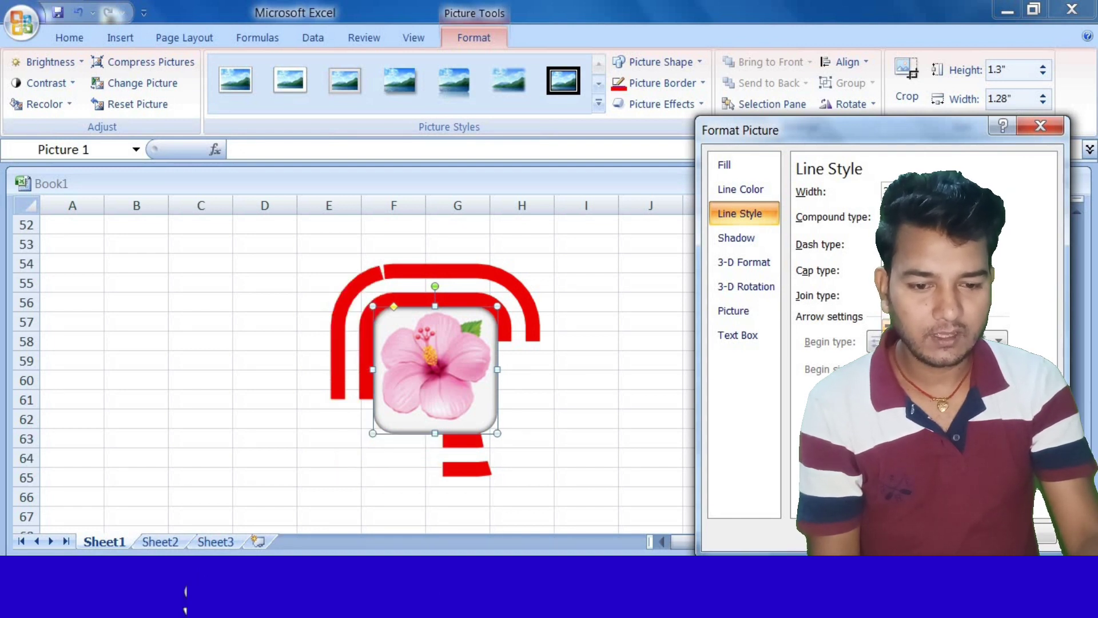
{"action": "key", "text": "Down"}
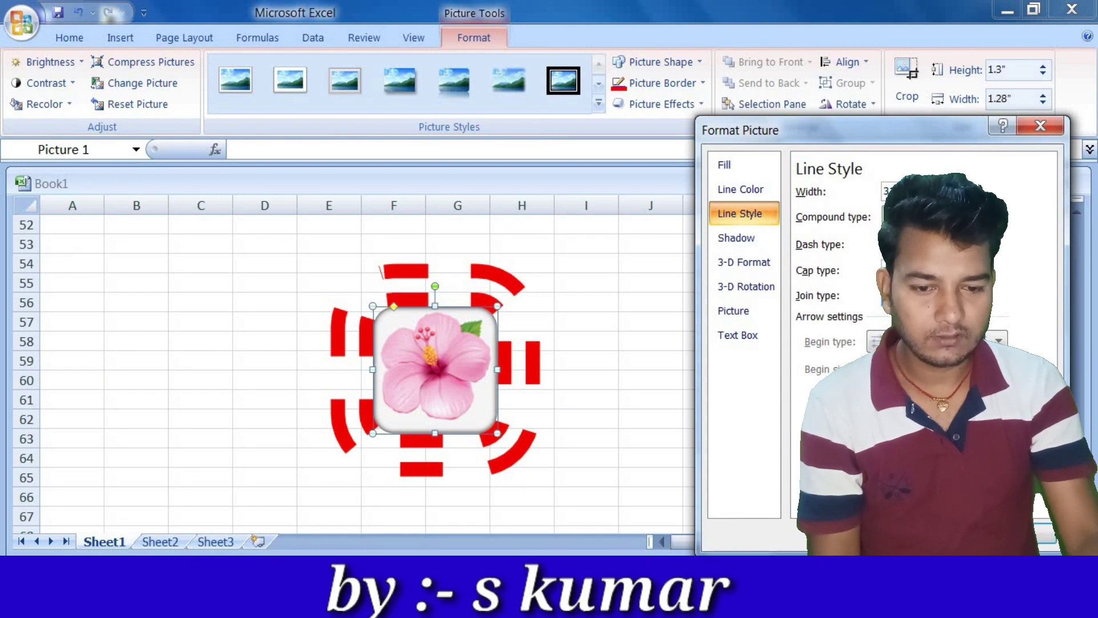
Step: Give the picture a pale yellow shadow and select the shadow Angle setting
{"action": "left_click", "coordinate": [753, 238]}
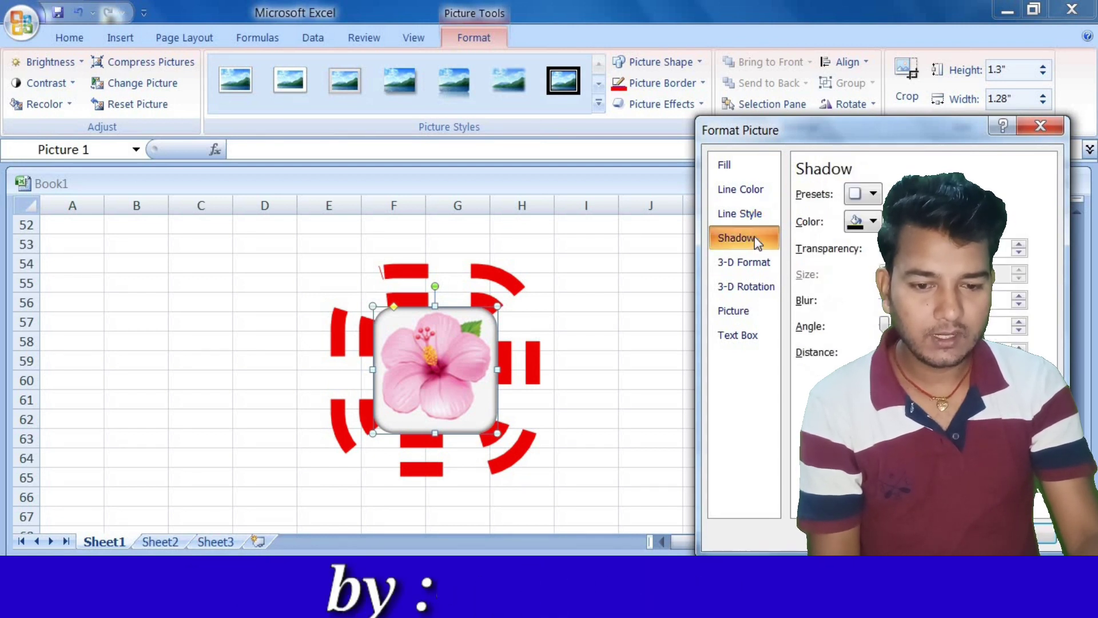
{"action": "left_click", "coordinate": [874, 223]}
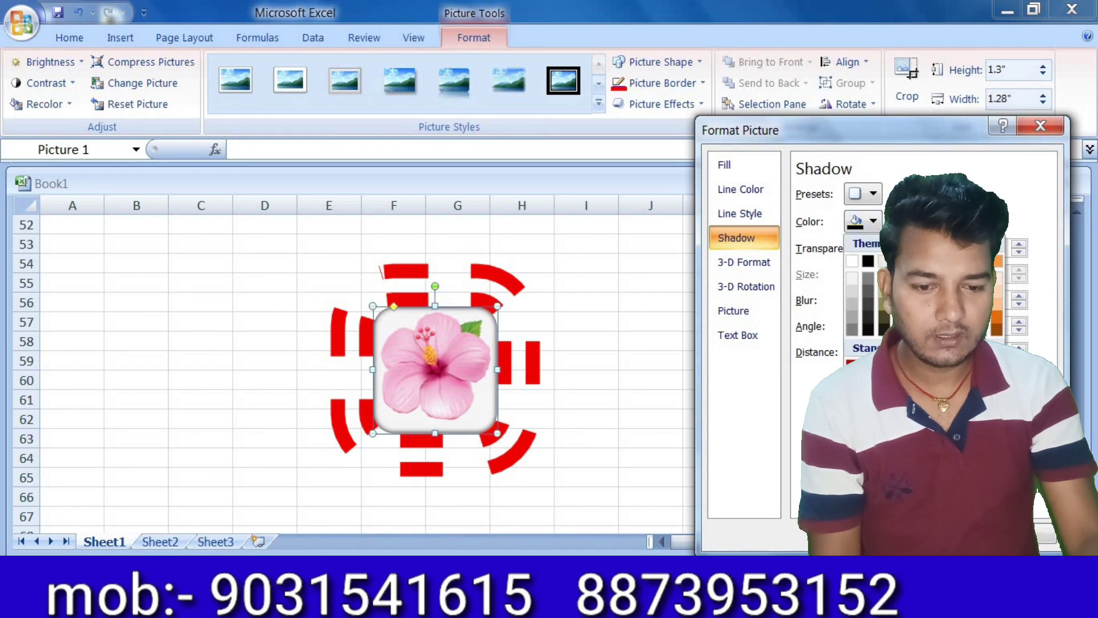
{"action": "left_click", "coordinate": [885, 361]}
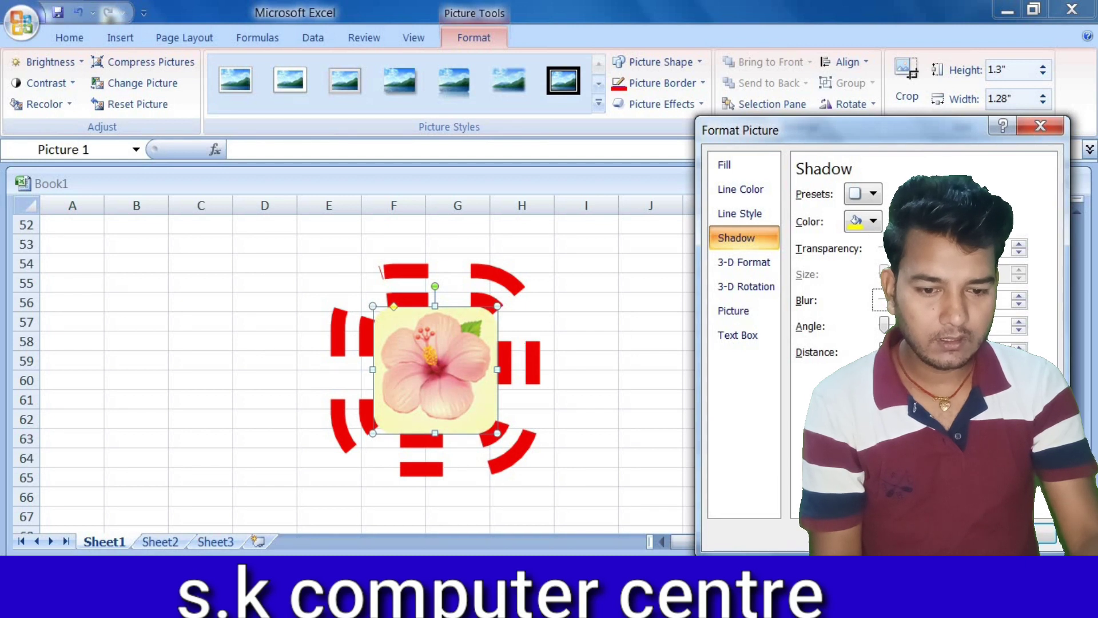
{"action": "left_click", "coordinate": [887, 324]}
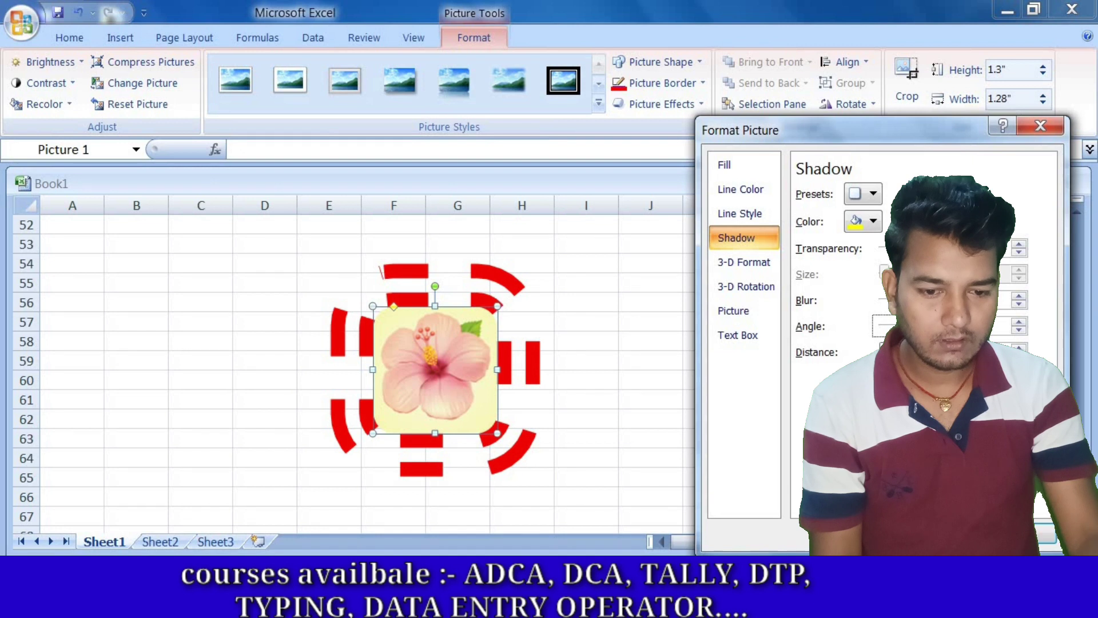
{"action": "left_click", "coordinate": [754, 264]}
Step: Apply a bottom bevel and check the Depth colour options without changing them
{"action": "left_click", "coordinate": [875, 267]}
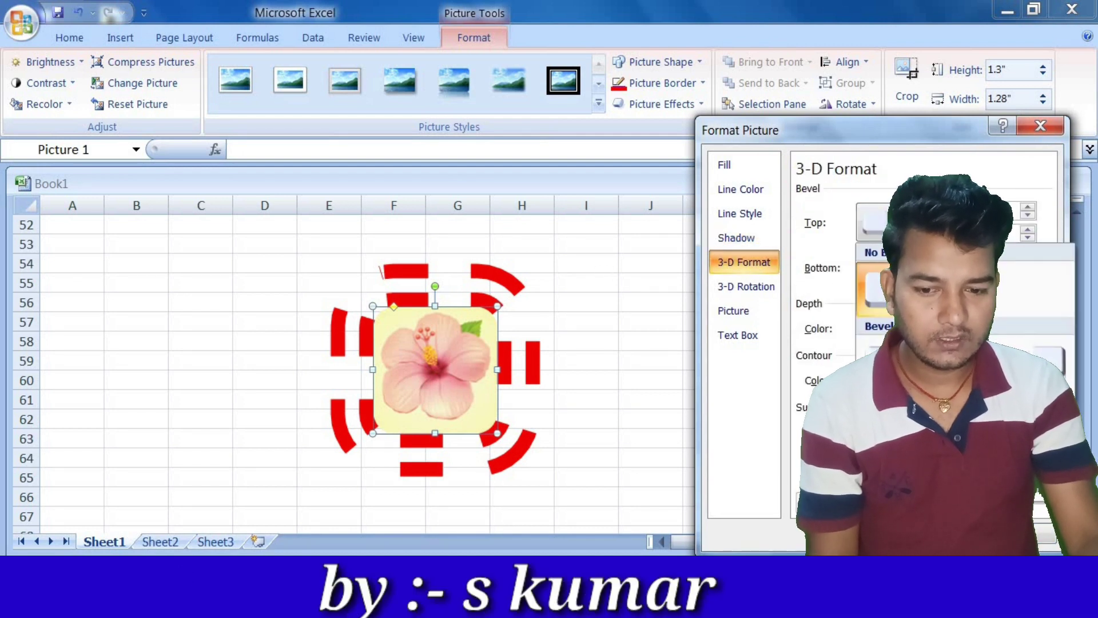
{"action": "left_click", "coordinate": [881, 357]}
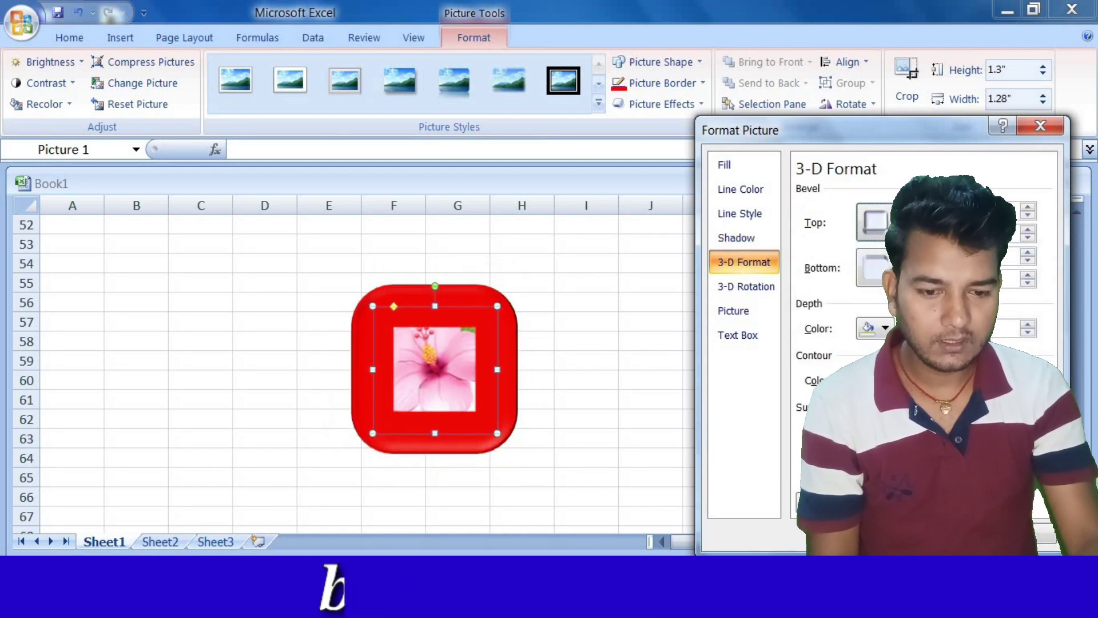
{"action": "left_click", "coordinate": [875, 381]}
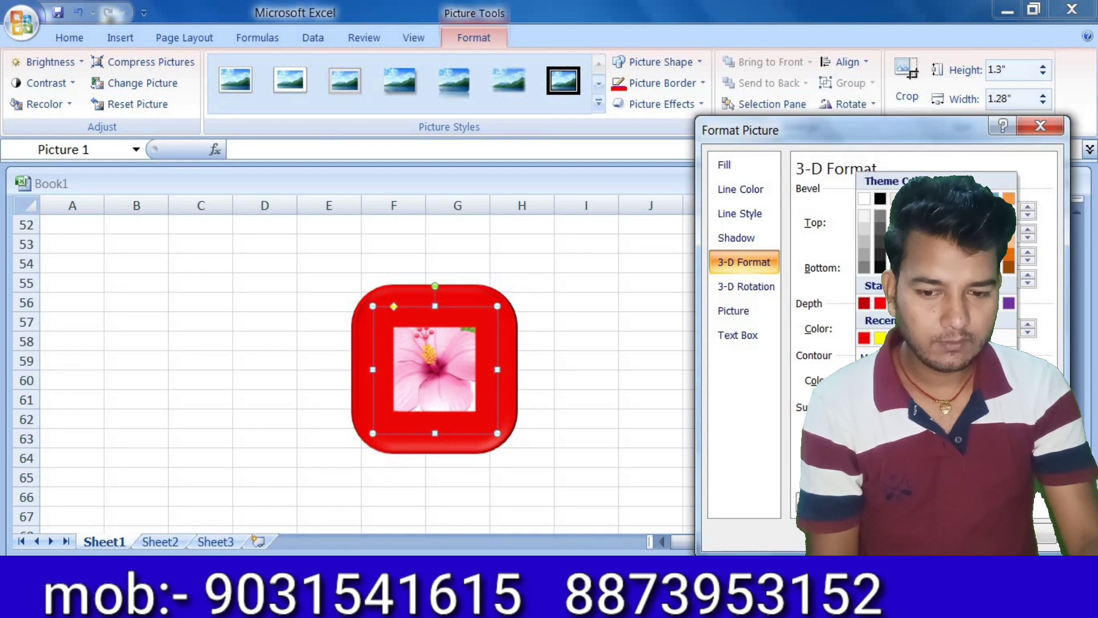
{"action": "left_click", "coordinate": [880, 337]}
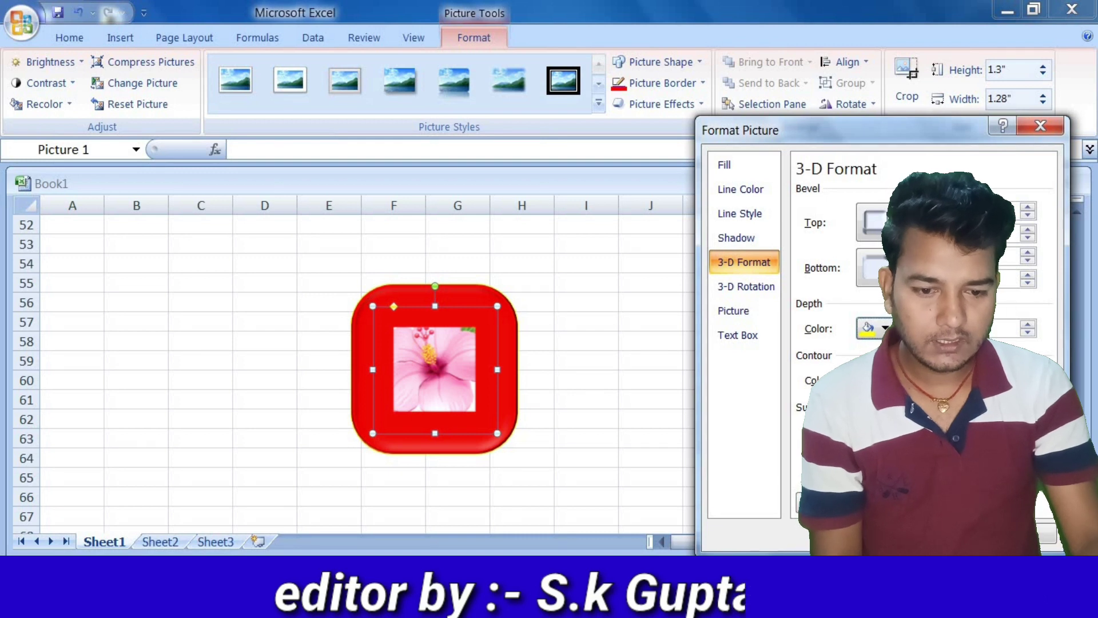
Step: Try top bevel presets and settle on one that shows the flower again
{"action": "left_click", "coordinate": [875, 222]}
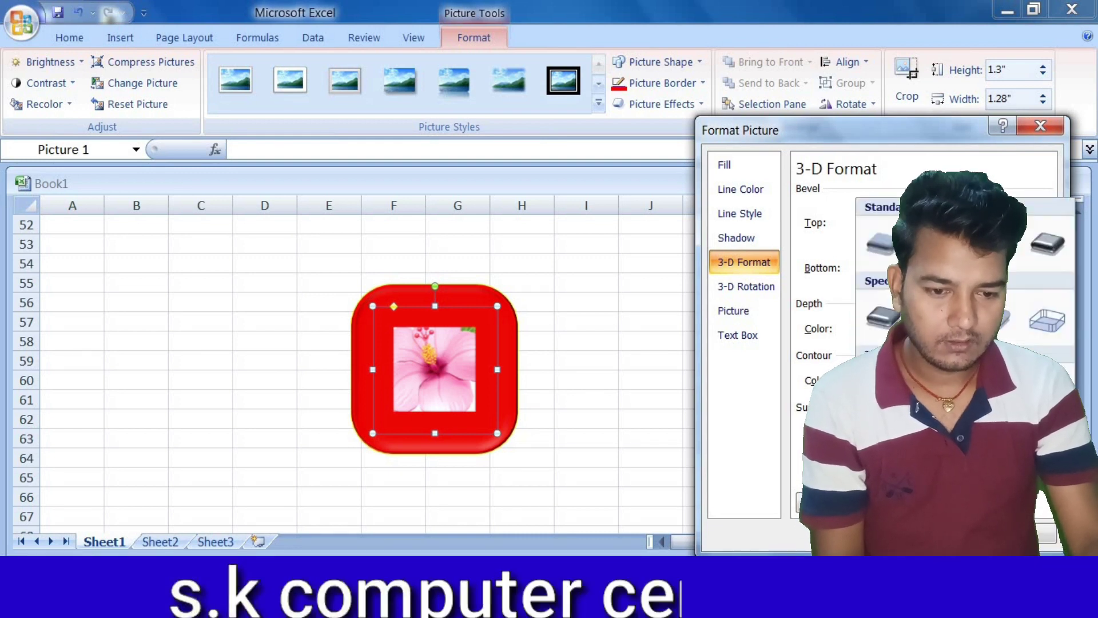
{"action": "left_click", "coordinate": [1046, 320]}
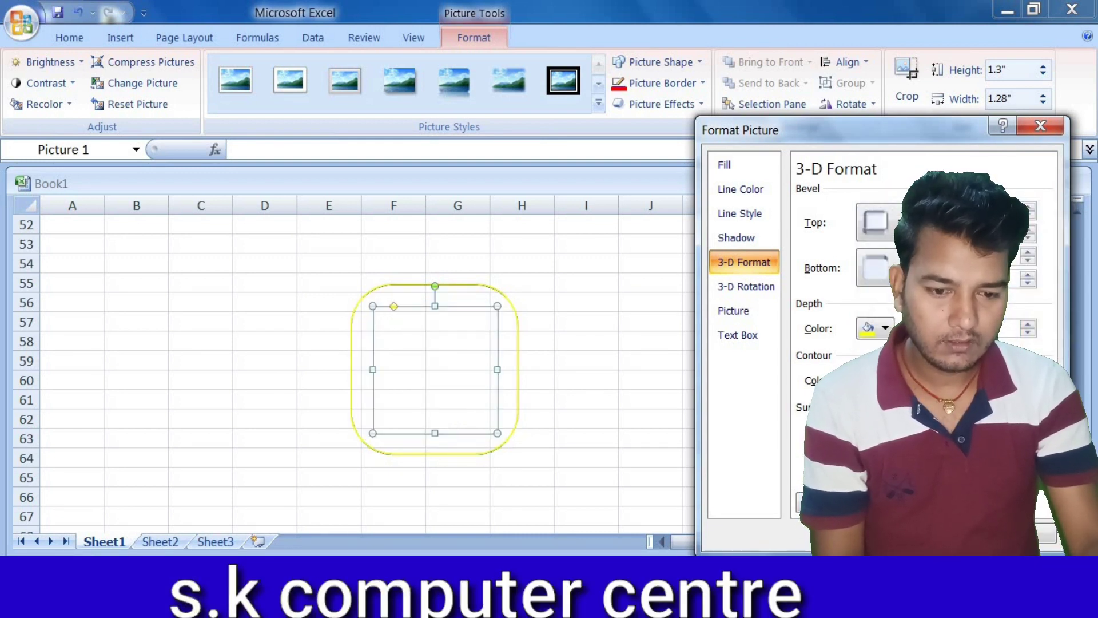
{"action": "left_click", "coordinate": [875, 222]}
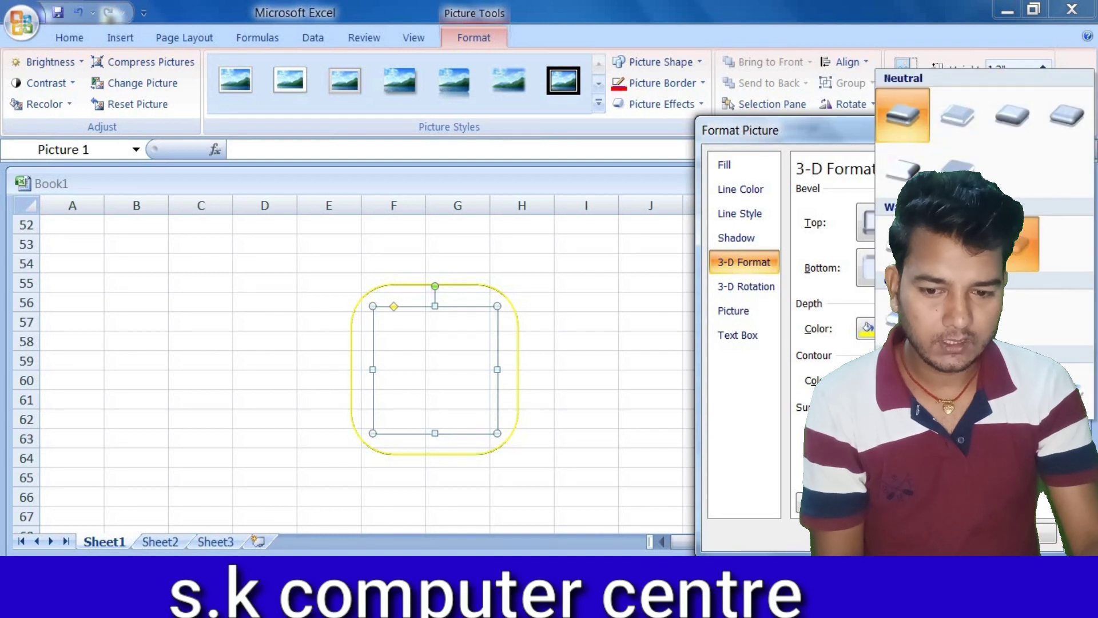
{"action": "key", "text": "Escape"}
{"action": "left_click", "coordinate": [875, 223]}
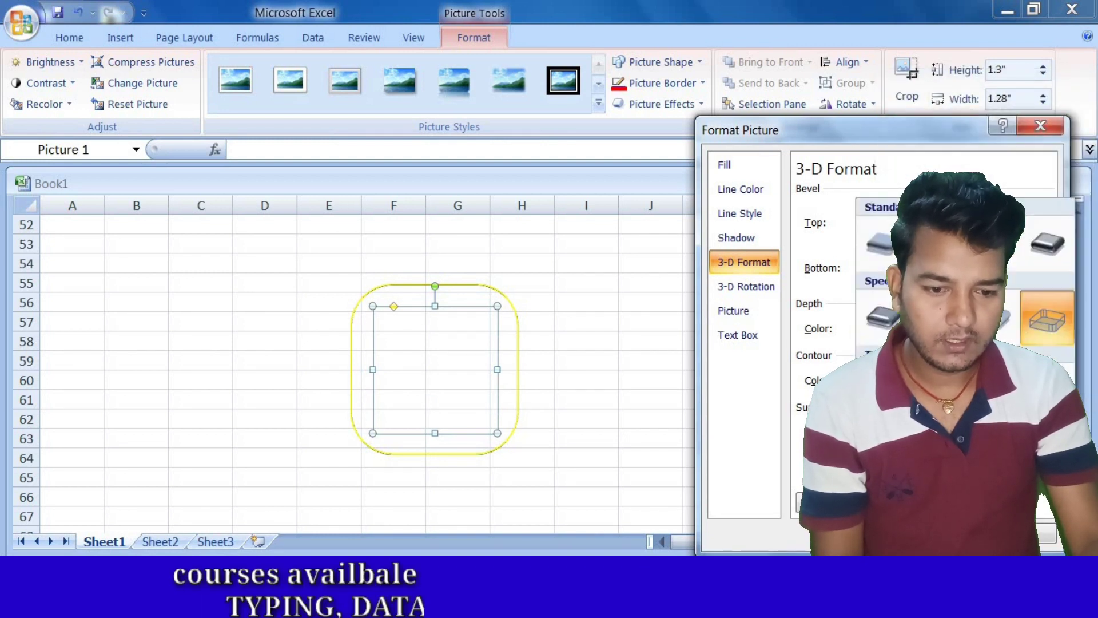
{"action": "left_click", "coordinate": [881, 314]}
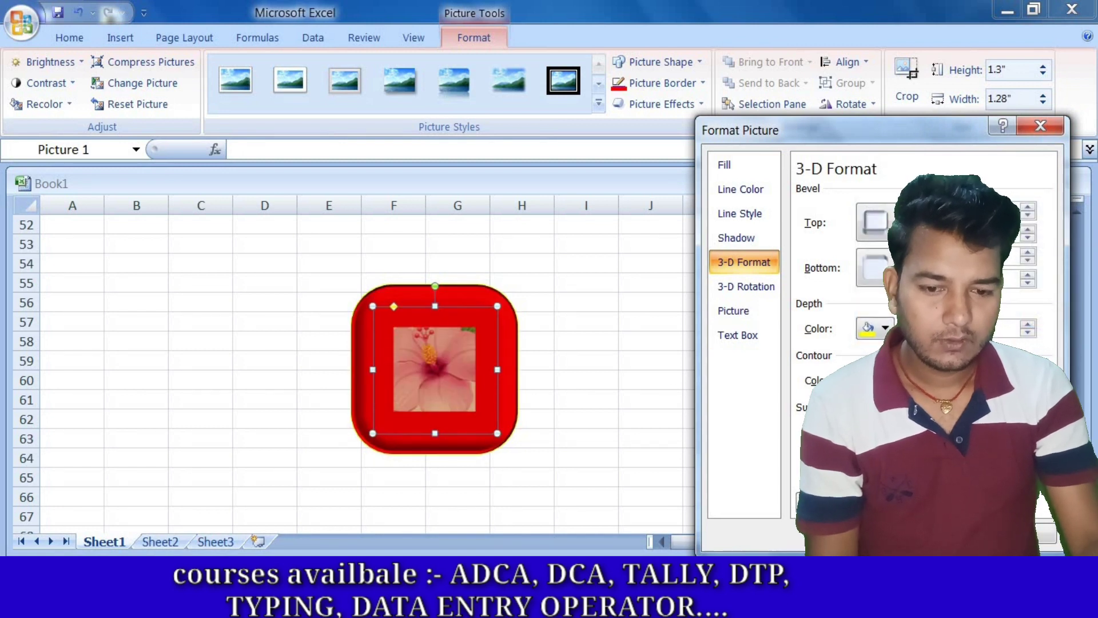
{"action": "left_click", "coordinate": [746, 285]}
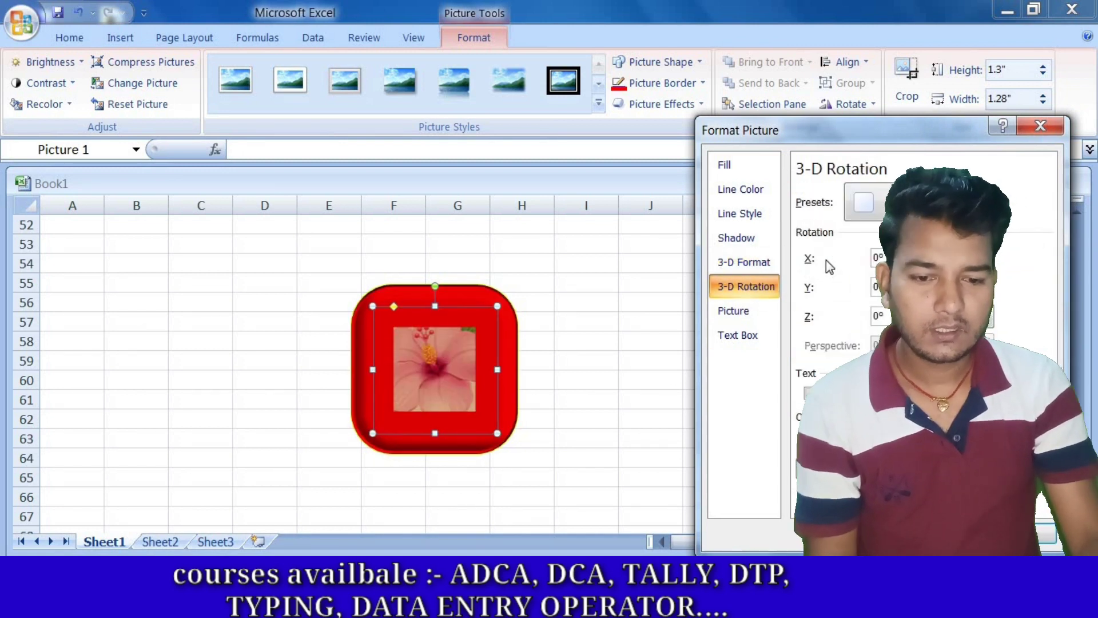
Step: Apply perspective presets from the 3-D Rotation Presets gallery
{"action": "left_click", "coordinate": [871, 201]}
{"action": "scroll", "coordinate": [952, 298], "scroll_direction": "down", "scroll_amount": 3}
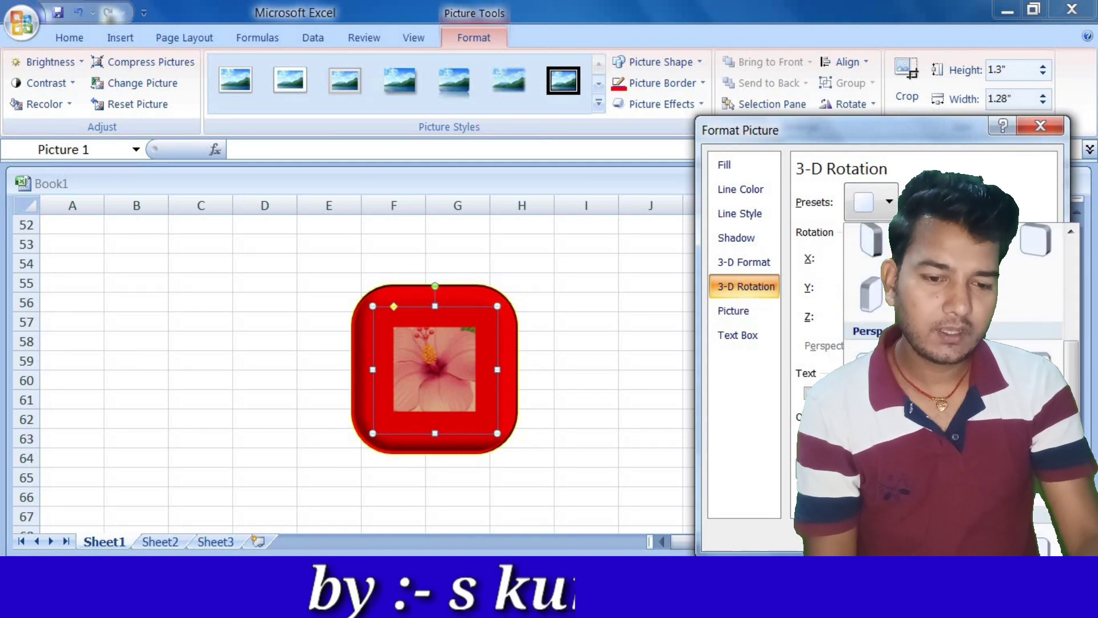
{"action": "left_click", "coordinate": [869, 366]}
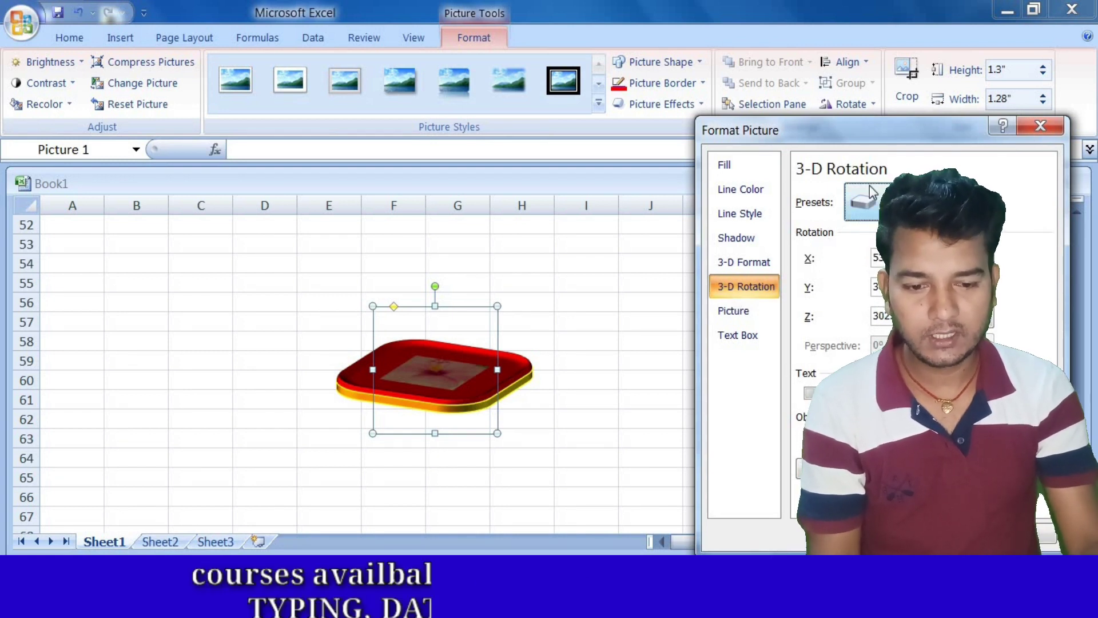
{"action": "left_click", "coordinate": [865, 202]}
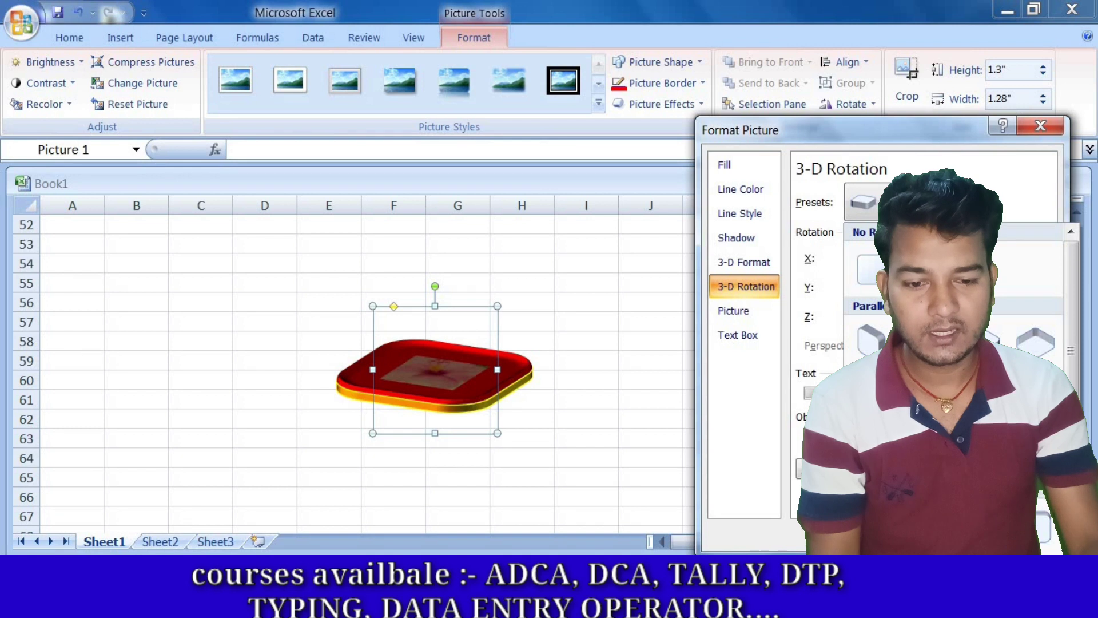
{"action": "left_click", "coordinate": [925, 340]}
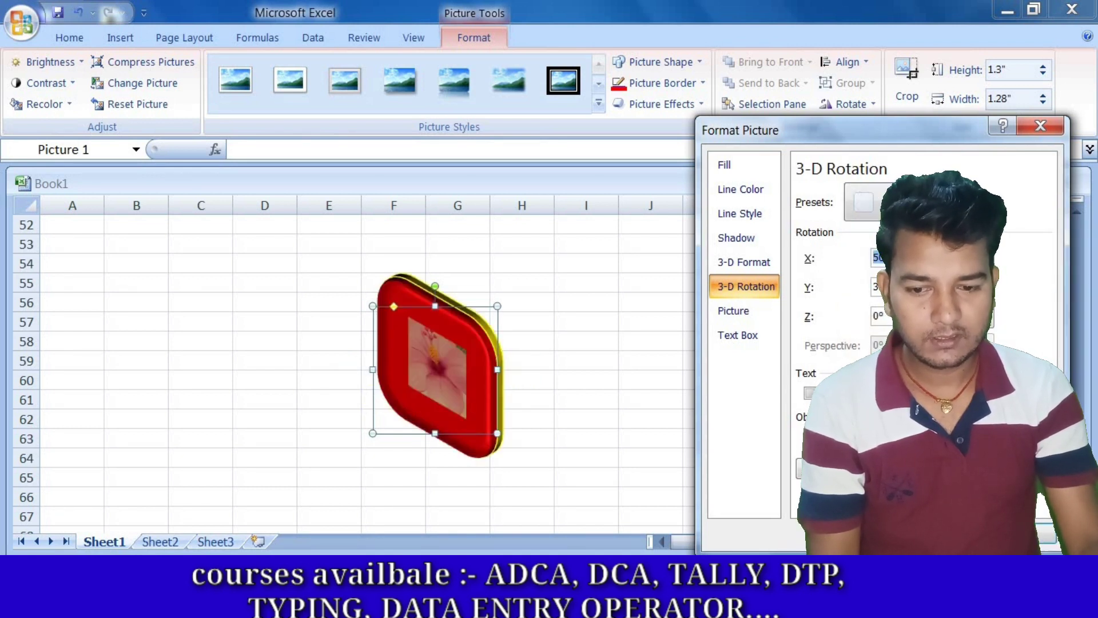
Step: Set the 3-D rotation to X 320°, Y 0° and Z 50°
{"action": "key", "text": "Up"}
{"action": "key", "text": "Up"}
{"action": "key", "text": "Up"}
{"action": "key", "text": "Up"}
{"action": "key", "text": "Up"}
{"action": "key", "text": "Up"}
{"action": "key", "text": "Up"}
{"action": "key", "text": "Up"}
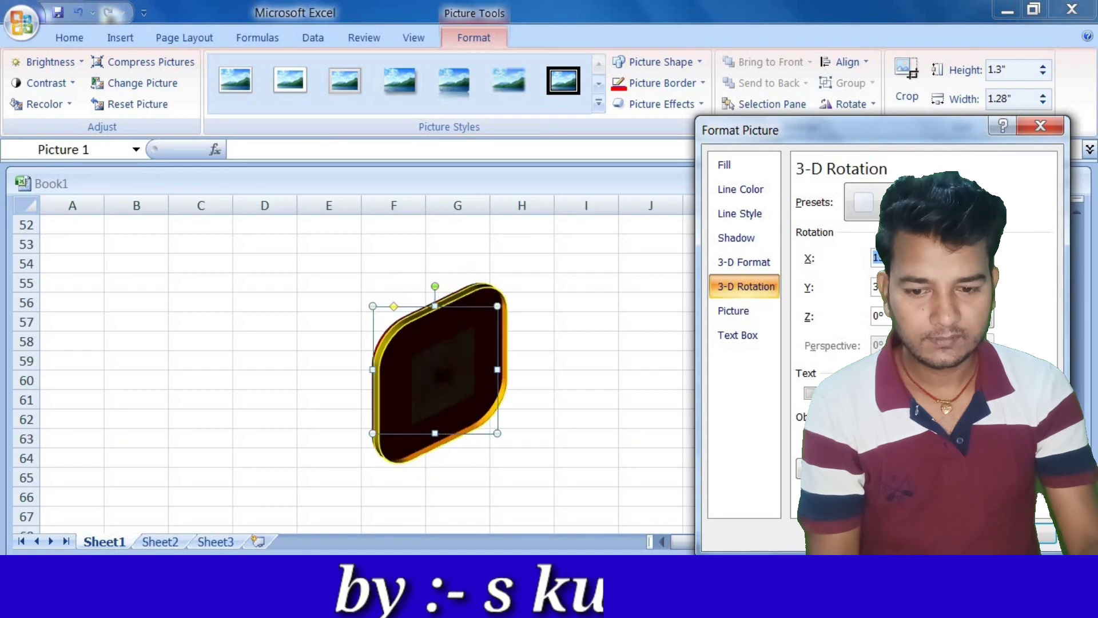
{"action": "key", "text": "Up"}
{"action": "key", "text": "Up"}
{"action": "key", "text": "Up"}
{"action": "key", "text": "Up"}
{"action": "key", "text": "Up"}
{"action": "key", "text": "Up"}
{"action": "key", "text": "Up"}
{"action": "key", "text": "Up"}
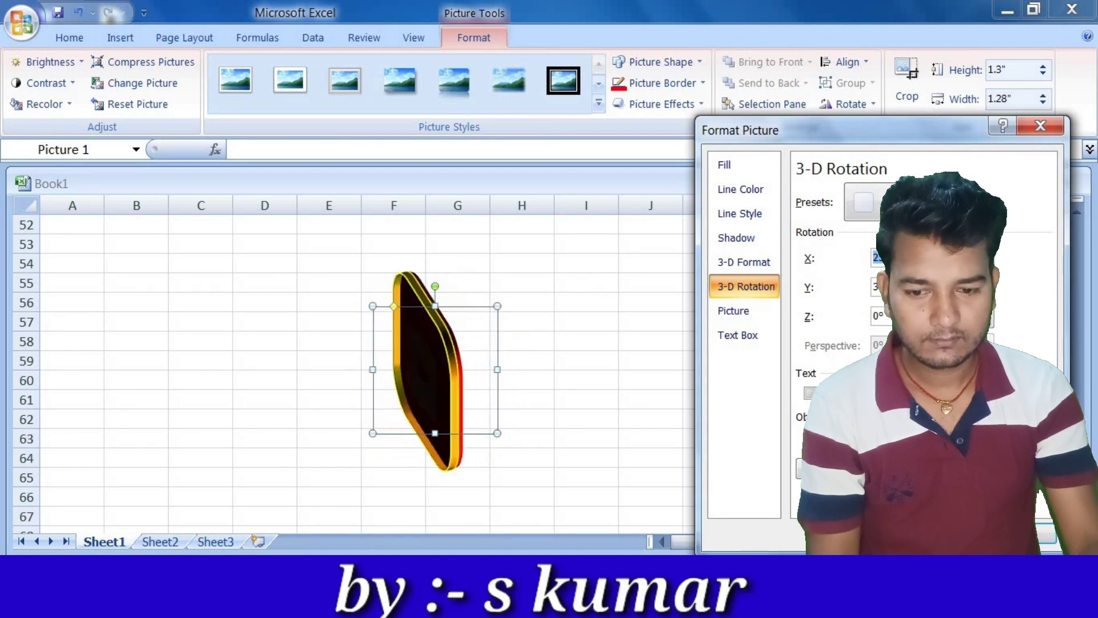
{"action": "key", "text": "Up"}
{"action": "key", "text": "Up"}
{"action": "key", "text": "Up"}
{"action": "key", "text": "Up"}
{"action": "key", "text": "Up"}
{"action": "key", "text": "Up"}
{"action": "key", "text": "Up"}
{"action": "key", "text": "Up"}
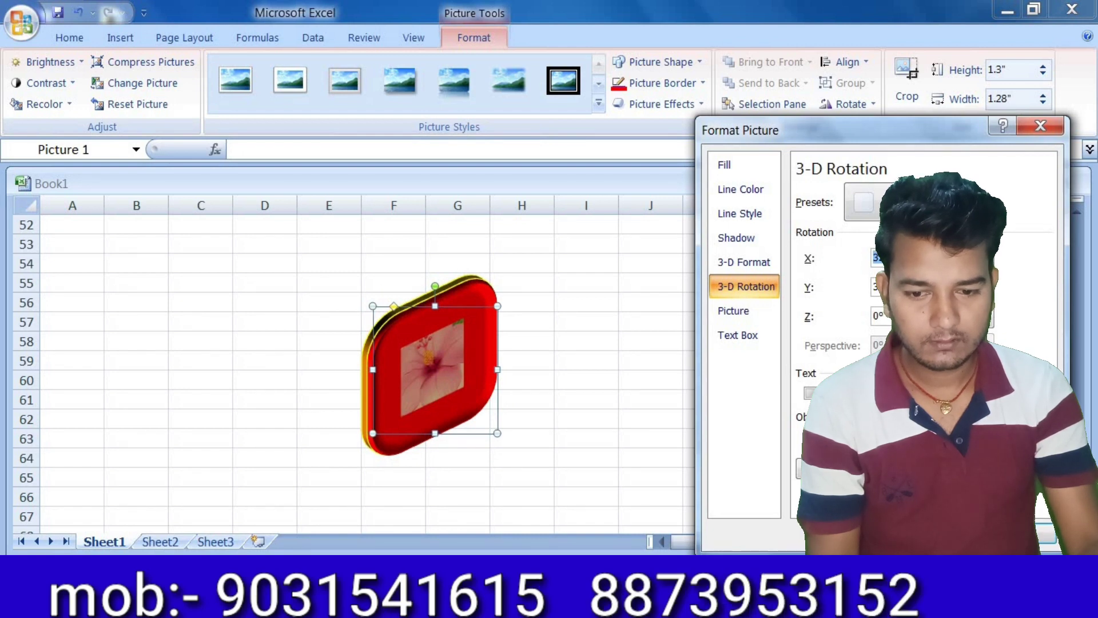
{"action": "key", "text": "Down"}
{"action": "key", "text": "Down"}
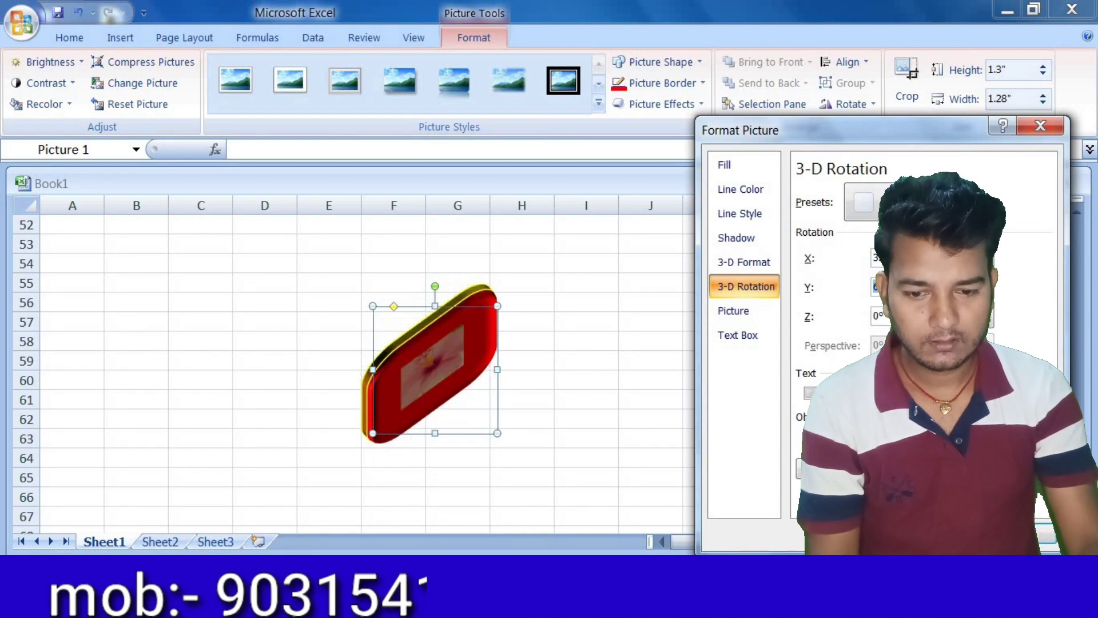
{"action": "key", "text": "Down"}
{"action": "key", "text": "Down"}
{"action": "key", "text": "Down"}
{"action": "key", "text": "Down"}
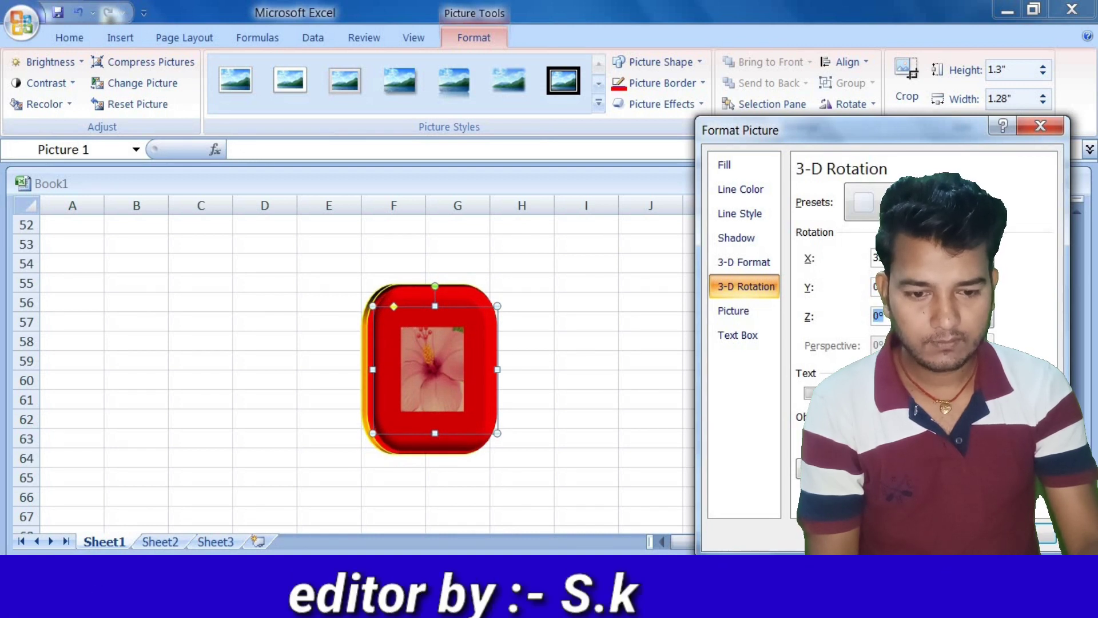
{"action": "key", "text": "Up"}
{"action": "key", "text": "Up"}
{"action": "key", "text": "Up"}
{"action": "key", "text": "Up"}
{"action": "key", "text": "Up"}
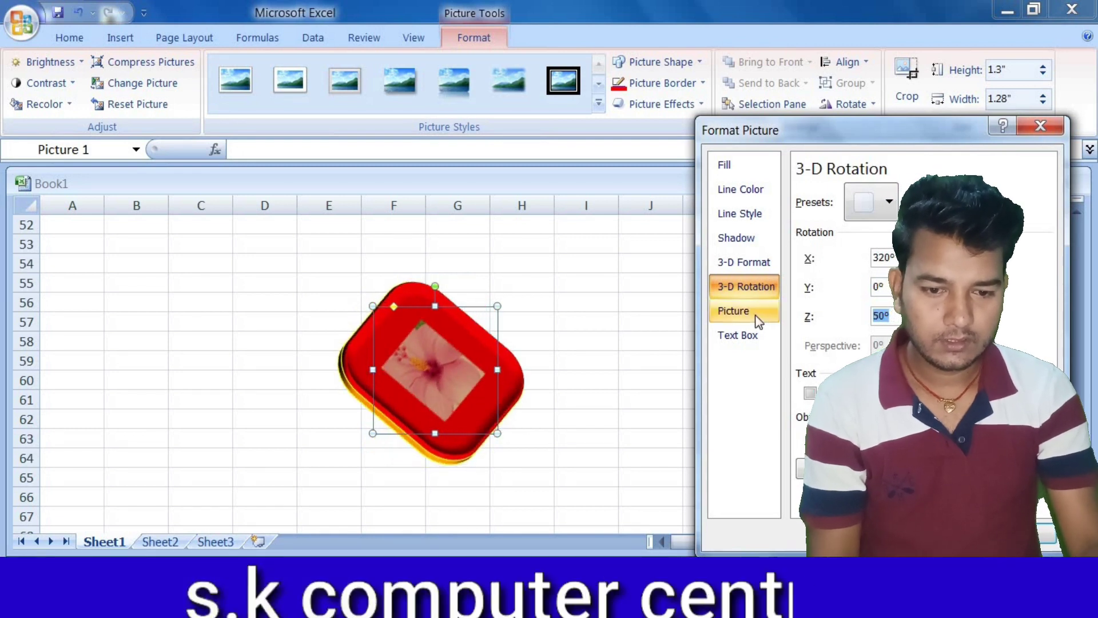
Step: Try a dark recolour and brightness changes, then reset the picture
{"action": "left_click", "coordinate": [753, 315]}
{"action": "left_click", "coordinate": [865, 193]}
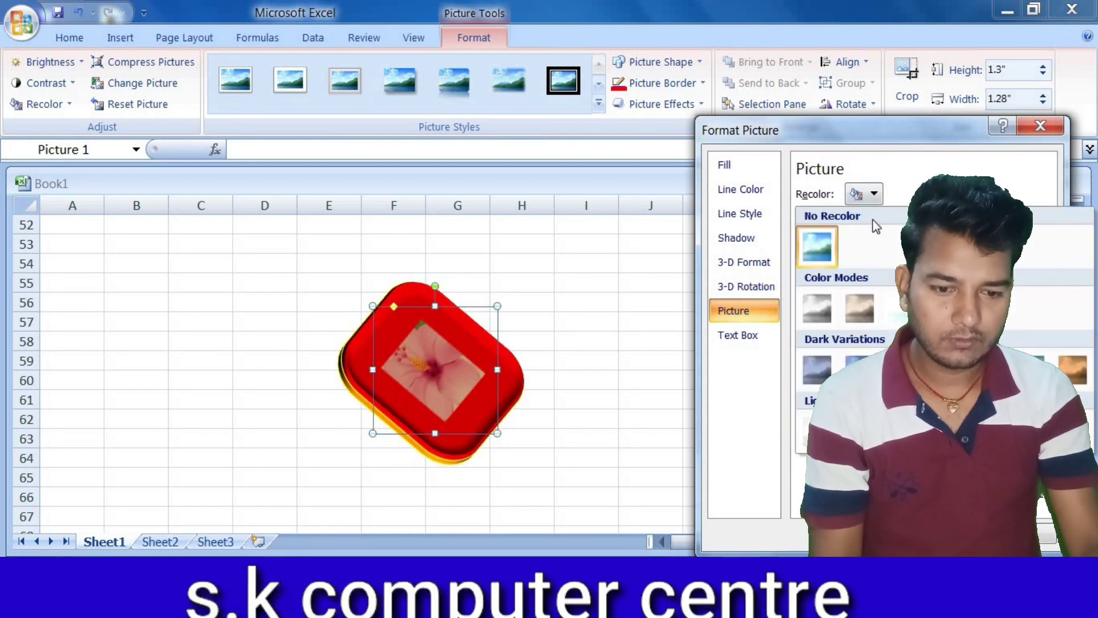
{"action": "left_click", "coordinate": [1072, 369]}
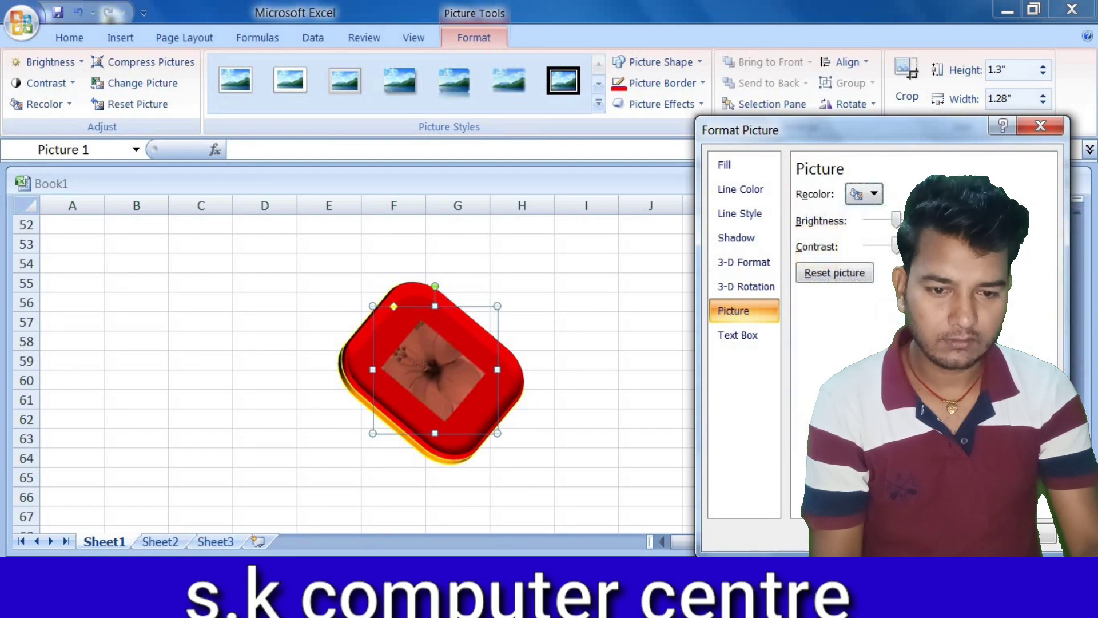
{"action": "mouse_move", "coordinate": [896, 219]}
{"action": "left_mouse_down"}
{"action": "mouse_move", "coordinate": [943, 219]}
{"action": "mouse_move", "coordinate": [817, 211]}
{"action": "left_mouse_up"}
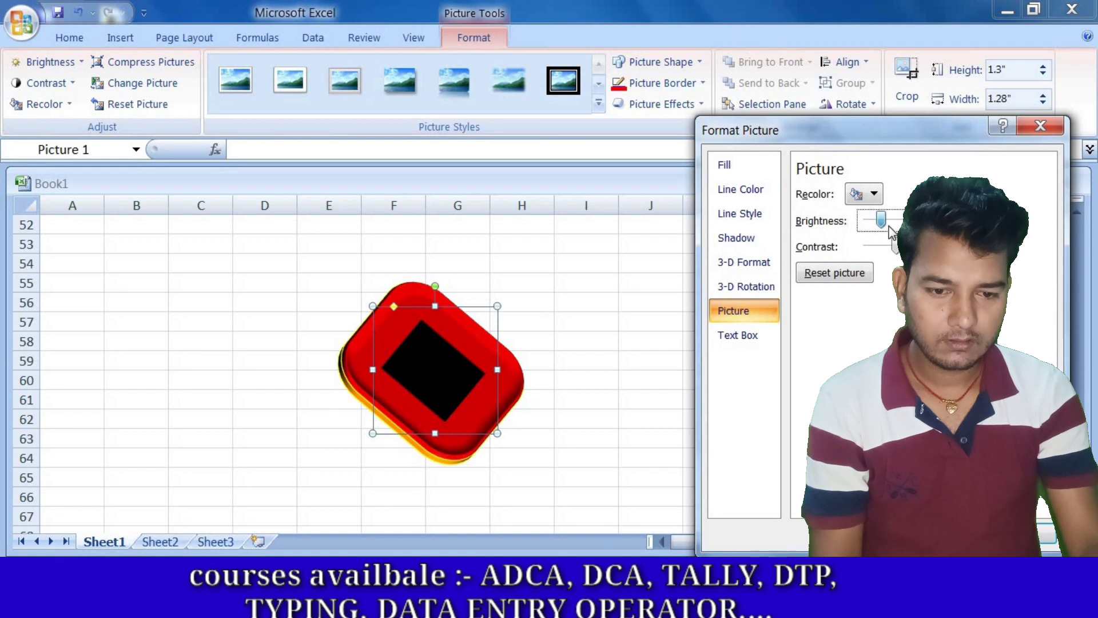
{"action": "left_click_drag", "start_coordinate": [889, 225], "coordinate": [915, 246]}
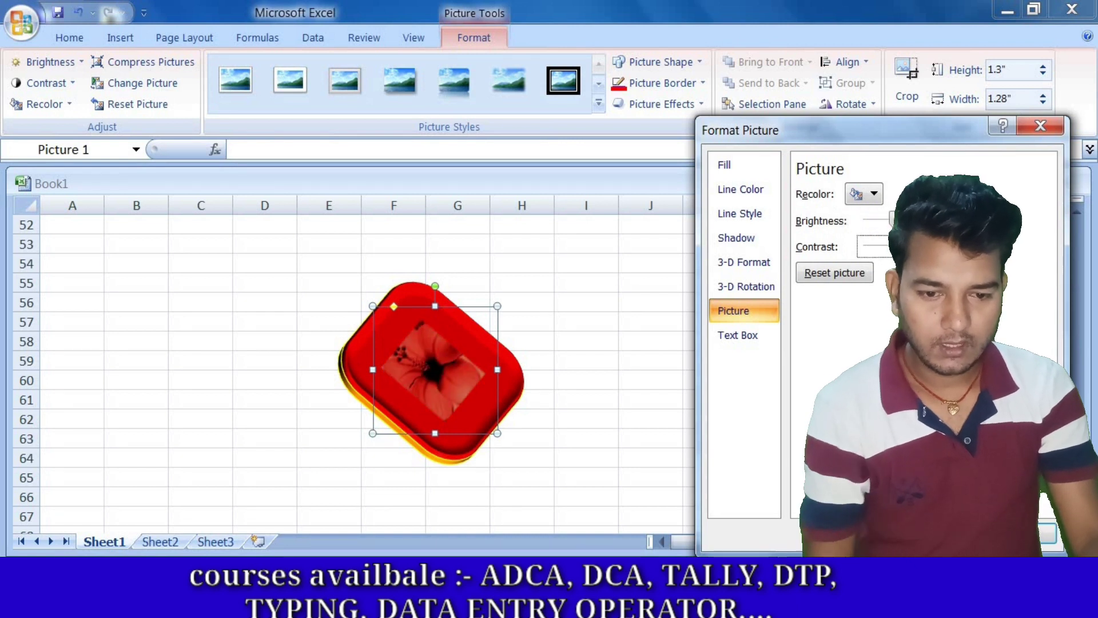
{"action": "left_click", "coordinate": [847, 277]}
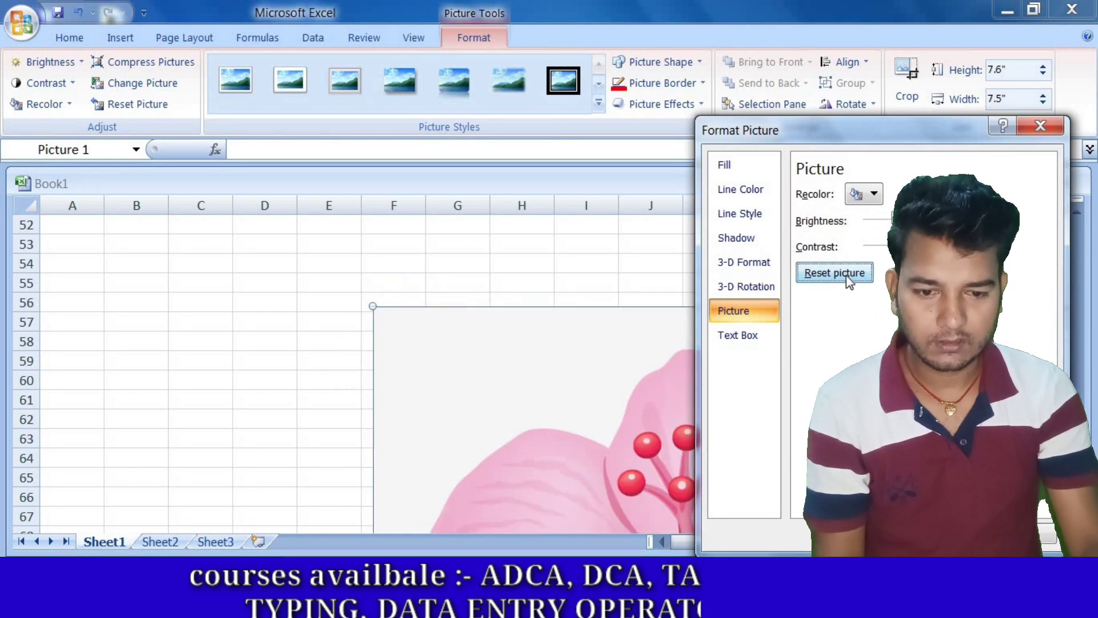
Step: Try gradient fill, return to solid fill, and close Format Picture
{"action": "left_click", "coordinate": [726, 336]}
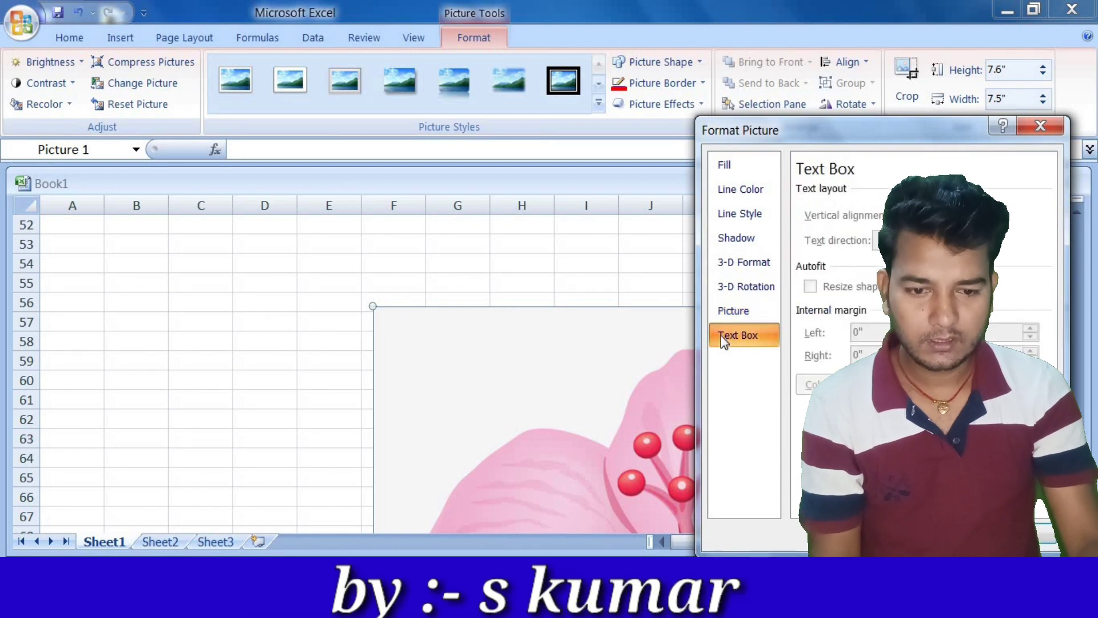
{"action": "left_click", "coordinate": [750, 170]}
{"action": "left_click", "coordinate": [819, 216]}
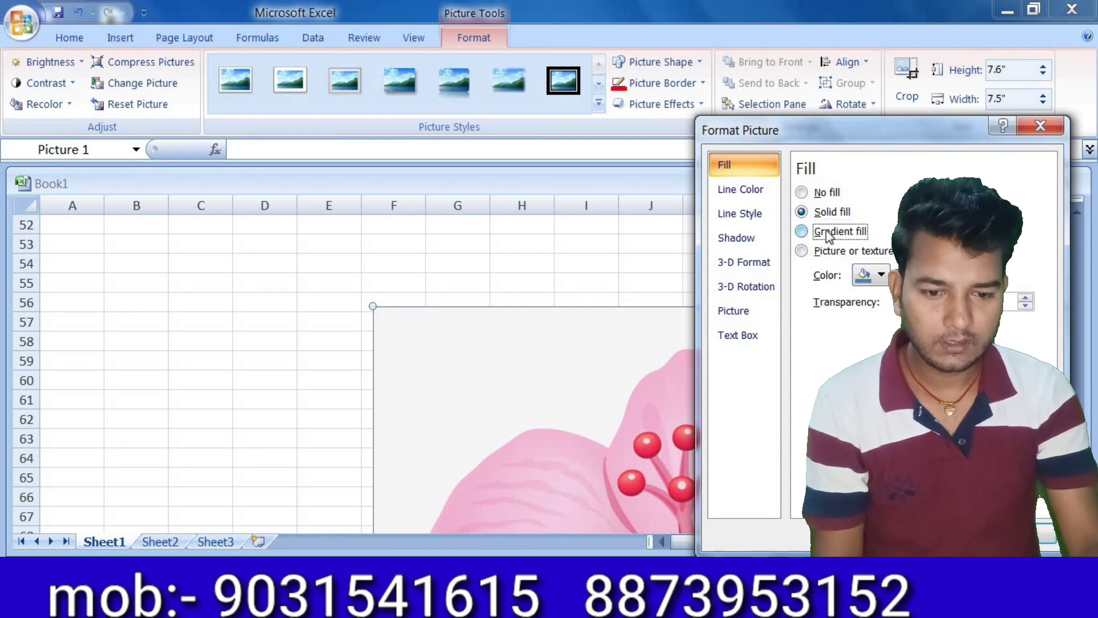
{"action": "left_click", "coordinate": [827, 232]}
{"action": "left_click", "coordinate": [829, 212]}
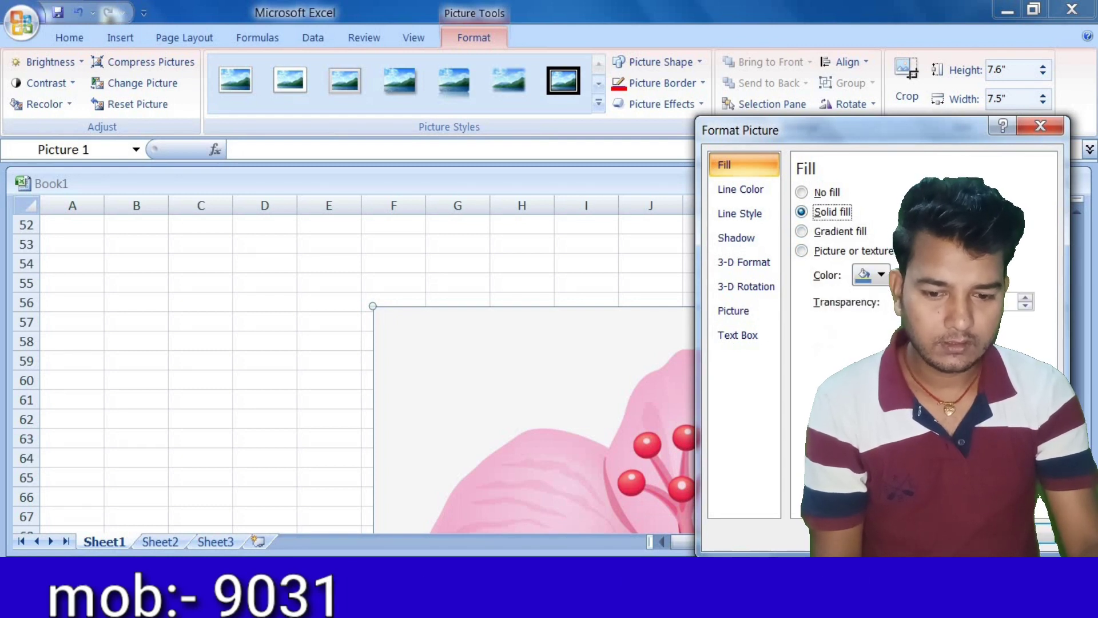
{"action": "key", "text": "Escape"}
Step: Look at the Picture Effects list and close it without adding a shadow
{"action": "scroll", "coordinate": [704, 421], "scroll_direction": "down", "scroll_amount": 4}
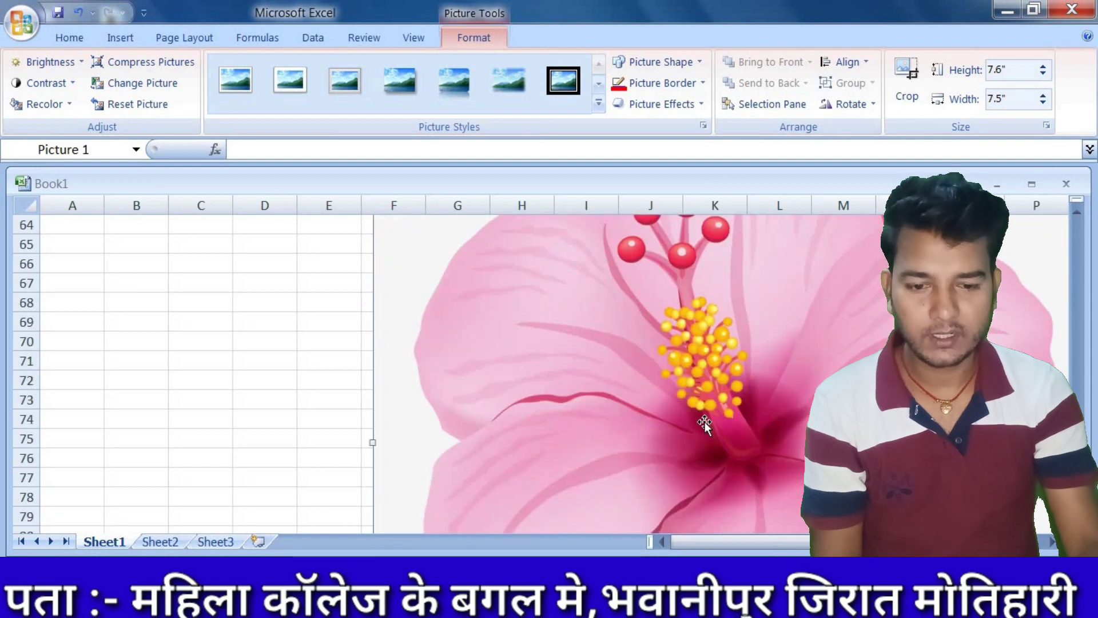
{"action": "scroll", "coordinate": [709, 412], "scroll_direction": "up", "scroll_amount": 4}
{"action": "scroll", "coordinate": [744, 389], "scroll_direction": "down", "scroll_amount": 2}
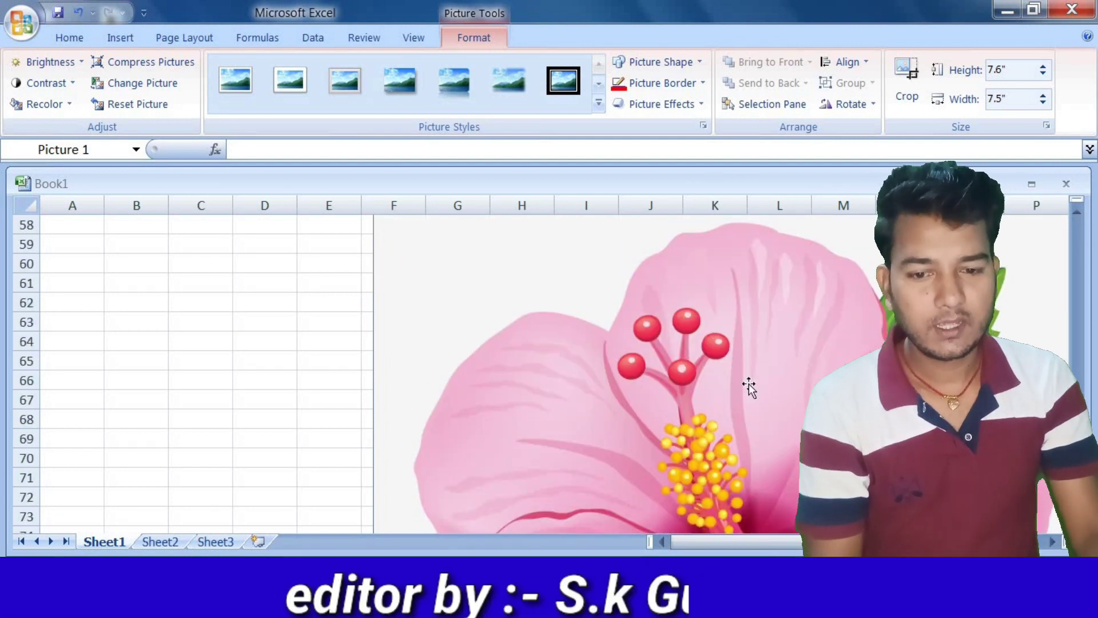
{"action": "left_click", "coordinate": [647, 111]}
{"action": "mouse_move", "coordinate": [672, 182]}
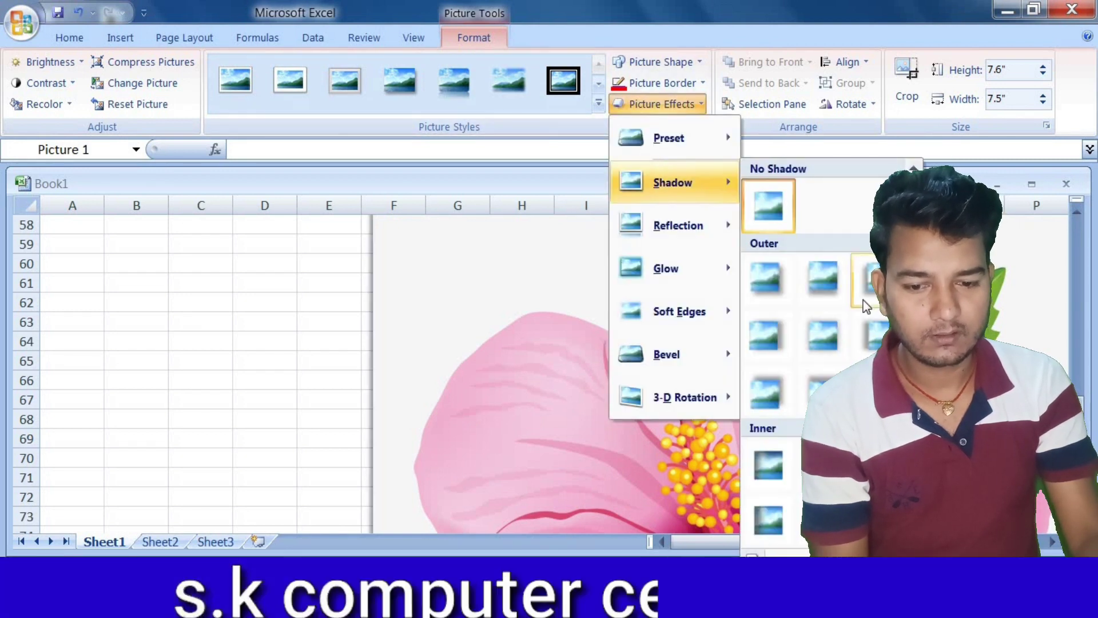
{"action": "left_click", "coordinate": [841, 334]}
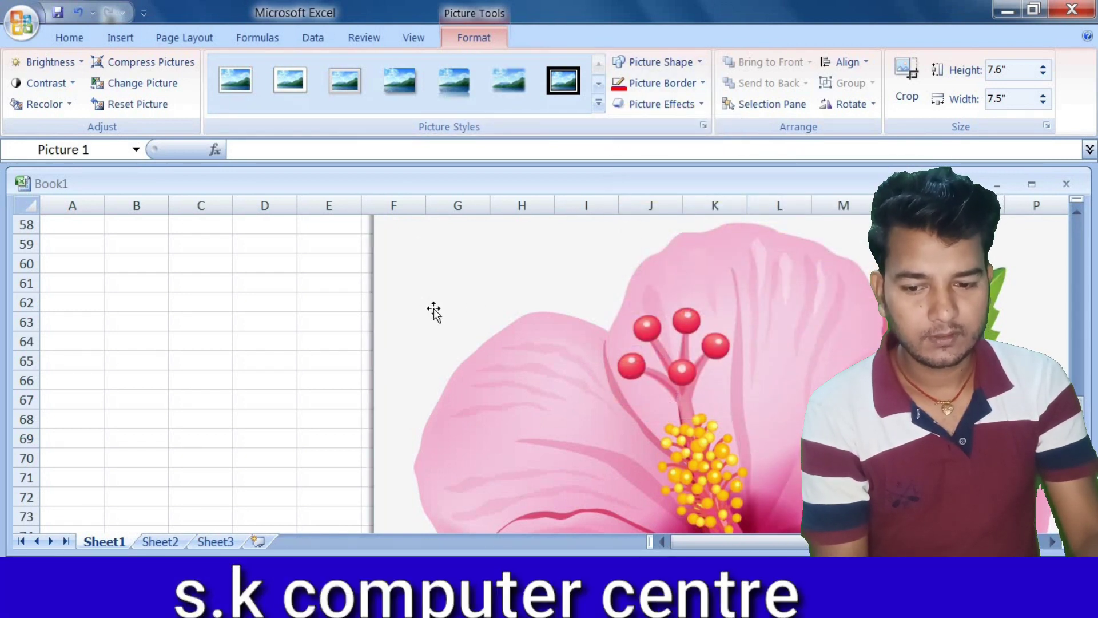
Step: Drag the picture's corner to shrink it to 4.96" x 4.89", then 3.72" x 3.67"
{"action": "scroll", "coordinate": [434, 312], "scroll_direction": "up", "scroll_amount": 3}
{"action": "left_click_drag", "start_coordinate": [369, 361], "coordinate": [624, 615]}
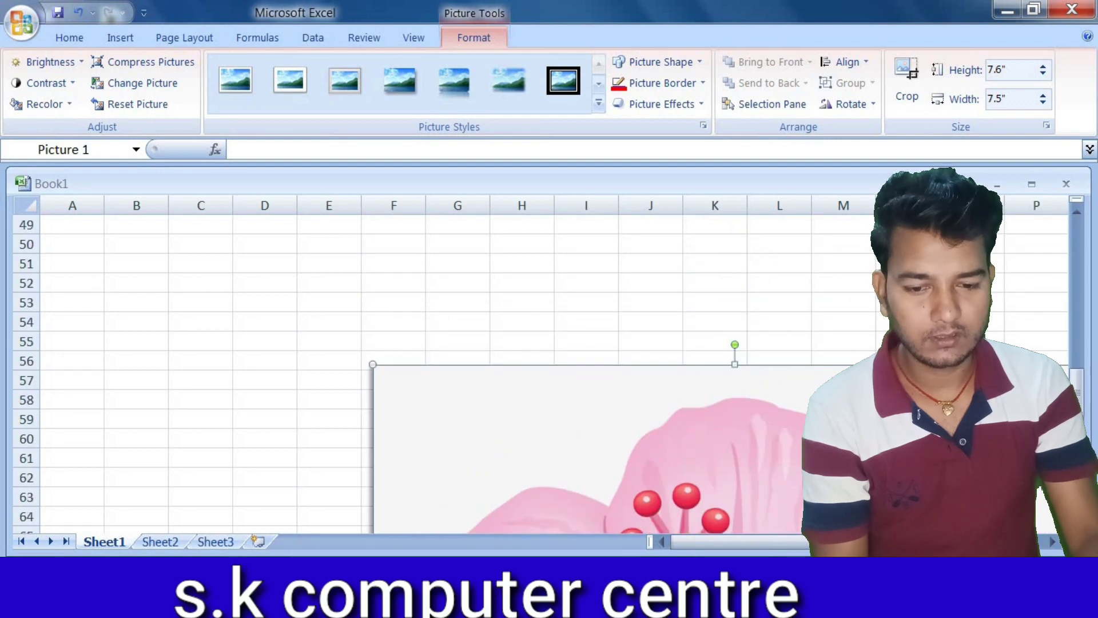
{"action": "scroll", "coordinate": [434, 372], "scroll_direction": "down", "scroll_amount": 4}
{"action": "scroll", "coordinate": [793, 462], "scroll_direction": "down", "scroll_amount": 4}
{"action": "scroll", "coordinate": [794, 462], "scroll_direction": "up", "scroll_amount": 3}
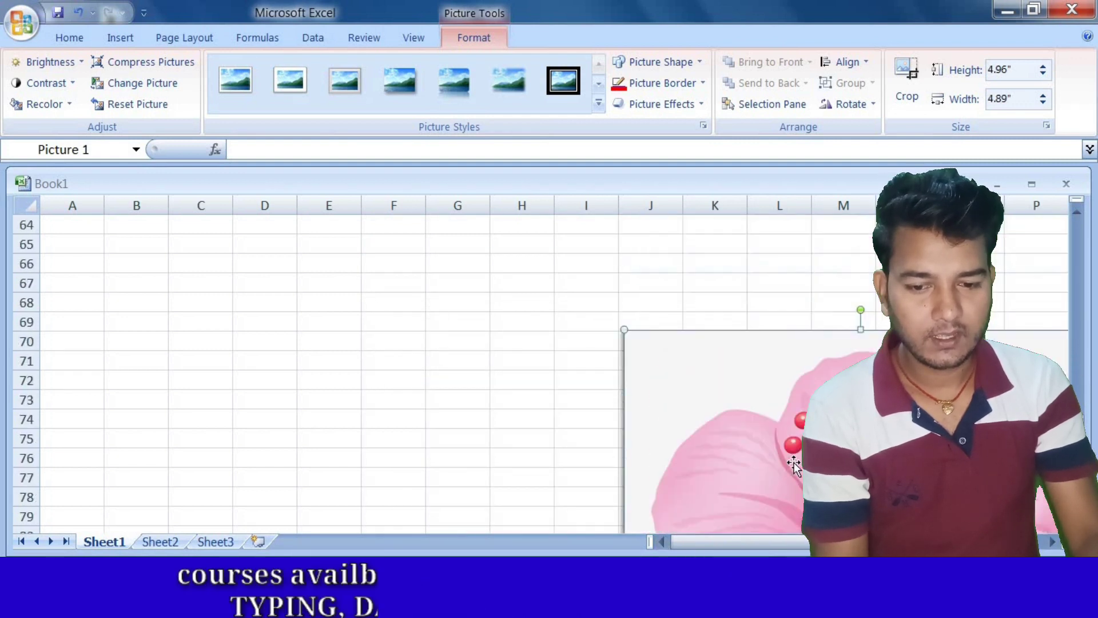
{"action": "left_click_drag", "start_coordinate": [624, 325], "coordinate": [743, 450]}
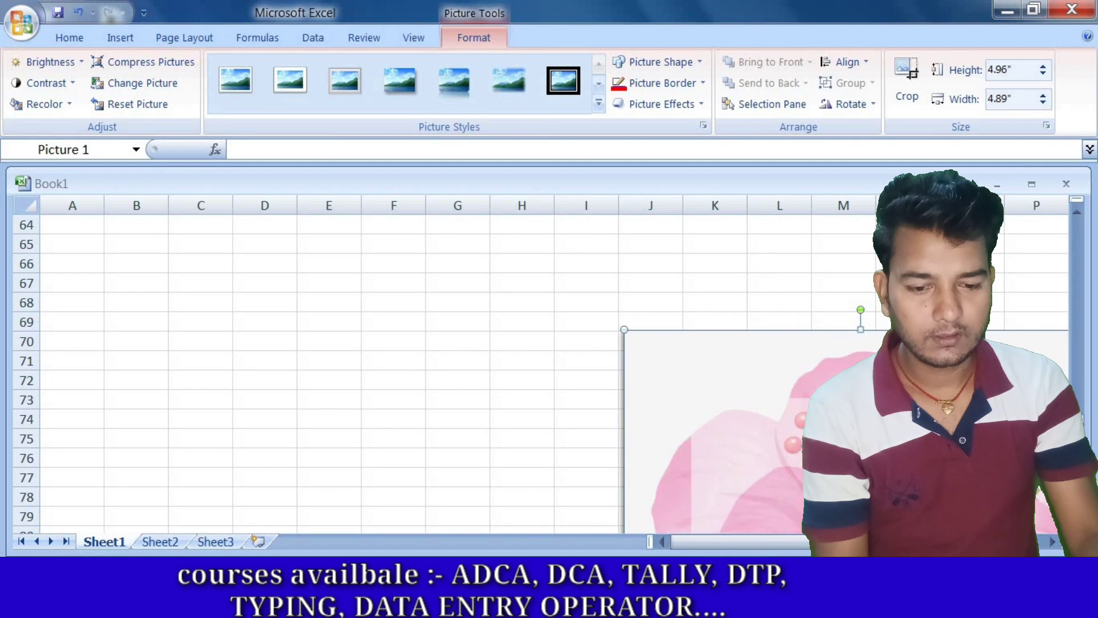
Step: Move the picture up-left and shrink it to 2.72" x 2.68" over columns D–H
{"action": "left_click_drag", "start_coordinate": [806, 484], "coordinate": [381, 250]}
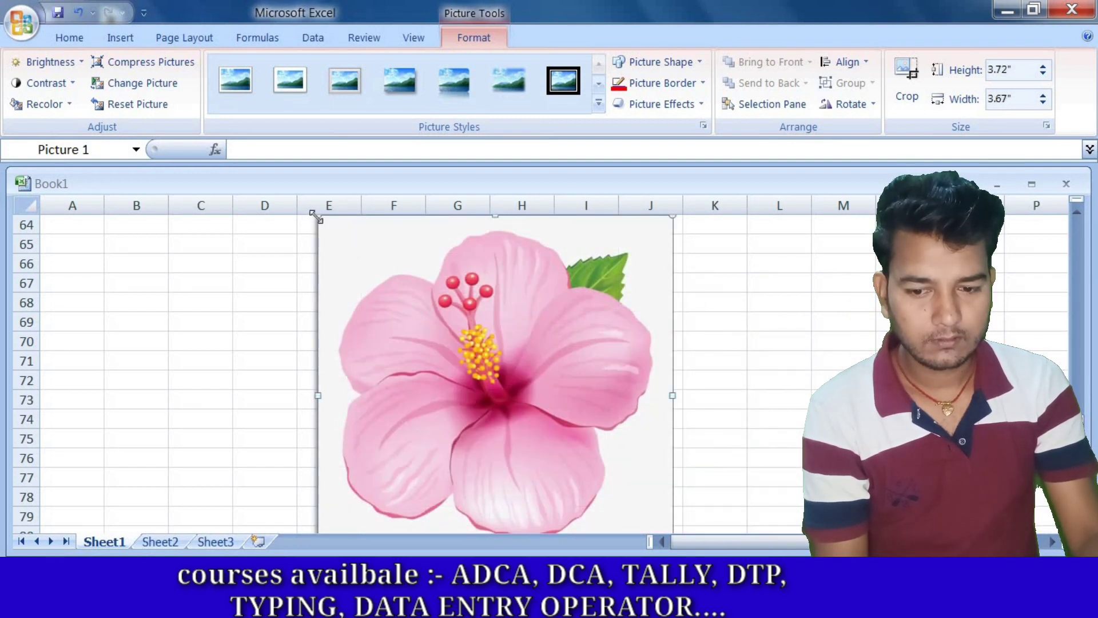
{"action": "left_click_drag", "start_coordinate": [331, 227], "coordinate": [386, 303]}
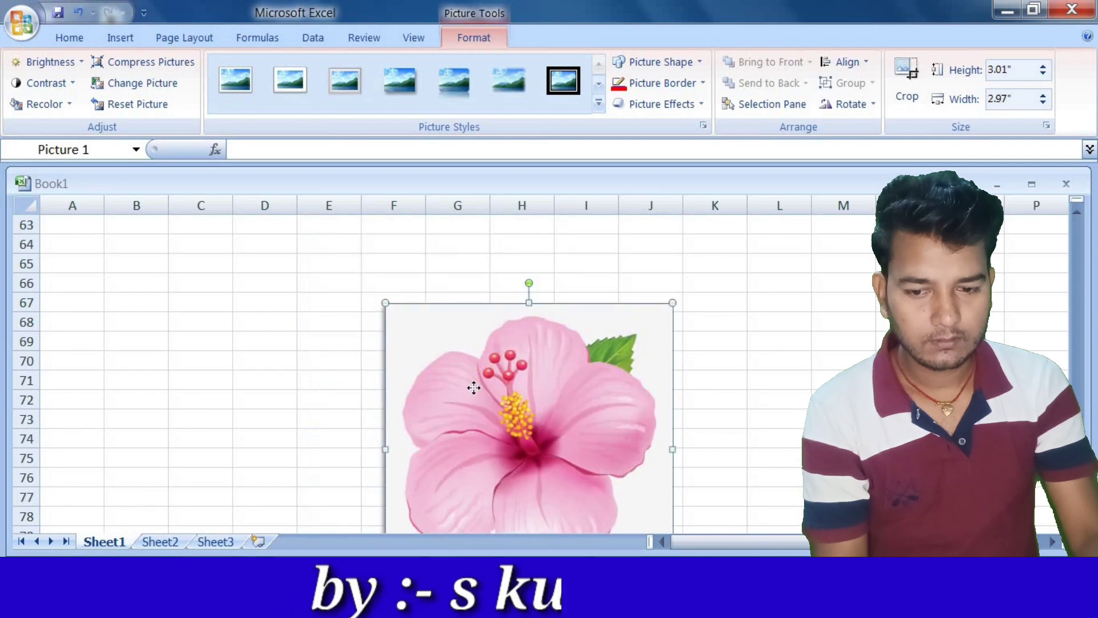
{"action": "left_click_drag", "start_coordinate": [523, 401], "coordinate": [423, 351]}
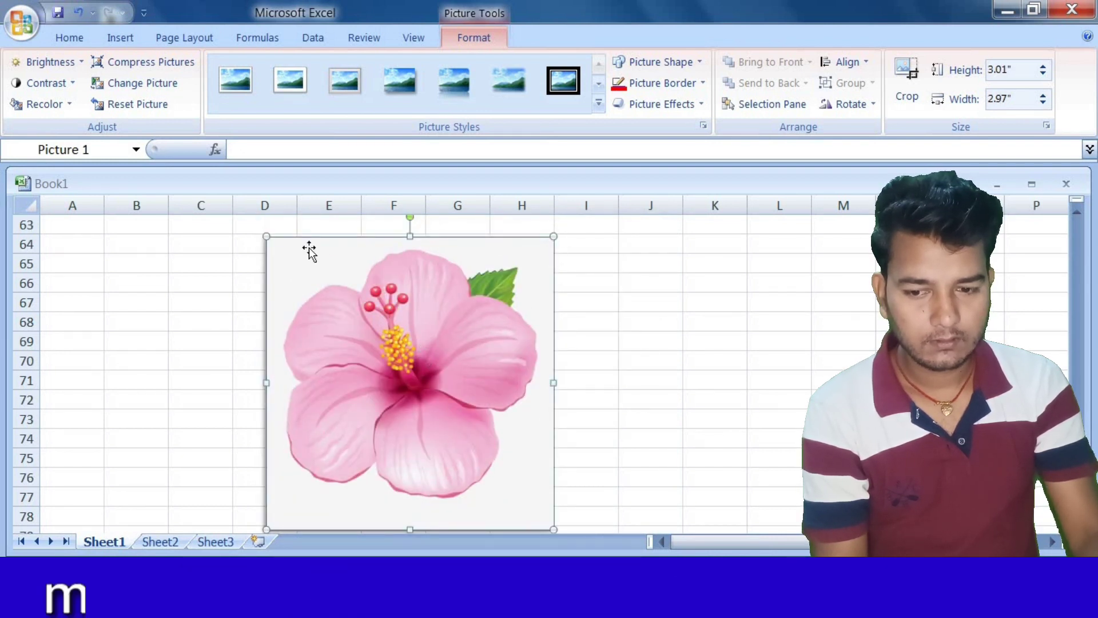
{"action": "left_click_drag", "start_coordinate": [264, 234], "coordinate": [294, 265]}
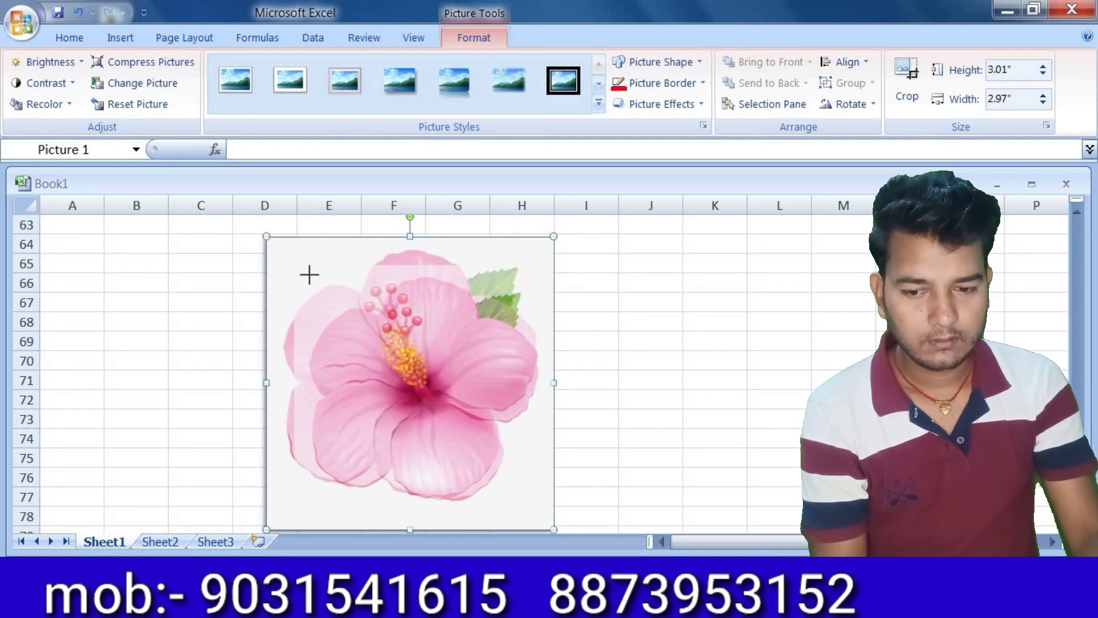
{"action": "left_click_drag", "start_coordinate": [376, 359], "coordinate": [361, 329]}
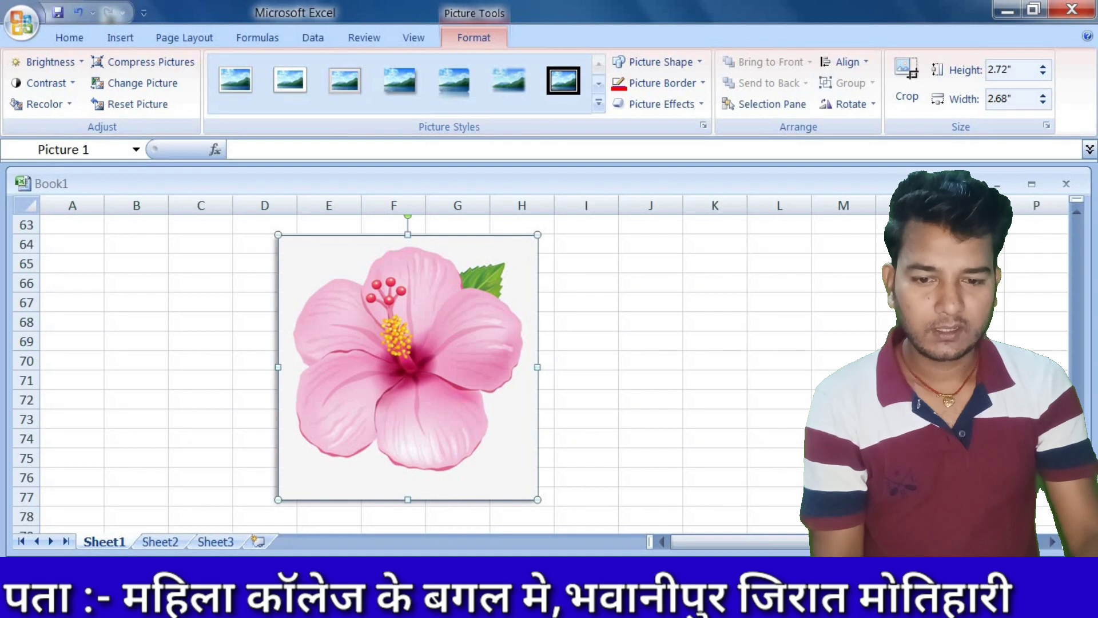
{"action": "left_click", "coordinate": [661, 105]}
{"action": "mouse_move", "coordinate": [674, 138]}
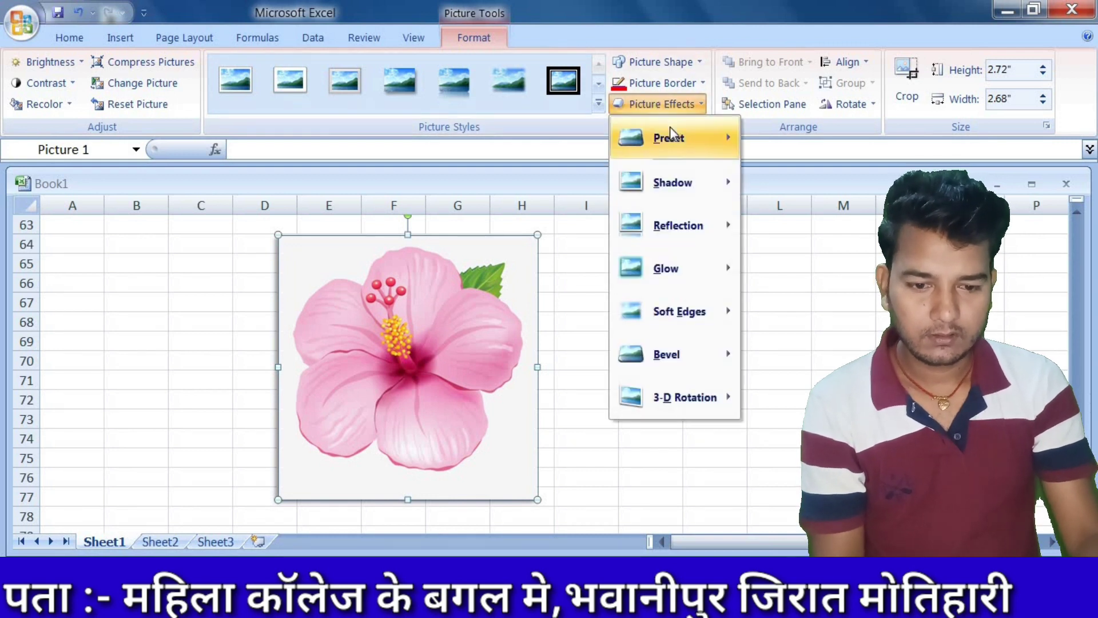
Step: Apply a 2.5 point Soft Edges effect to the hibiscus picture
{"action": "left_click", "coordinate": [768, 165]}
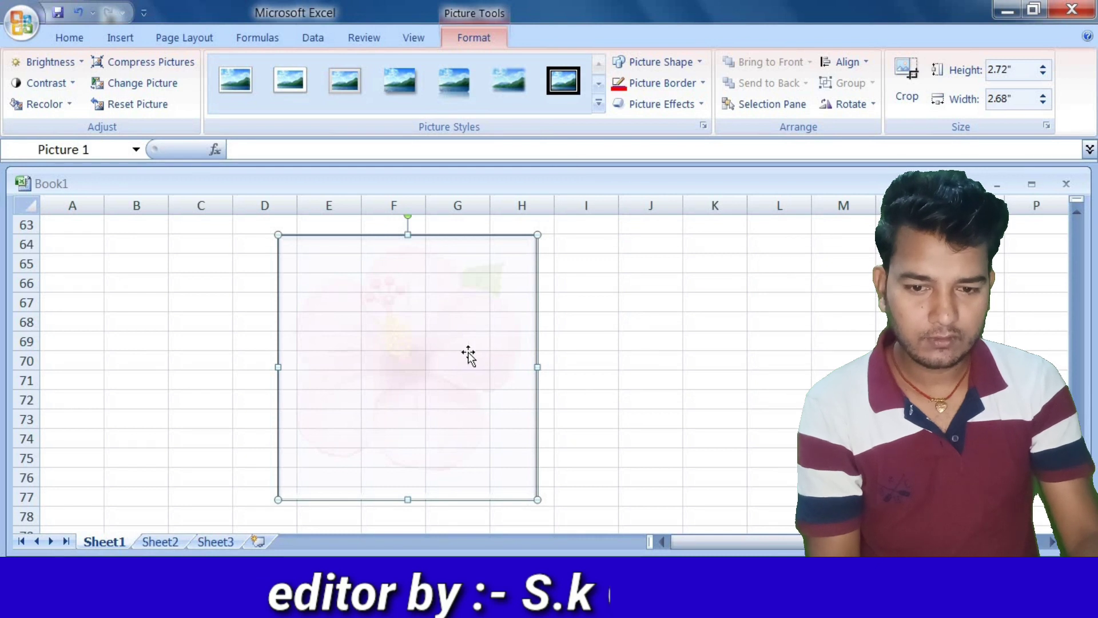
{"action": "left_click", "coordinate": [646, 104]}
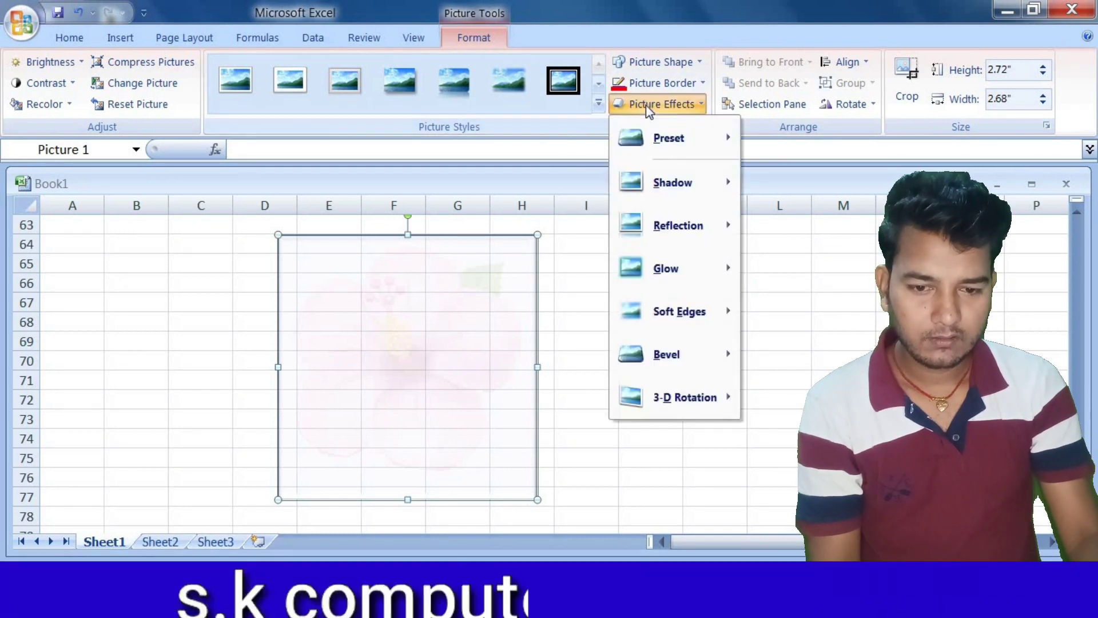
{"action": "mouse_move", "coordinate": [669, 139]}
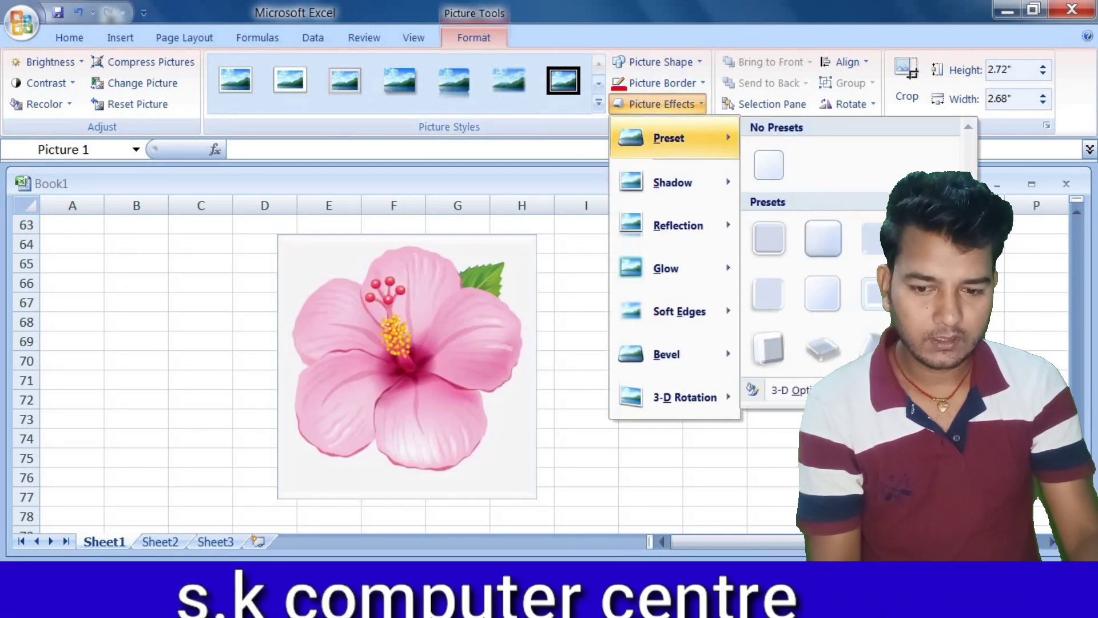
{"action": "key", "text": "Escape"}
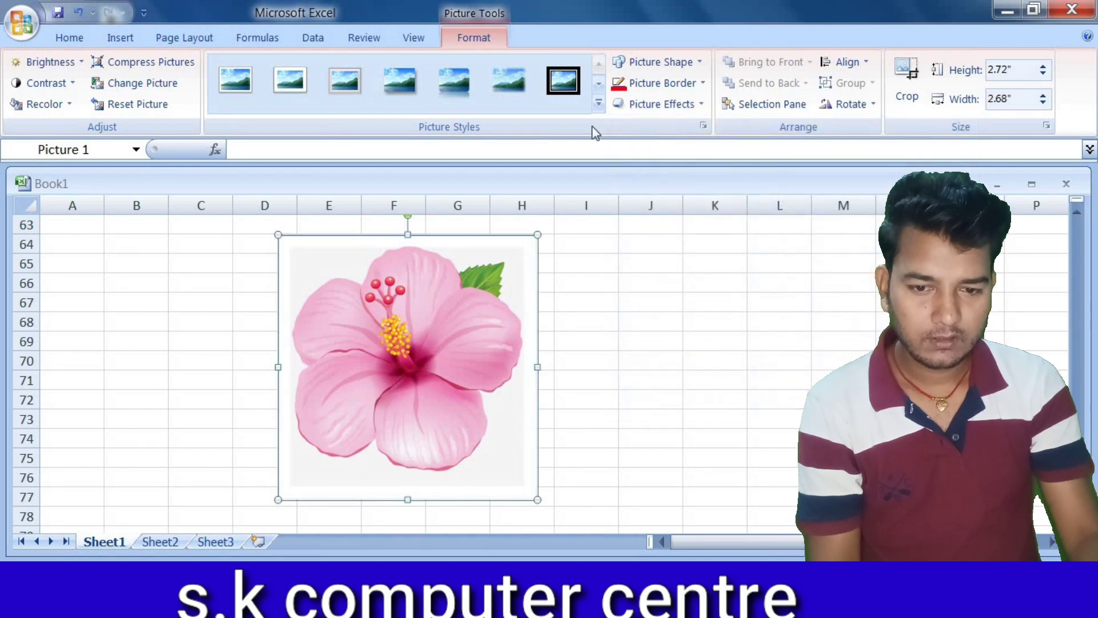
{"action": "left_click", "coordinate": [641, 105]}
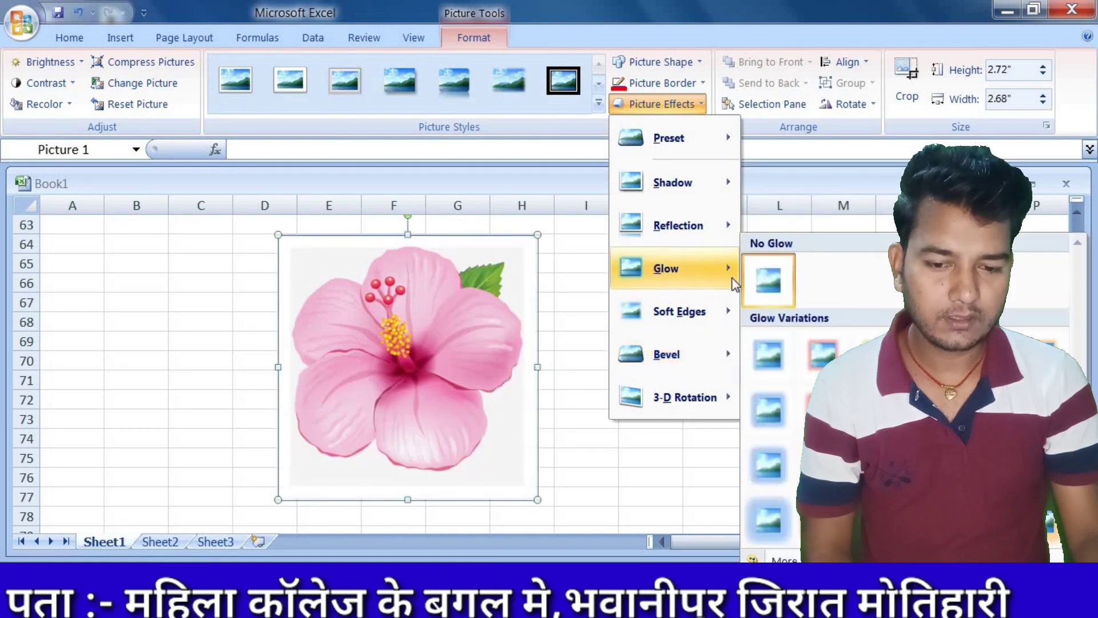
{"action": "mouse_move", "coordinate": [678, 311]}
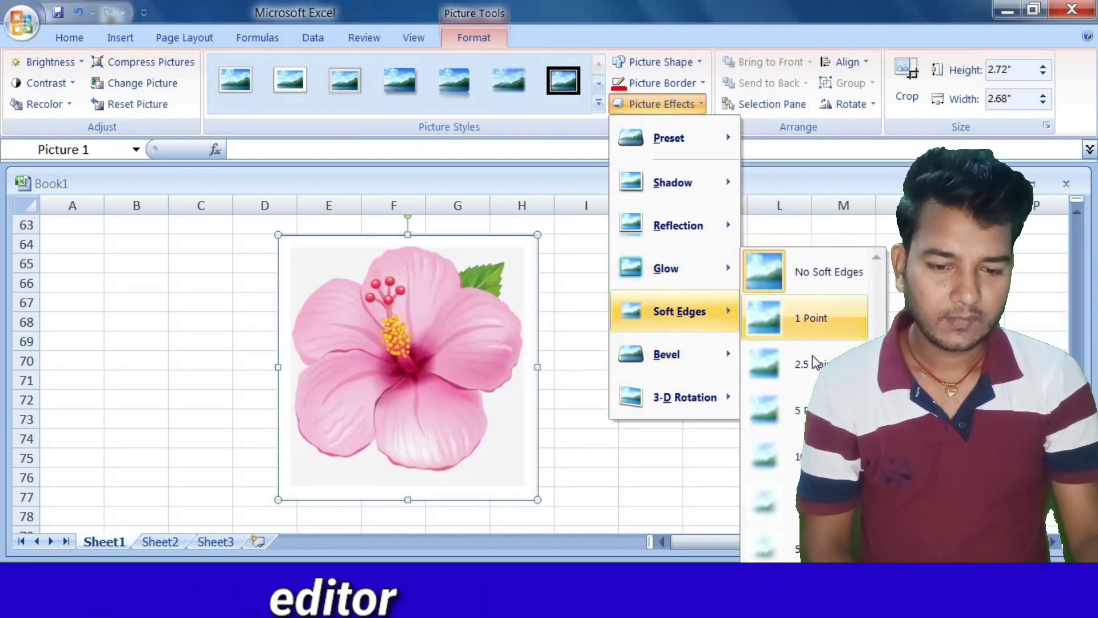
{"action": "left_click", "coordinate": [819, 365]}
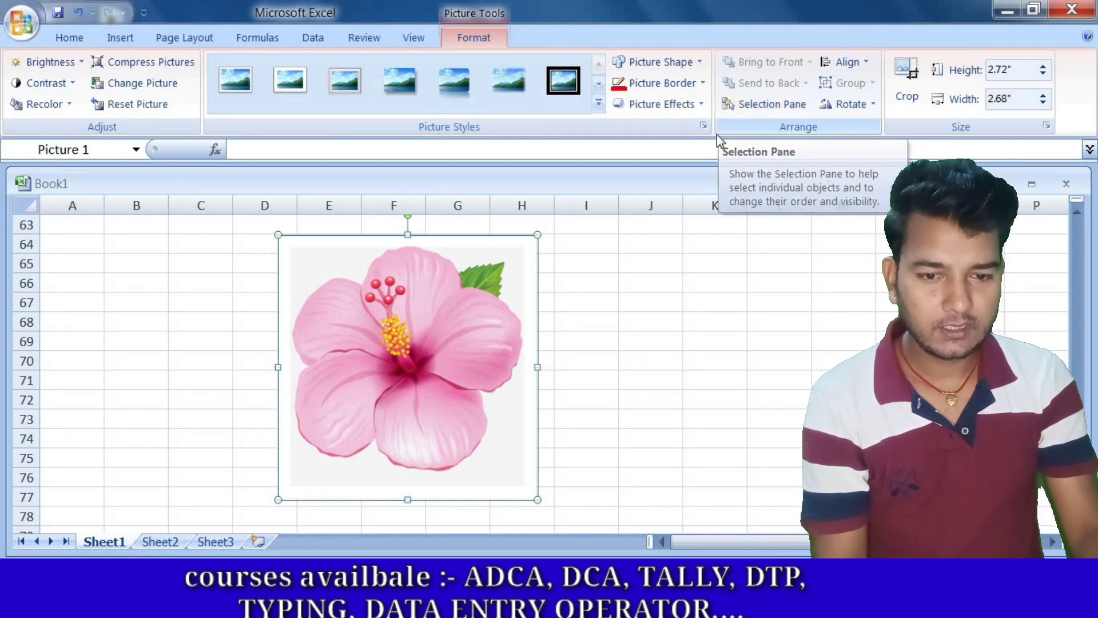
Step: Check the Align and Rotate options without applying any, and turn on Crop
{"action": "left_click", "coordinate": [856, 69]}
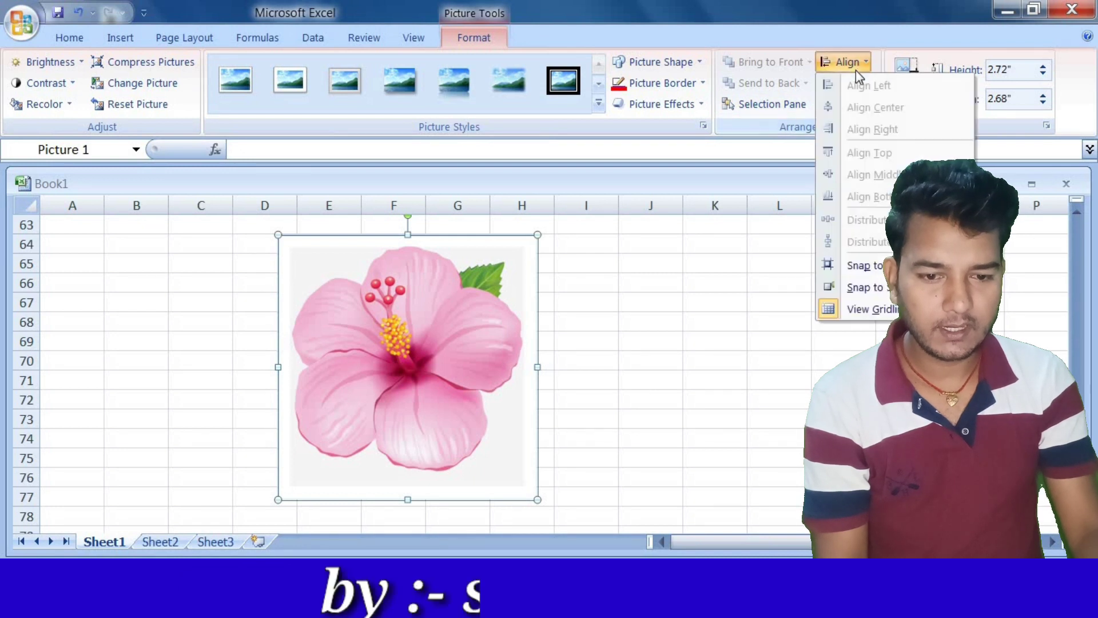
{"action": "left_click", "coordinate": [853, 55]}
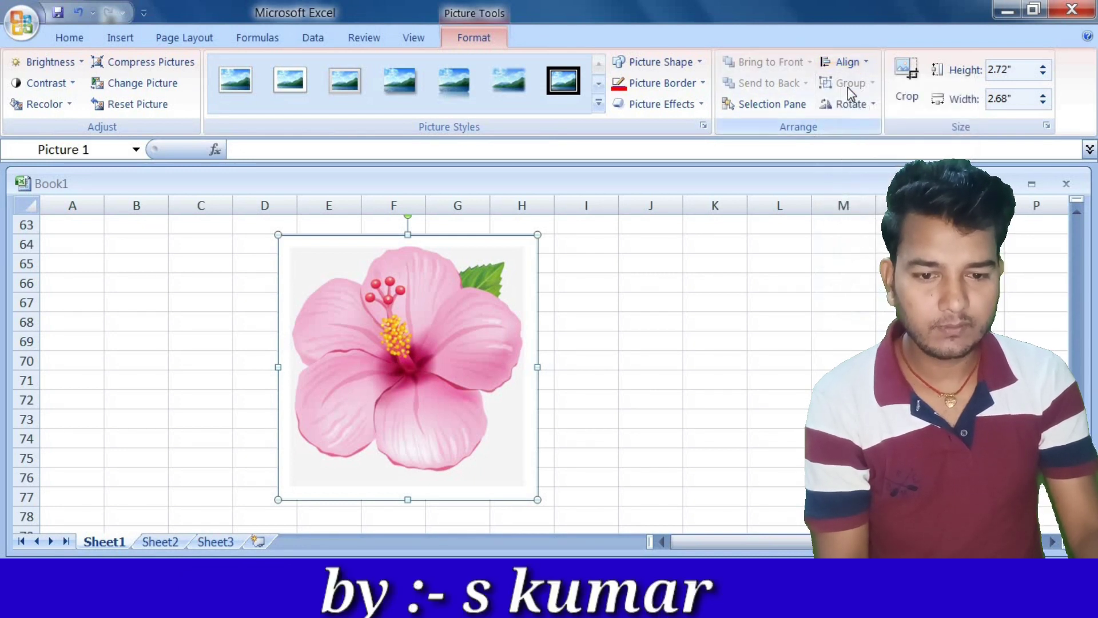
{"action": "left_click", "coordinate": [856, 107]}
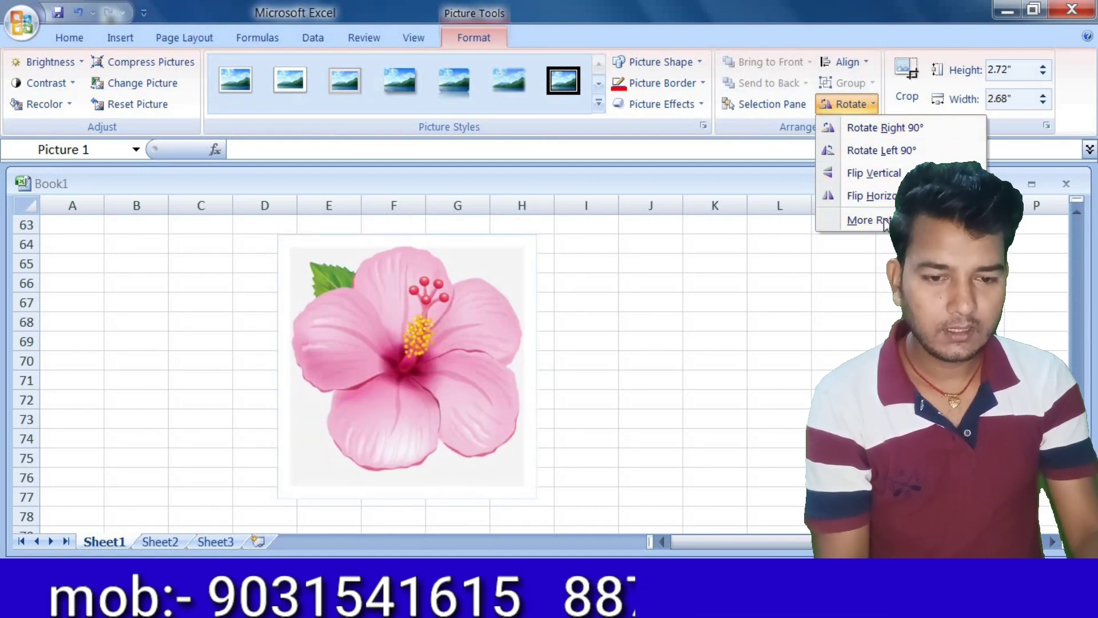
{"action": "left_click", "coordinate": [908, 87]}
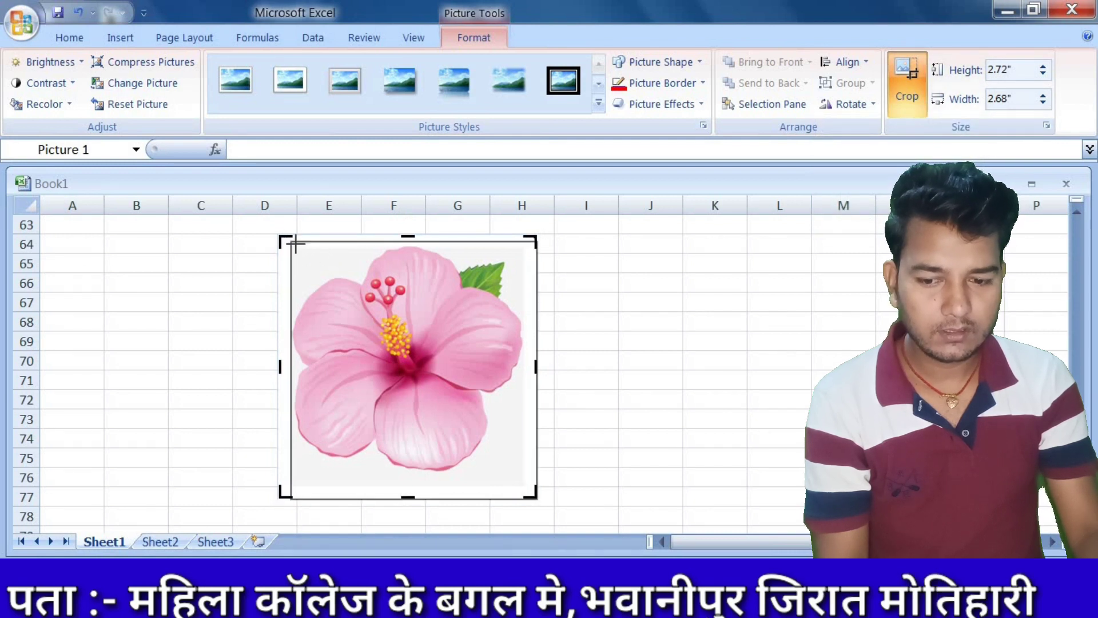
Step: Crop the picture slightly at both corners, then raise its height to about 3.1 inches
{"action": "left_click_drag", "start_coordinate": [296, 243], "coordinate": [293, 246]}
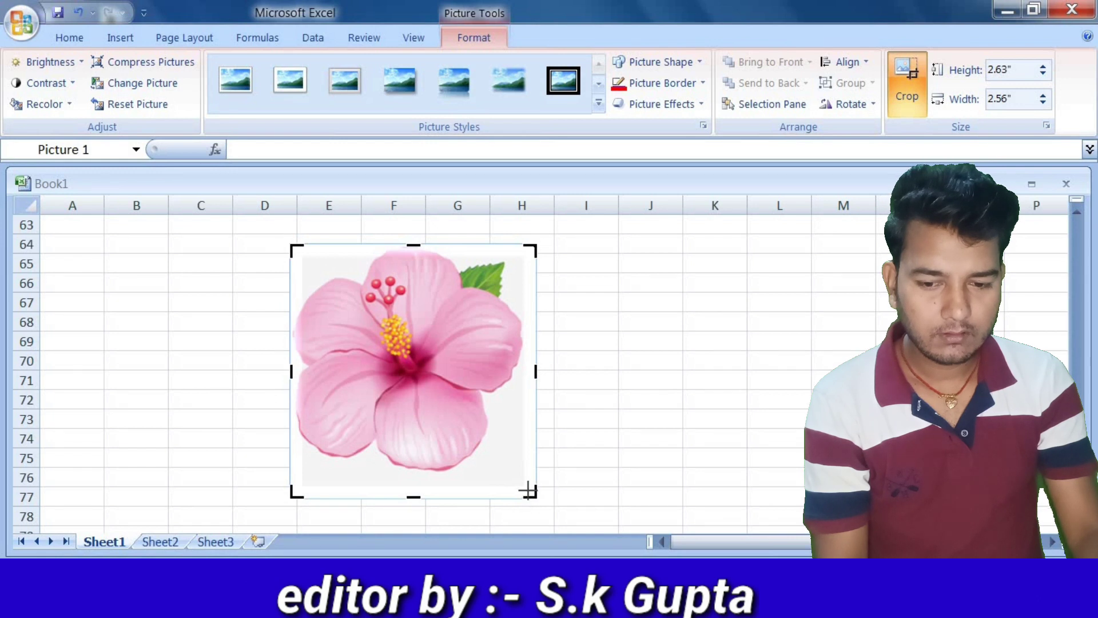
{"action": "left_click_drag", "start_coordinate": [527, 490], "coordinate": [525, 473]}
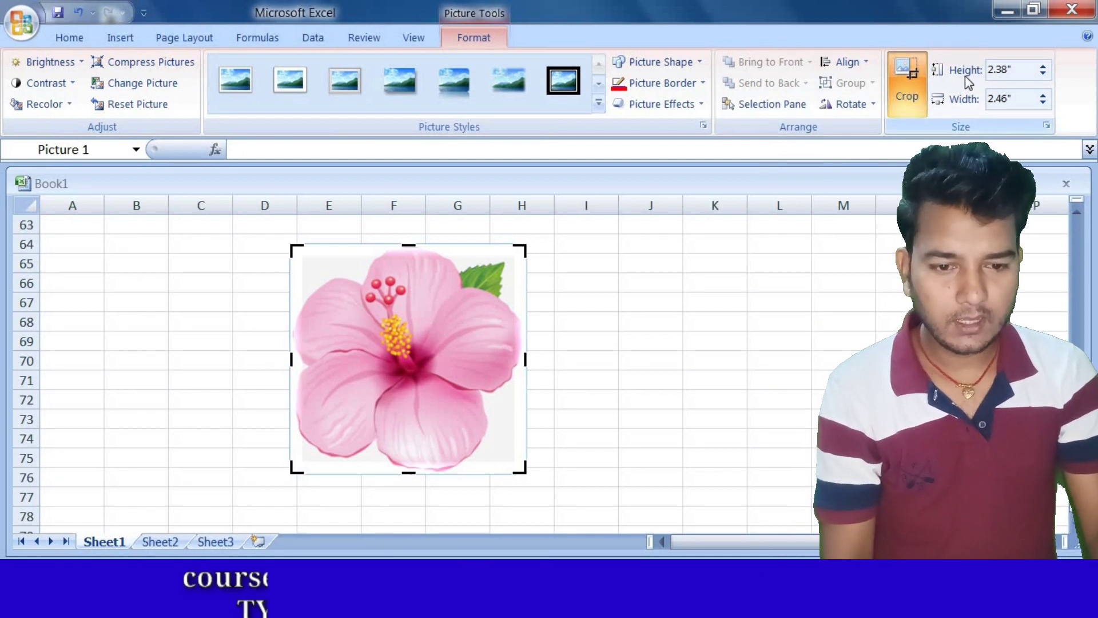
{"action": "left_click", "coordinate": [1044, 66]}
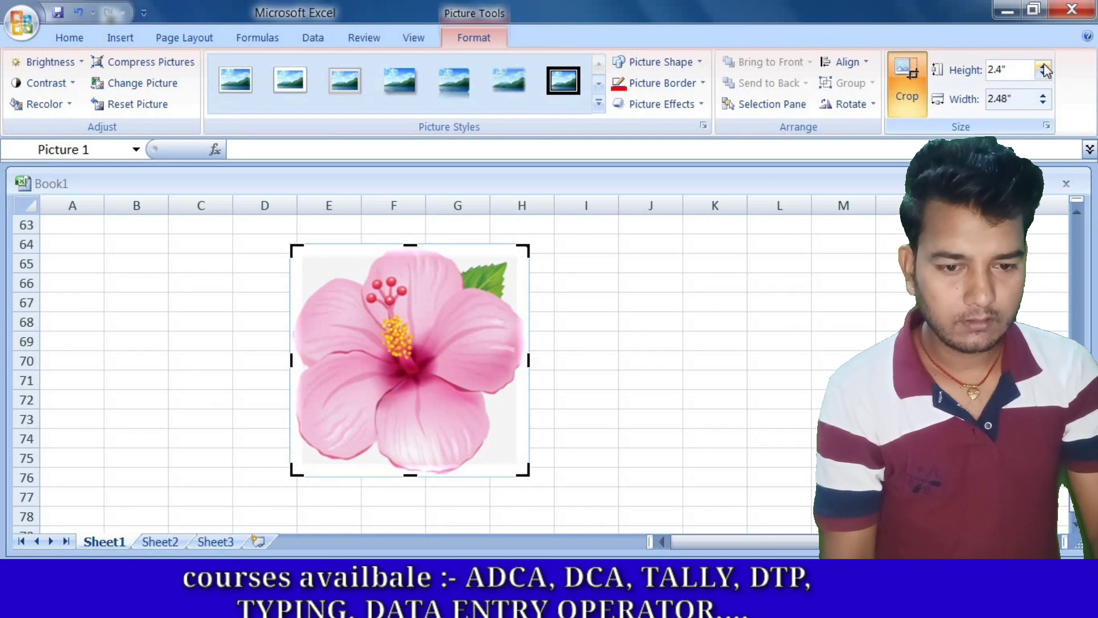
{"action": "left_click", "coordinate": [1044, 66]}
{"action": "left_click", "coordinate": [1044, 66]}
{"action": "left_click", "coordinate": [1044, 66]}
{"action": "left_click", "coordinate": [1044, 66]}
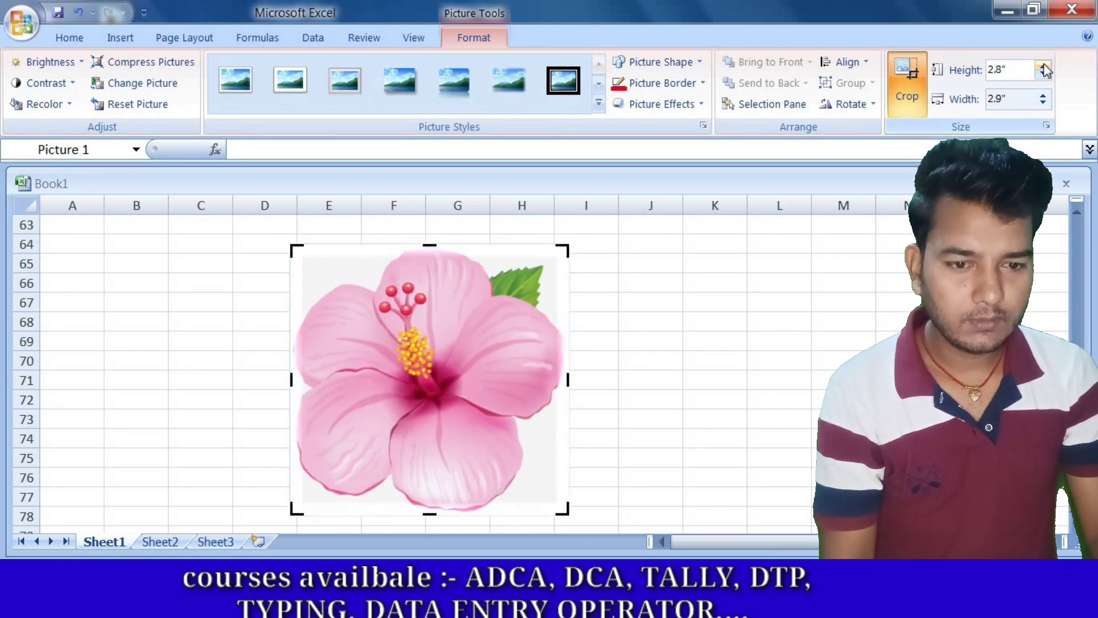
{"action": "left_click", "coordinate": [1044, 67]}
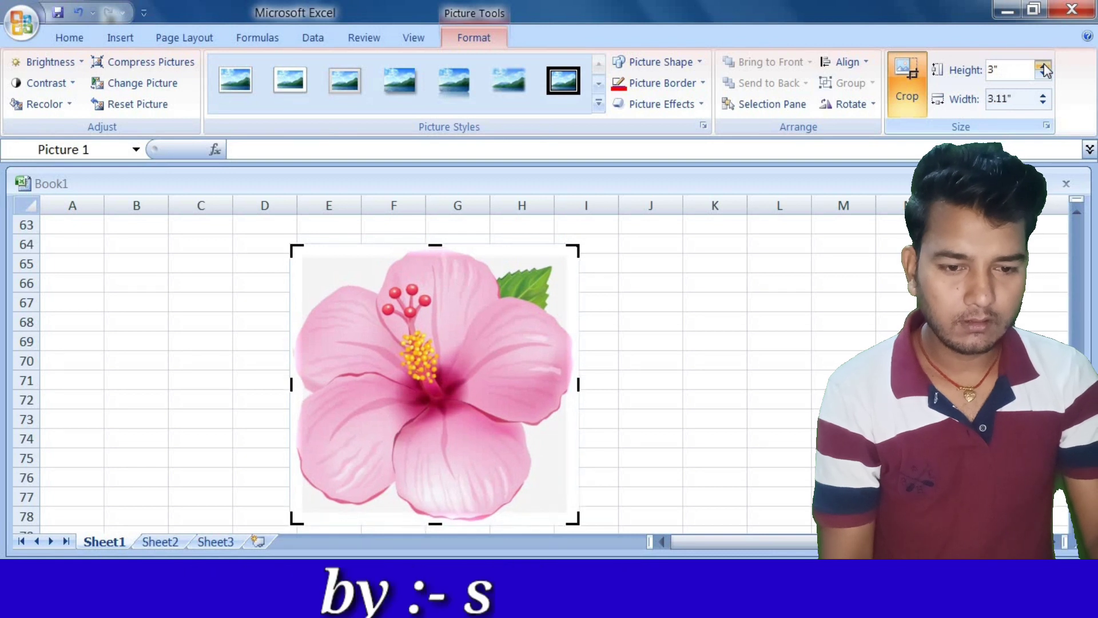
{"action": "left_click", "coordinate": [1044, 67]}
{"action": "left_click", "coordinate": [1044, 66]}
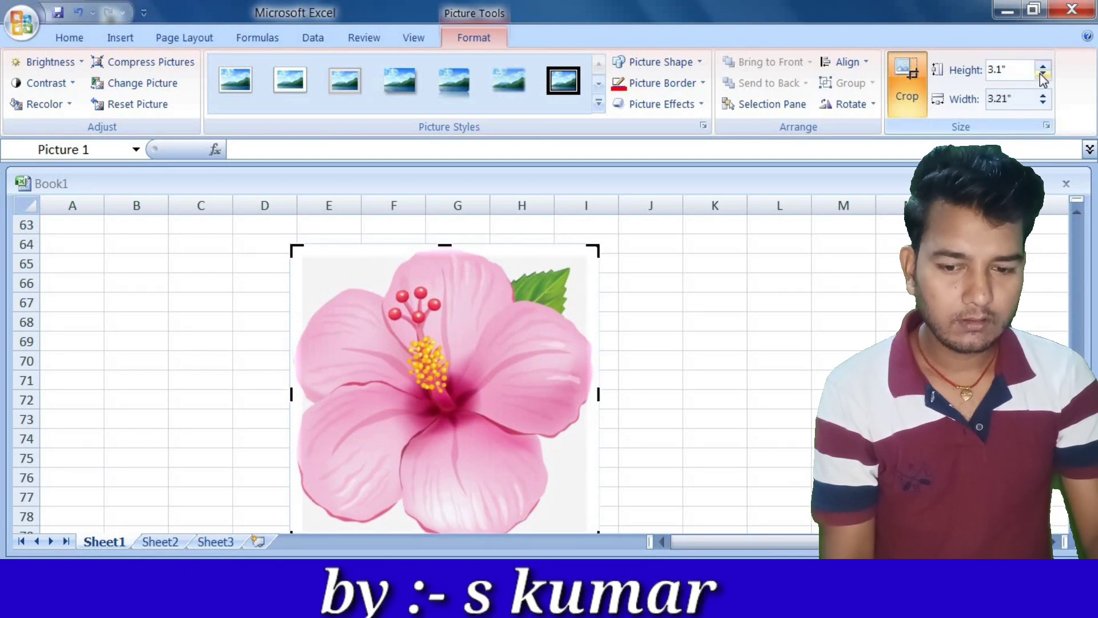
Step: Lower the picture's height toward 1.8 inches, then step it back up
{"action": "left_click", "coordinate": [1043, 75]}
{"action": "double_click", "coordinate": [1042, 75]}
{"action": "left_click", "coordinate": [1042, 75]}
{"action": "triple_click", "coordinate": [1043, 75]}
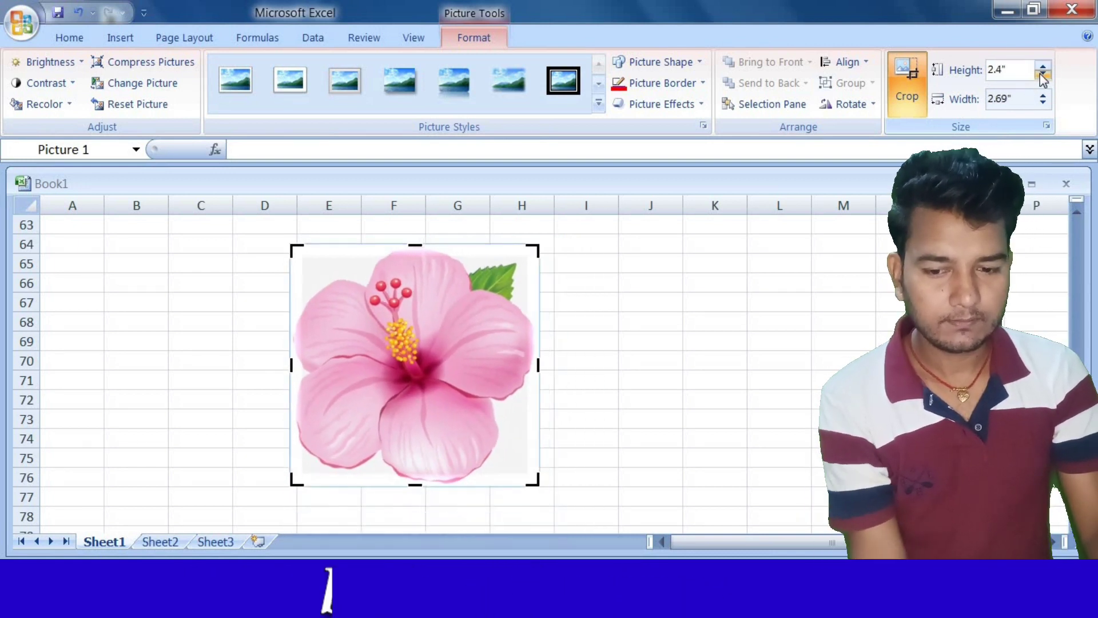
{"action": "triple_click", "coordinate": [1042, 75]}
{"action": "left_click", "coordinate": [1042, 75]}
{"action": "double_click", "coordinate": [1042, 75]}
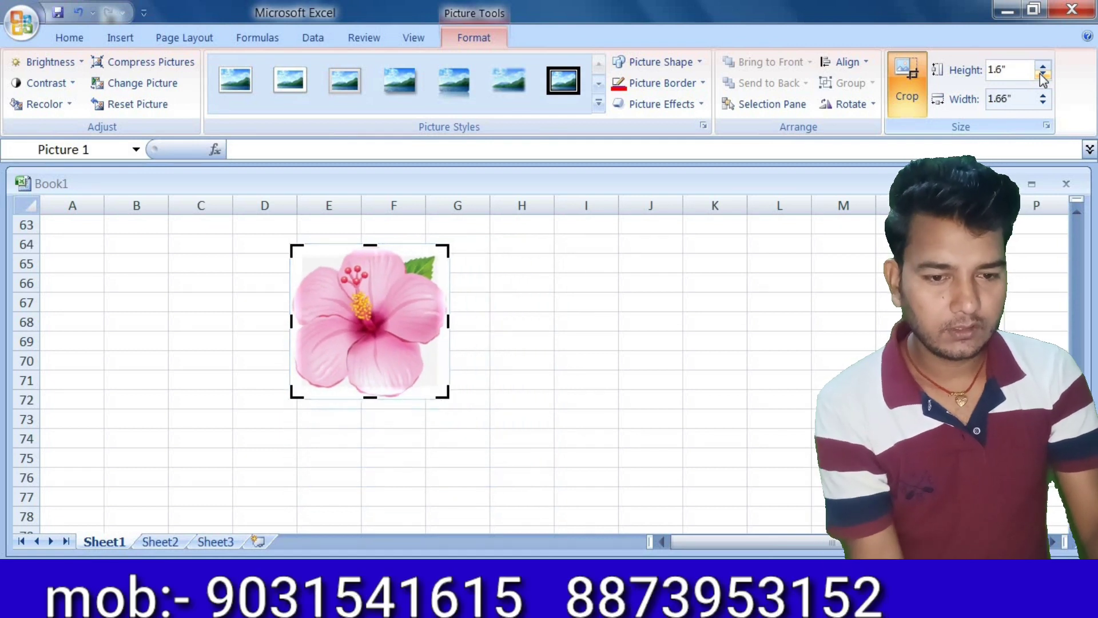
{"action": "triple_click", "coordinate": [1043, 66]}
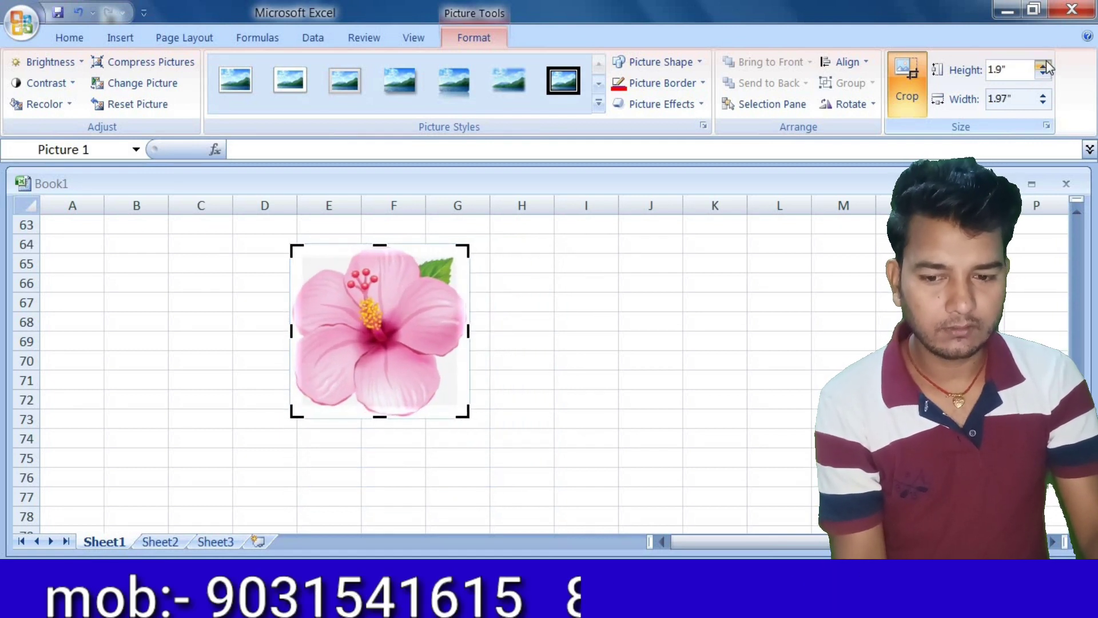
{"action": "triple_click", "coordinate": [1043, 66]}
{"action": "triple_click", "coordinate": [1043, 66]}
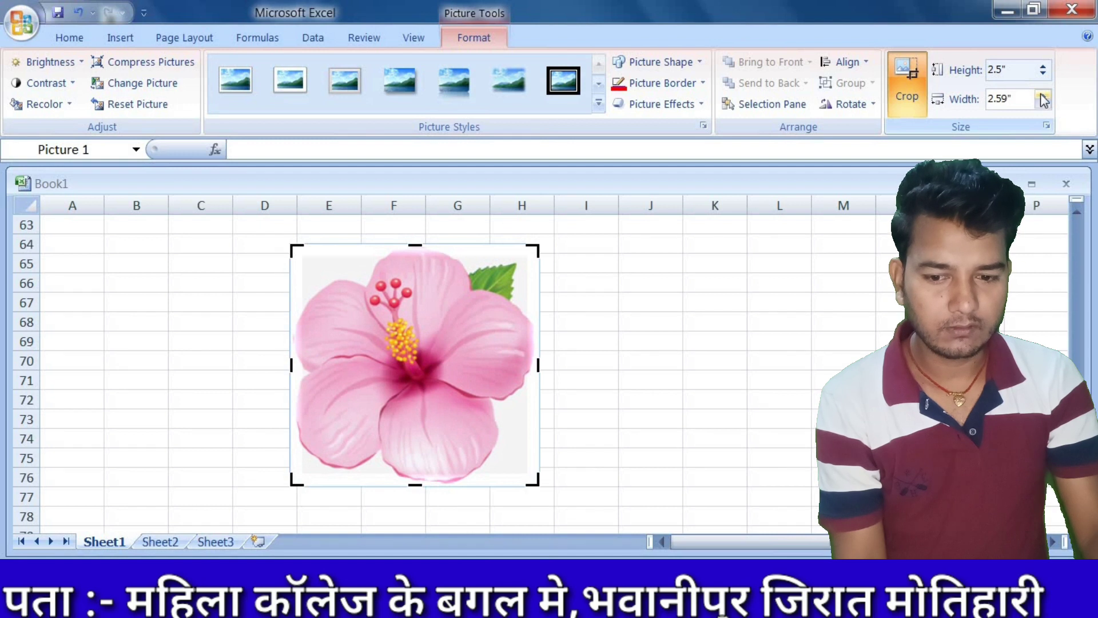
Step: Widen and then narrow the picture, finishing at 2.22" high by 2.3" wide
{"action": "double_click", "coordinate": [1042, 96]}
{"action": "double_click", "coordinate": [1042, 96]}
{"action": "left_click", "coordinate": [1043, 96]}
{"action": "double_click", "coordinate": [1042, 96]}
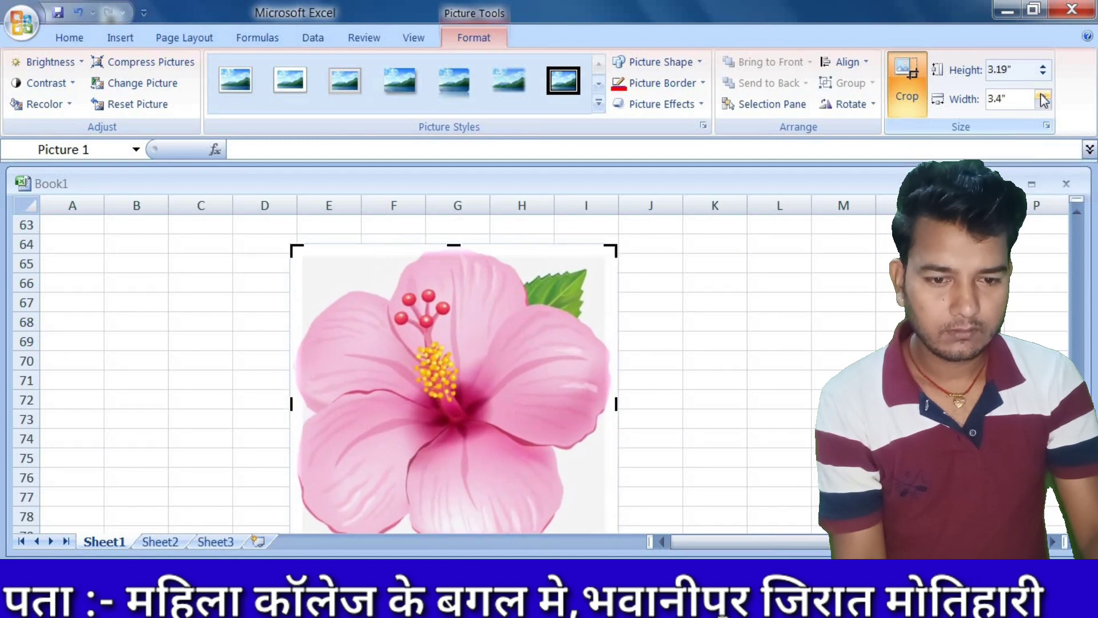
{"action": "double_click", "coordinate": [1043, 104]}
{"action": "left_click", "coordinate": [1043, 103]}
{"action": "double_click", "coordinate": [1042, 103]}
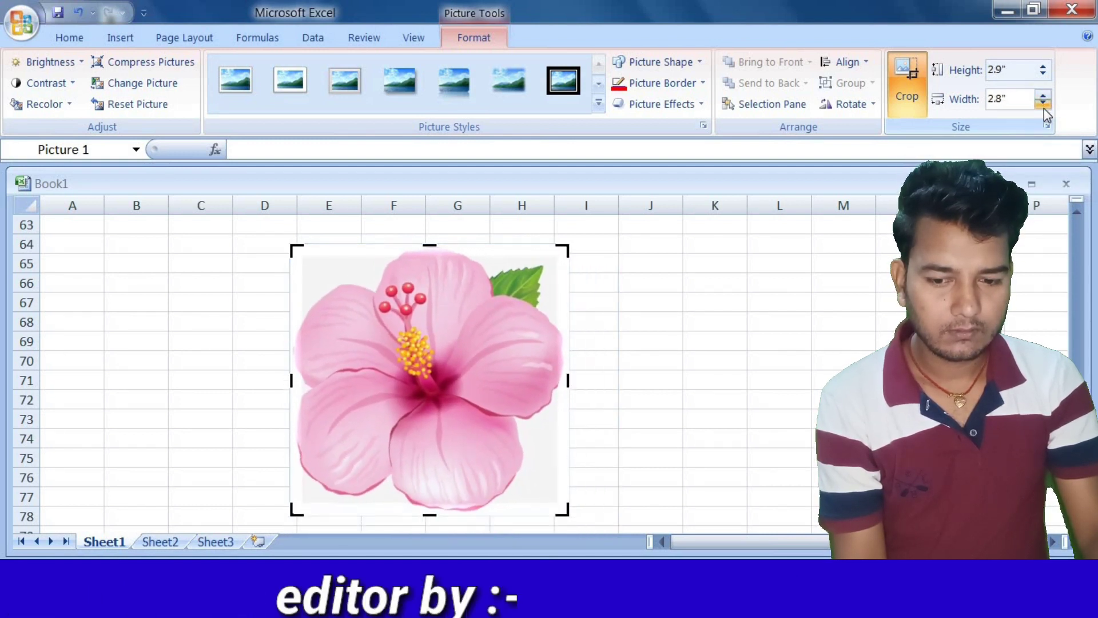
{"action": "double_click", "coordinate": [1042, 104]}
{"action": "double_click", "coordinate": [1043, 103]}
{"action": "double_click", "coordinate": [1043, 103]}
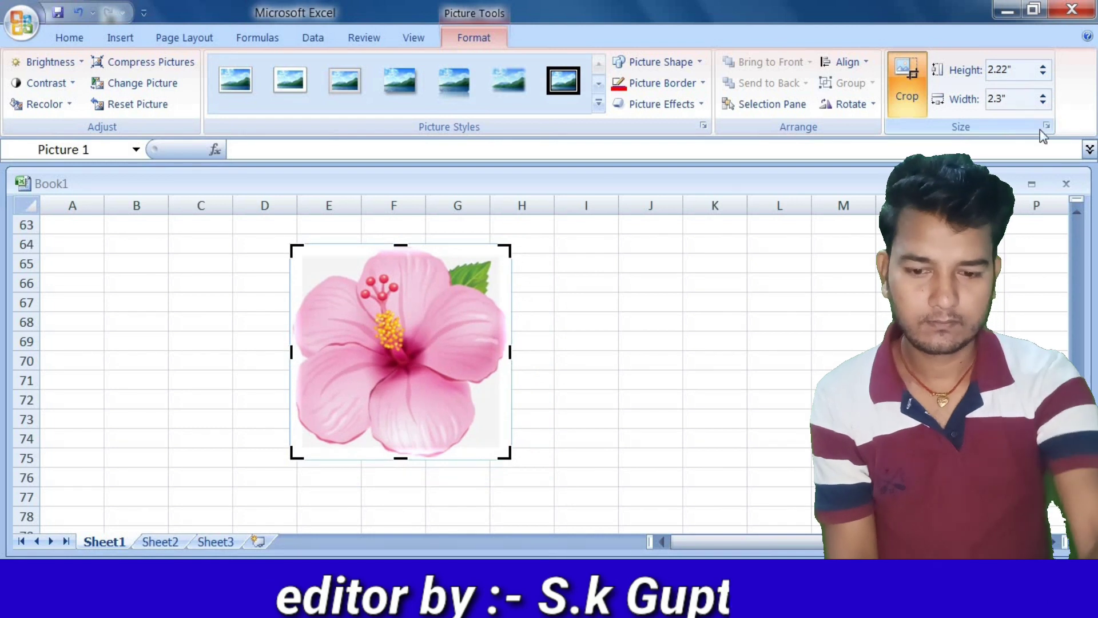
Step: Exit crop, reselect the picture, and adjust its height, ending at about 1 inch
{"action": "left_click", "coordinate": [646, 320]}
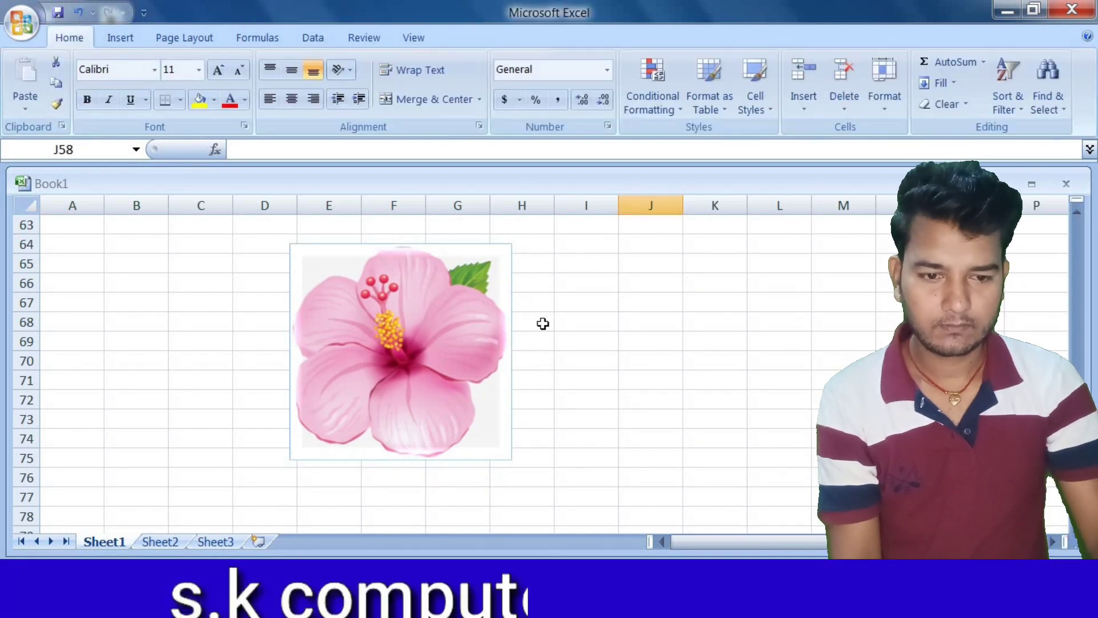
{"action": "left_click", "coordinate": [468, 343]}
{"action": "double_click", "coordinate": [468, 343]}
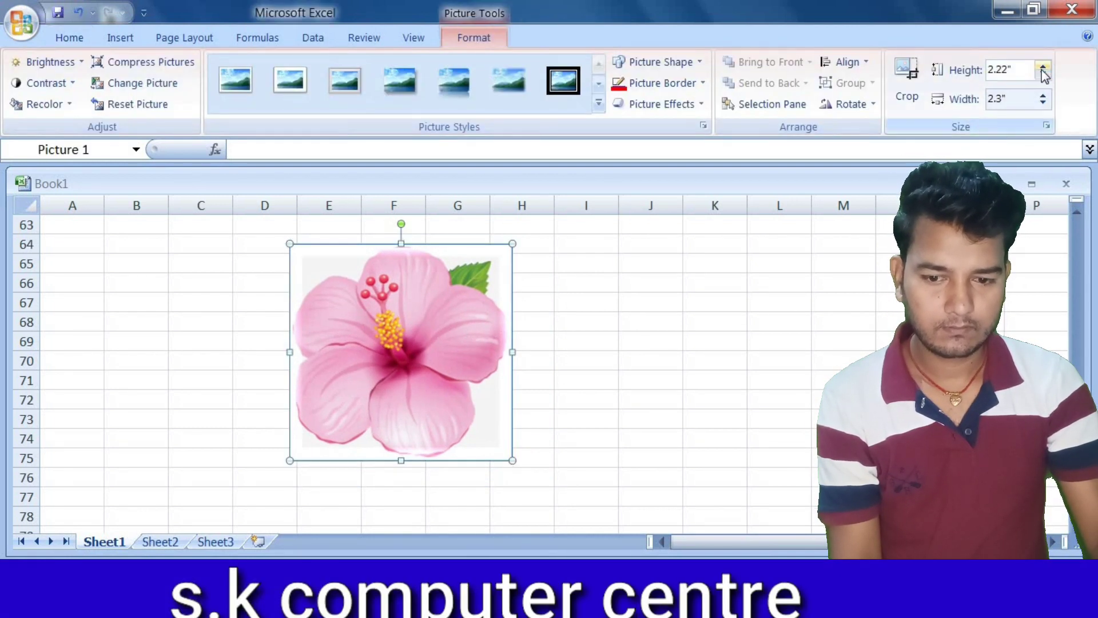
{"action": "left_click", "coordinate": [1043, 67]}
{"action": "left_click", "coordinate": [1042, 67]}
{"action": "left_click", "coordinate": [1042, 66]}
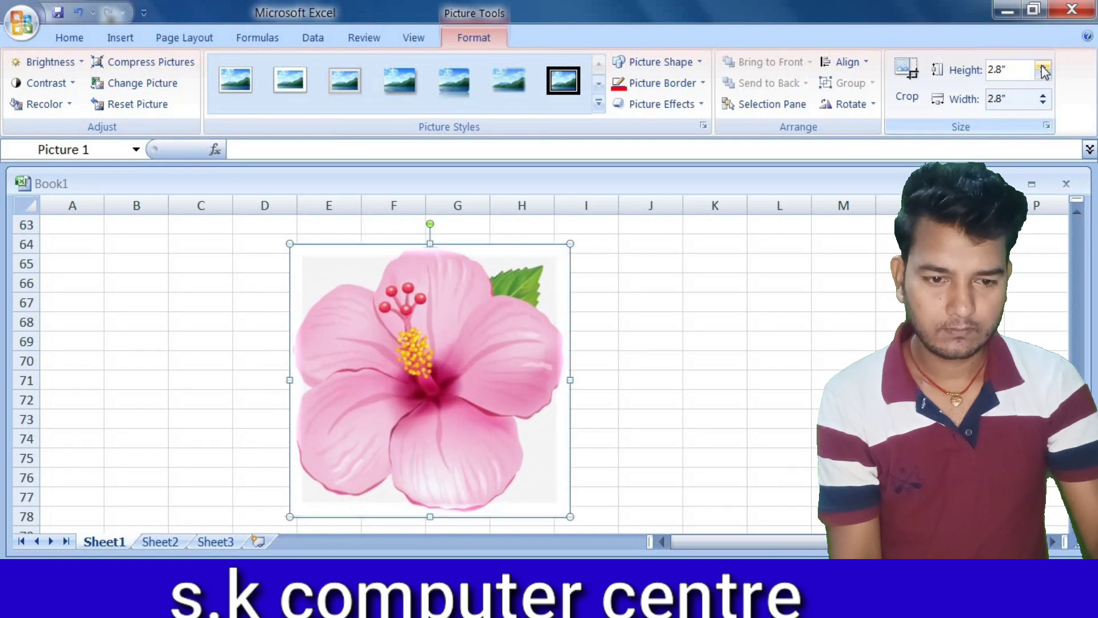
{"action": "left_click", "coordinate": [1043, 97]}
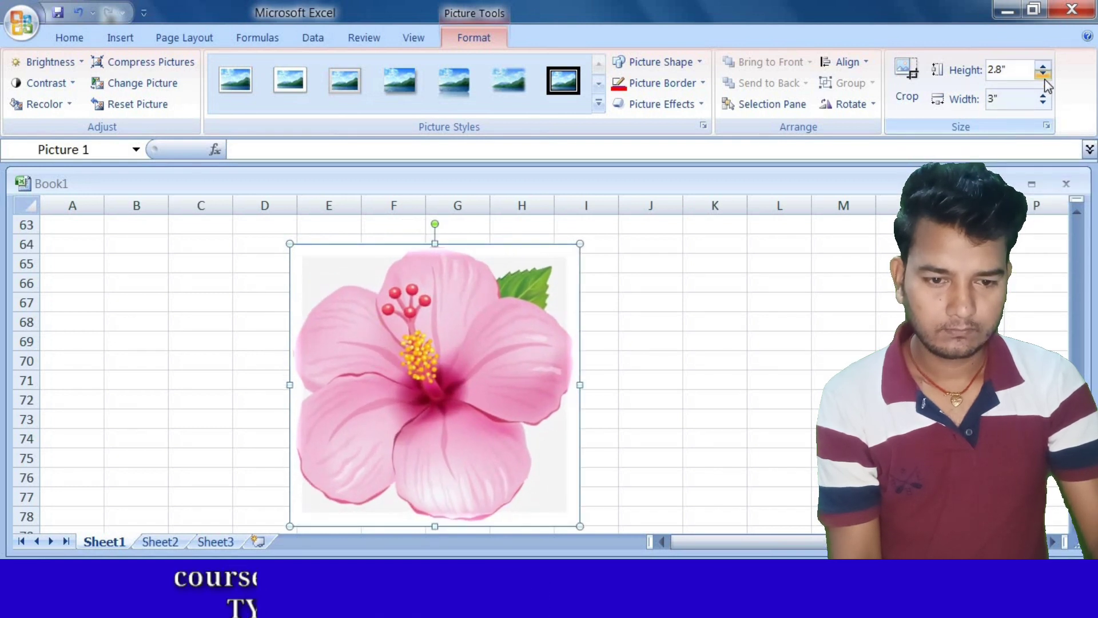
{"action": "left_click", "coordinate": [1043, 74]}
{"action": "left_click", "coordinate": [1043, 74]}
{"action": "left_click", "coordinate": [1043, 74]}
{"action": "left_click", "coordinate": [1043, 74]}
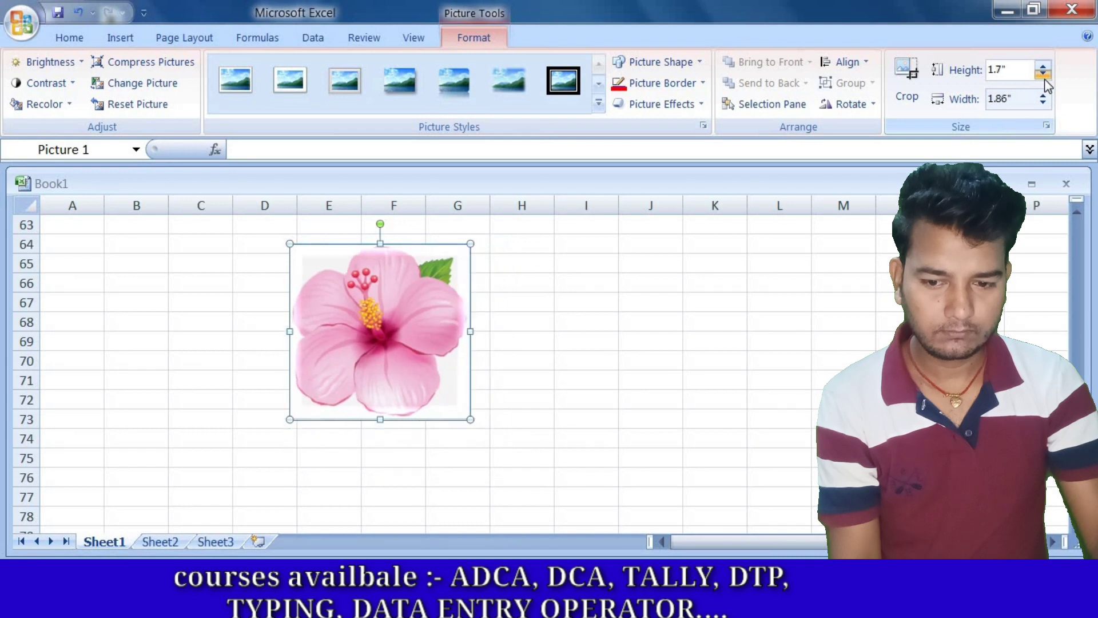
{"action": "left_click", "coordinate": [1043, 75]}
{"action": "left_click", "coordinate": [1043, 74]}
{"action": "left_click", "coordinate": [1043, 75]}
{"action": "left_click", "coordinate": [1043, 74]}
{"action": "left_click", "coordinate": [1042, 74]}
{"action": "left_click", "coordinate": [1043, 75]}
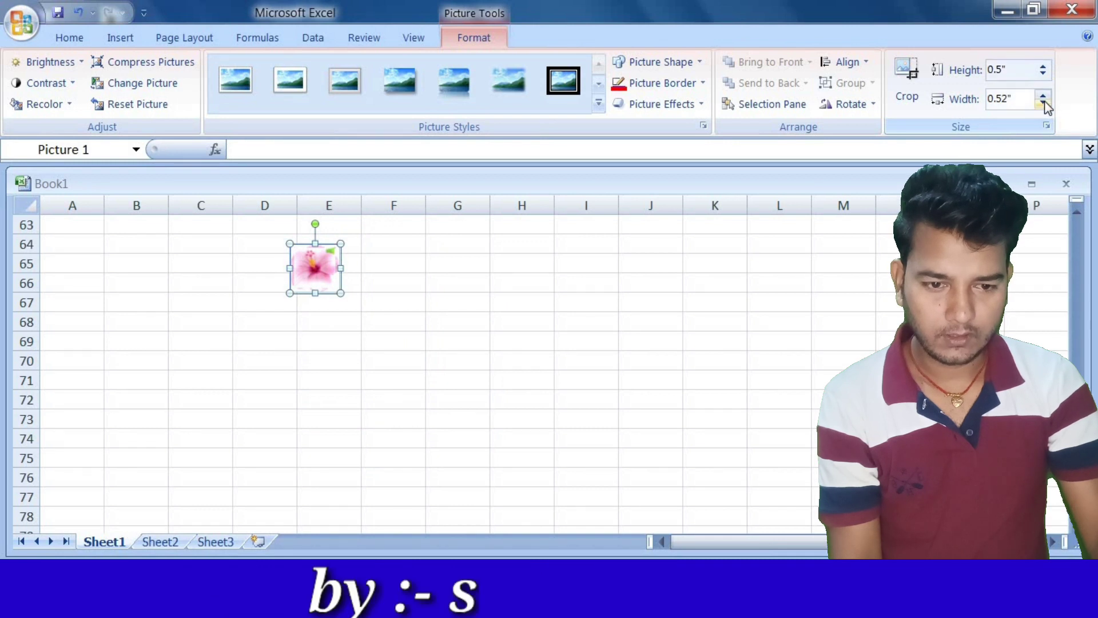
Step: Widen the picture to 3.7 inches
{"action": "left_click", "coordinate": [1043, 95]}
{"action": "left_click", "coordinate": [1043, 95]}
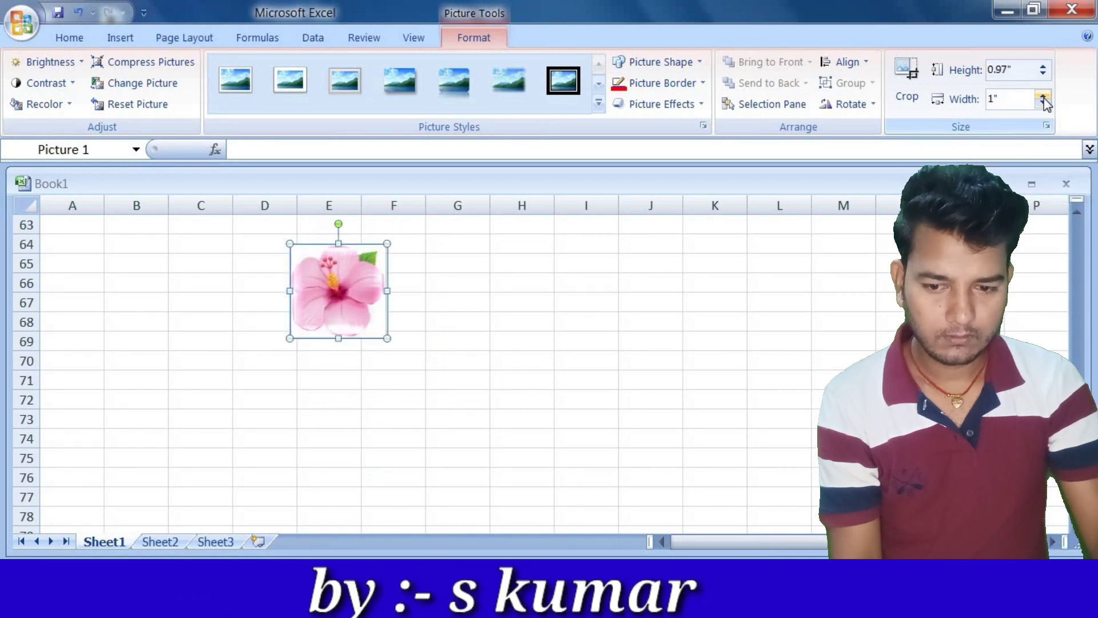
{"action": "left_click", "coordinate": [1043, 95]}
{"action": "left_click", "coordinate": [1043, 95]}
{"action": "left_click", "coordinate": [1043, 96]}
{"action": "left_click", "coordinate": [1043, 96]}
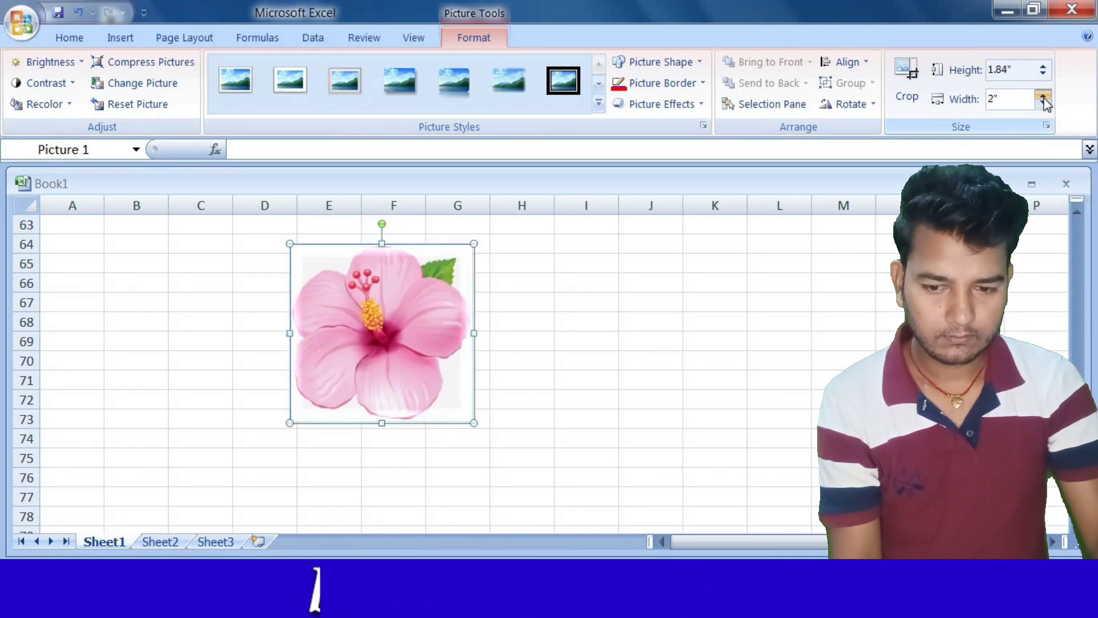
{"action": "left_click", "coordinate": [1043, 96]}
{"action": "left_click", "coordinate": [1043, 96]}
{"action": "left_click", "coordinate": [1043, 96]}
{"action": "left_click", "coordinate": [1043, 96]}
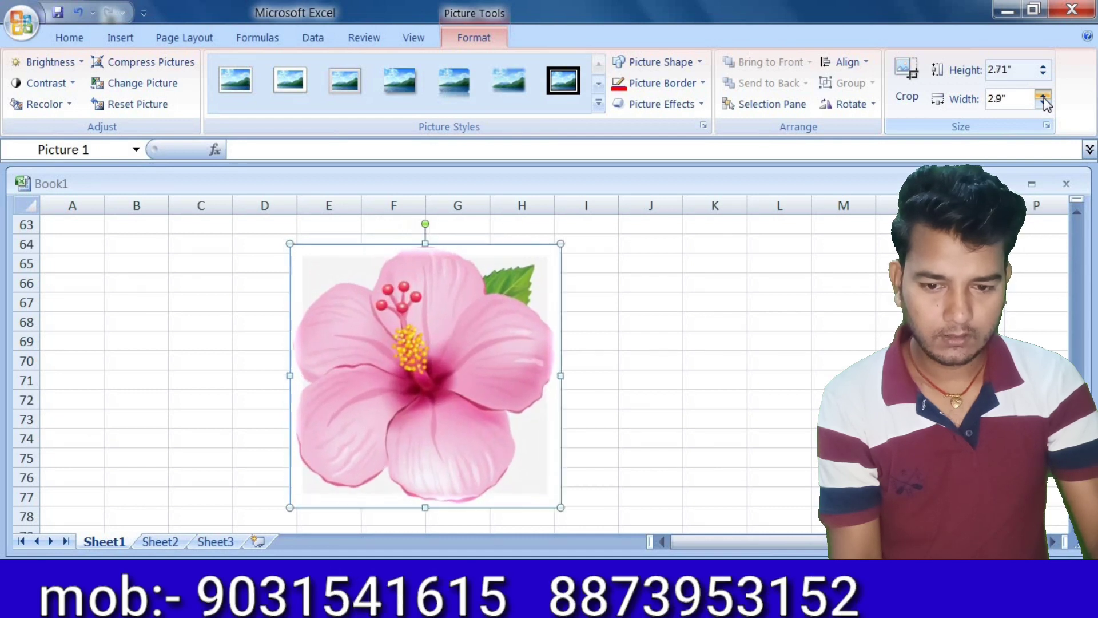
{"action": "left_click", "coordinate": [1043, 96]}
{"action": "left_click", "coordinate": [1043, 96]}
{"action": "left_click", "coordinate": [1043, 96]}
{"action": "left_click", "coordinate": [1043, 96]}
{"action": "left_click", "coordinate": [1043, 96]}
{"action": "left_click", "coordinate": [1042, 96]}
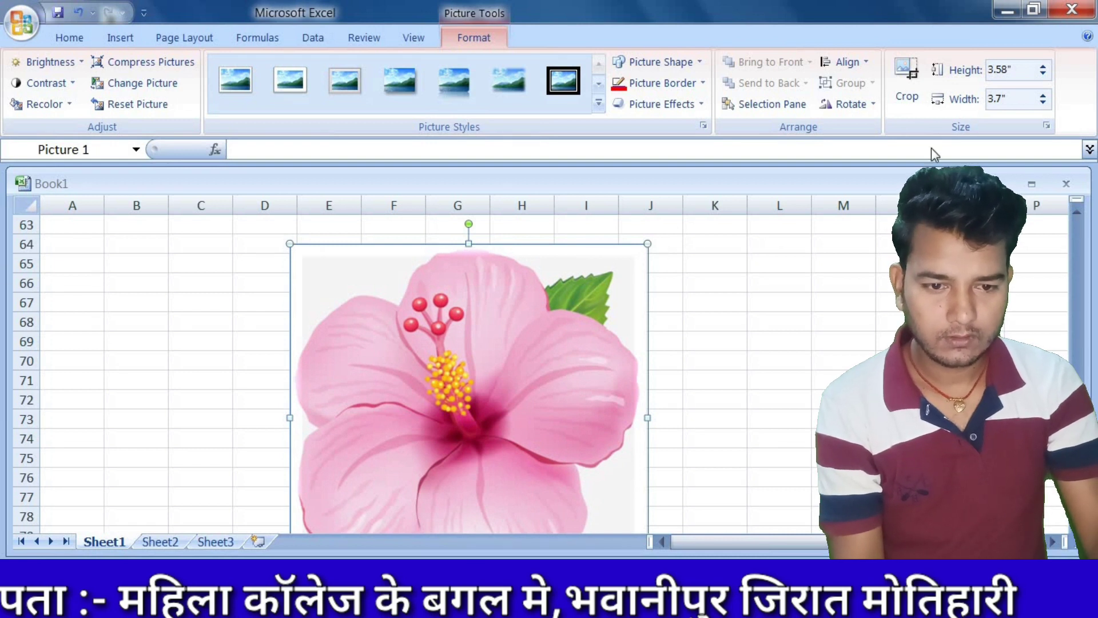
Step: Raise the picture's height past 6 inches so it spans columns E to M
{"action": "left_click", "coordinate": [1043, 67]}
{"action": "left_click", "coordinate": [1043, 67]}
{"action": "left_click", "coordinate": [1043, 67]}
{"action": "left_click", "coordinate": [1043, 67]}
{"action": "left_click", "coordinate": [1043, 67]}
{"action": "left_click", "coordinate": [1043, 67]}
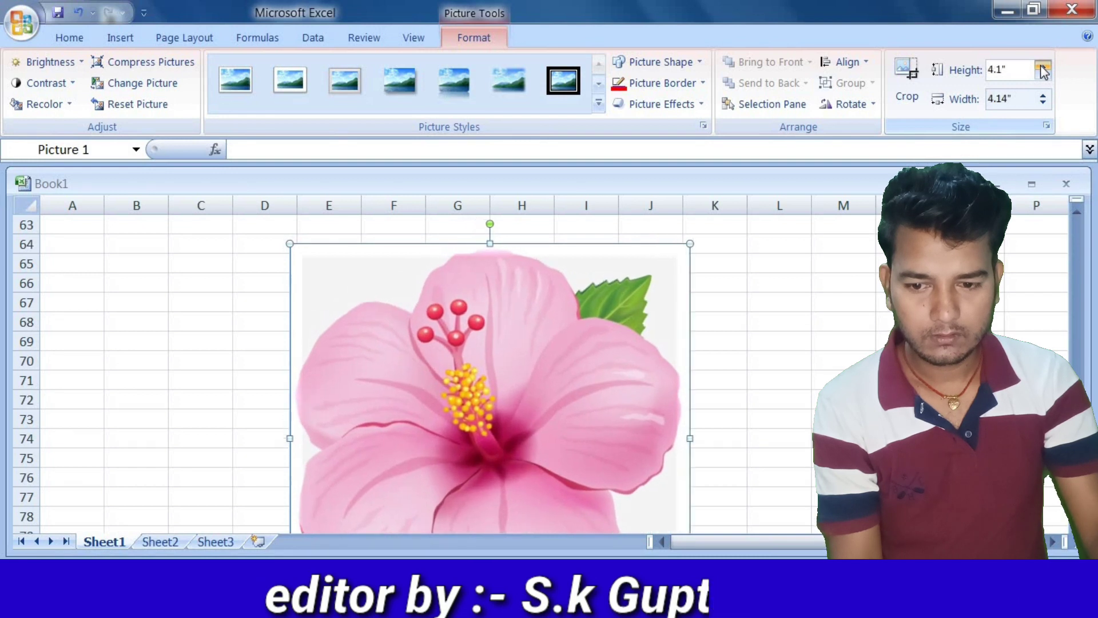
{"action": "left_click", "coordinate": [1043, 66]}
{"action": "left_click", "coordinate": [1043, 67]}
{"action": "left_click", "coordinate": [1043, 67]}
{"action": "left_click", "coordinate": [1043, 67]}
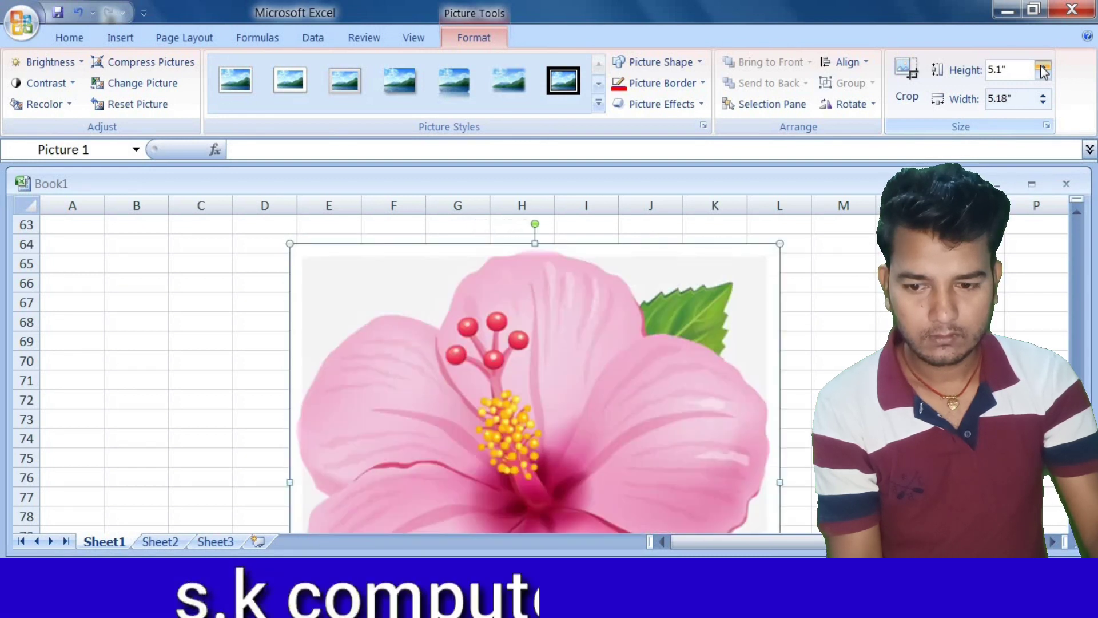
{"action": "left_click", "coordinate": [1042, 67]}
{"action": "left_click", "coordinate": [1043, 67]}
{"action": "left_click", "coordinate": [1043, 67]}
{"action": "left_click", "coordinate": [1043, 67]}
{"action": "left_click", "coordinate": [1043, 67]}
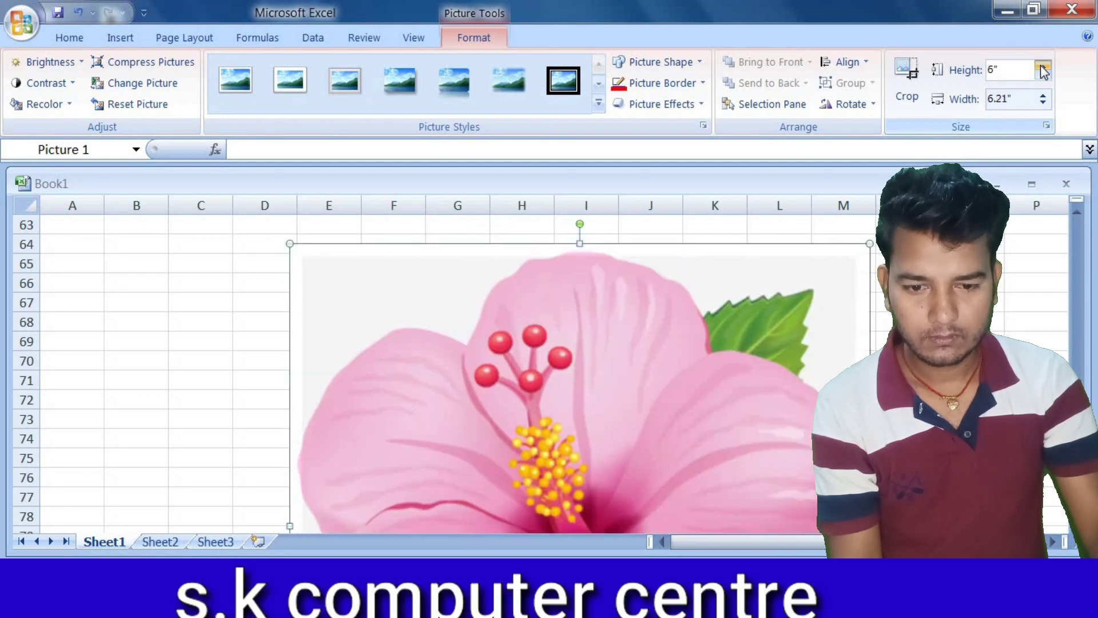
{"action": "left_click", "coordinate": [1043, 67]}
{"action": "left_click", "coordinate": [1043, 67]}
{"action": "left_click", "coordinate": [1043, 67]}
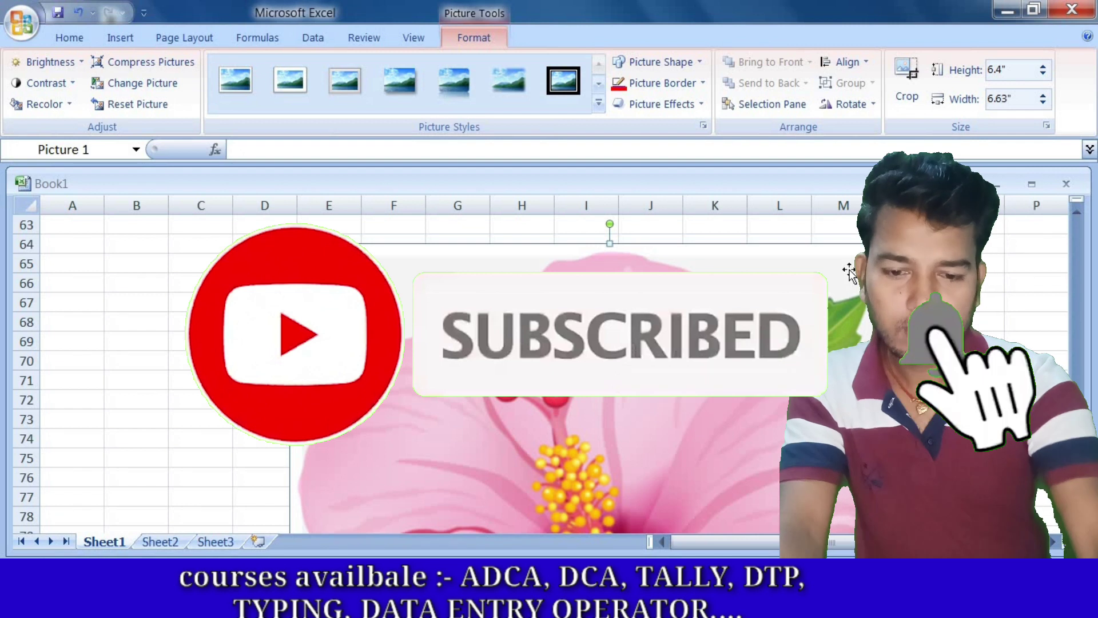
Step: Delete the picture and insert the pink hibiscus image file again
{"action": "key", "text": "Delete"}
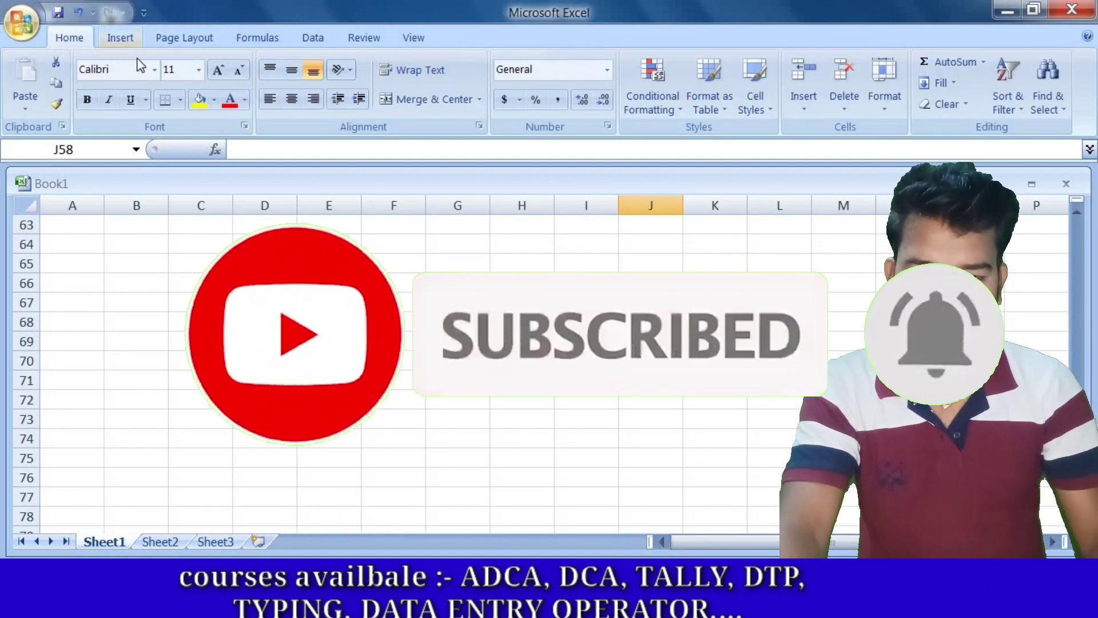
{"action": "left_click", "coordinate": [121, 39]}
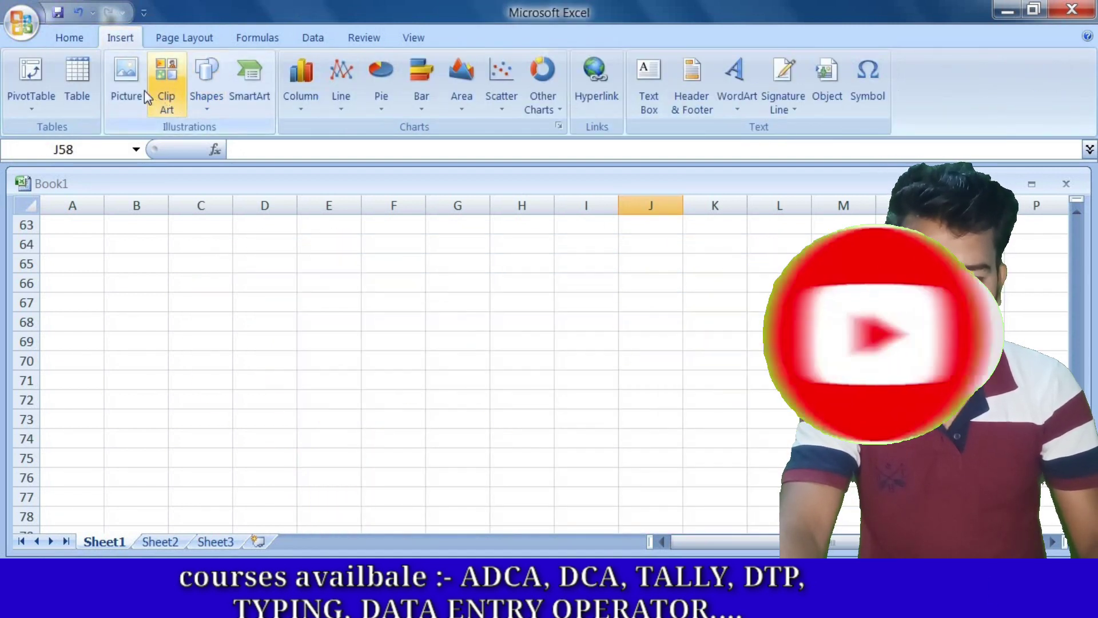
{"action": "left_click", "coordinate": [132, 87]}
{"action": "scroll", "coordinate": [470, 286], "scroll_direction": "up", "scroll_amount": 1}
{"action": "left_click", "coordinate": [470, 286]}
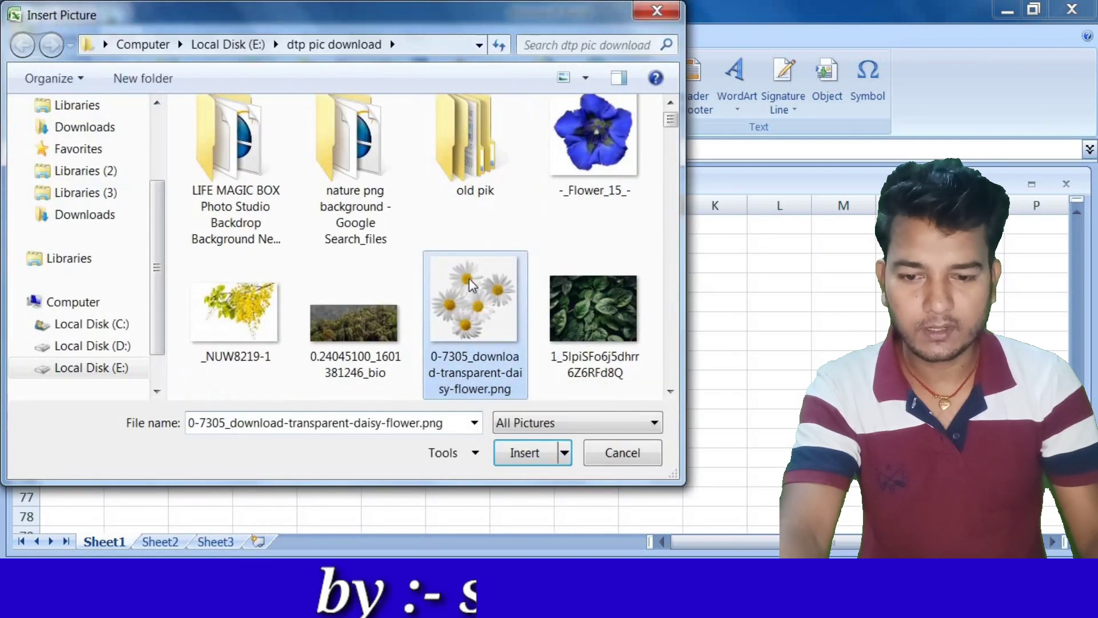
{"action": "scroll", "coordinate": [470, 286], "scroll_direction": "down", "scroll_amount": 5}
{"action": "left_click", "coordinate": [574, 295]}
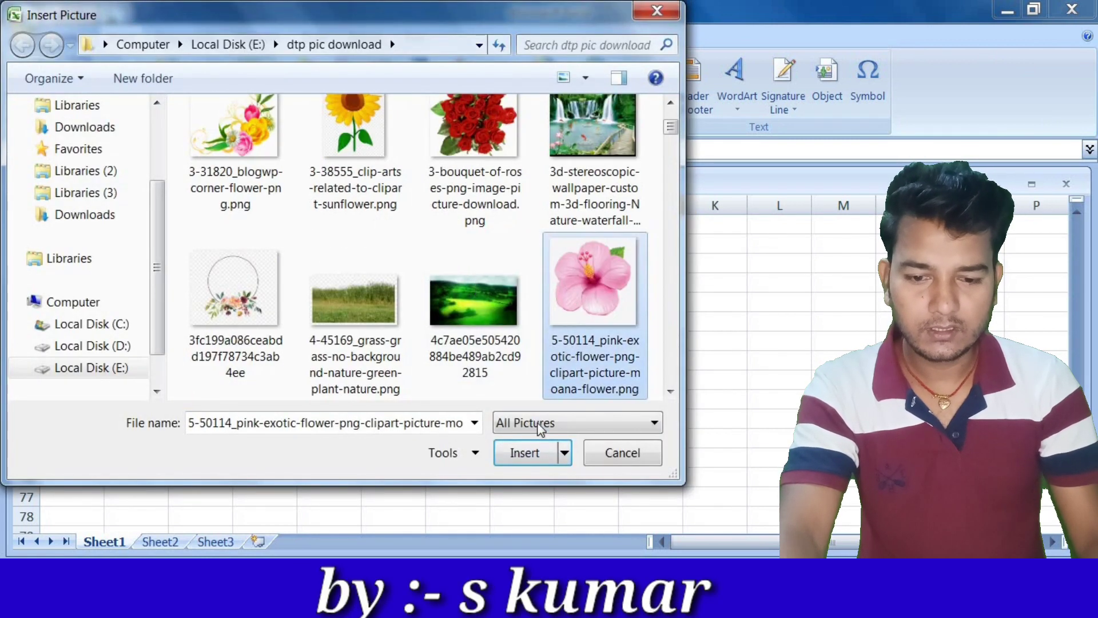
{"action": "left_click", "coordinate": [526, 452]}
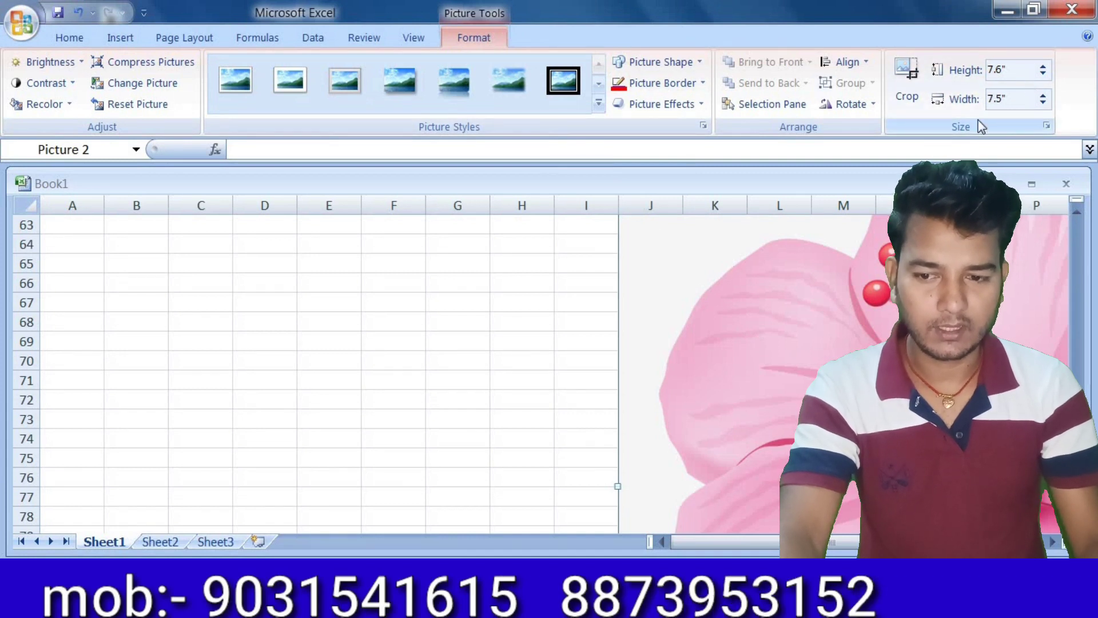
Step: Enlarge the new hibiscus picture to about 8 inches tall
{"action": "scroll", "coordinate": [821, 290], "scroll_direction": "up", "scroll_amount": 1}
{"action": "scroll", "coordinate": [821, 290], "scroll_direction": "up", "scroll_amount": 2}
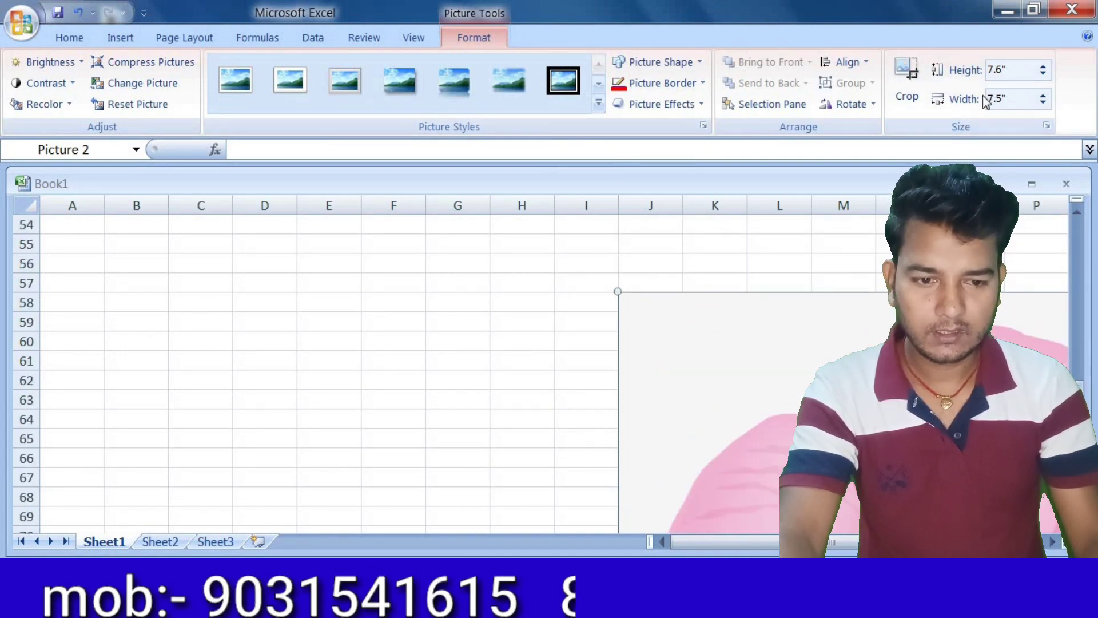
{"action": "left_click", "coordinate": [1043, 65]}
{"action": "left_click", "coordinate": [1043, 66]}
{"action": "left_click", "coordinate": [1044, 65]}
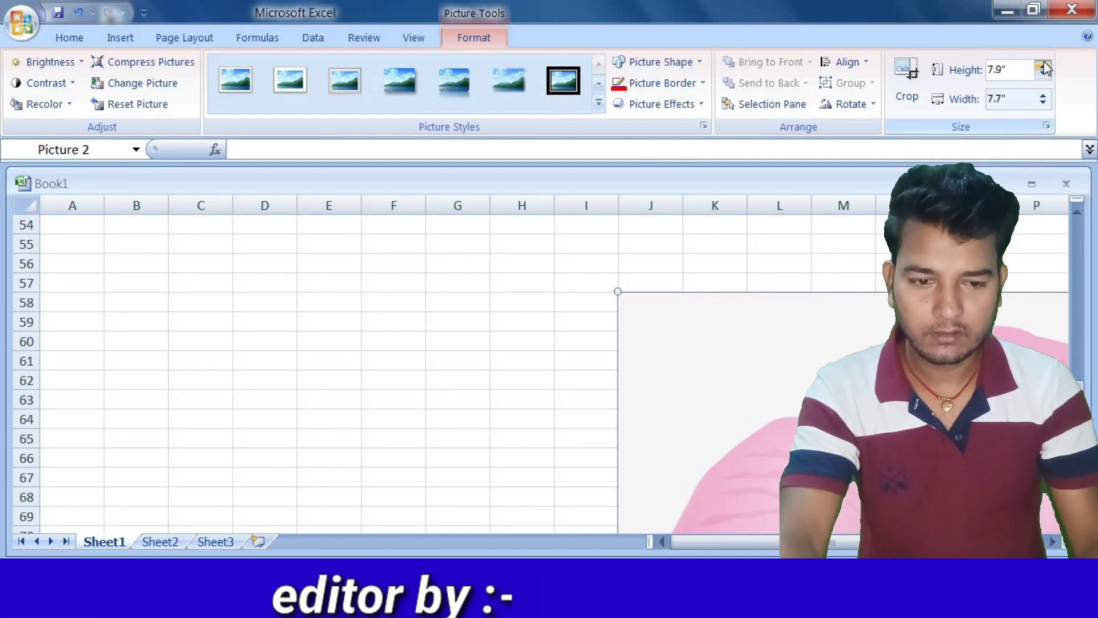